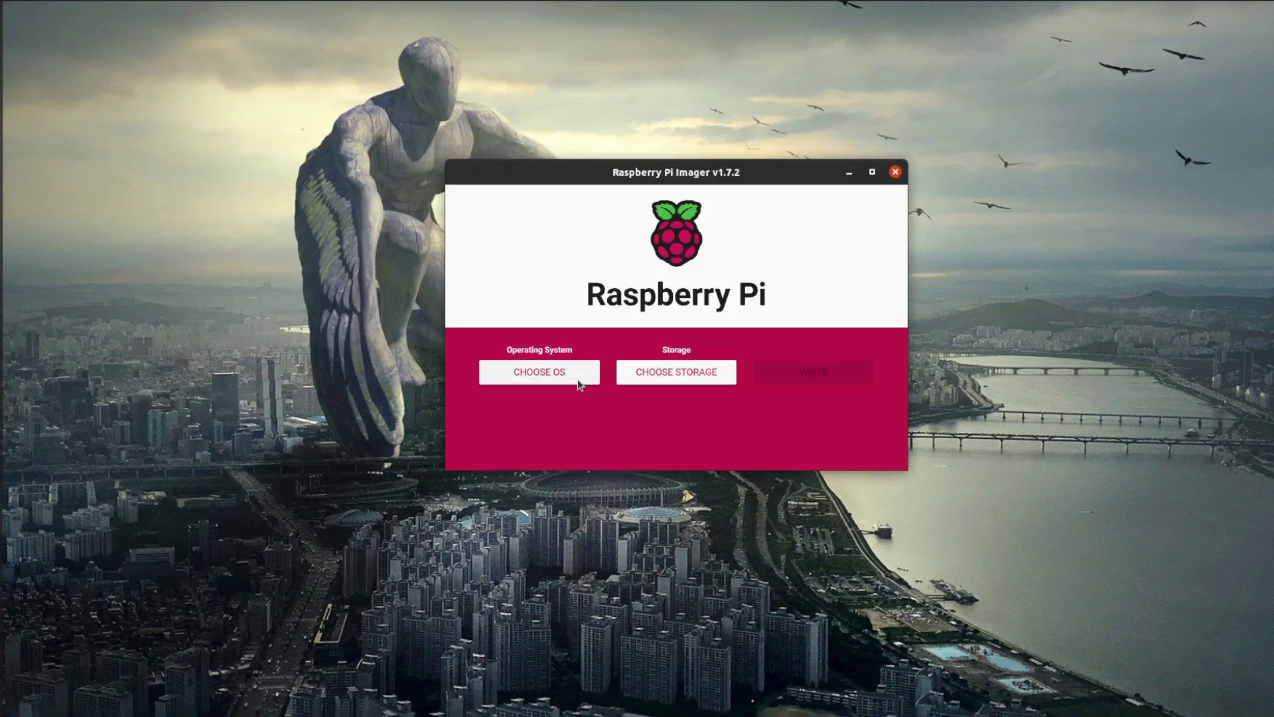
# Choose Raspberry Pi OS (64-bit) from the other OS variants and the Internal SD card reader as storage
pyautogui.click(575, 380)
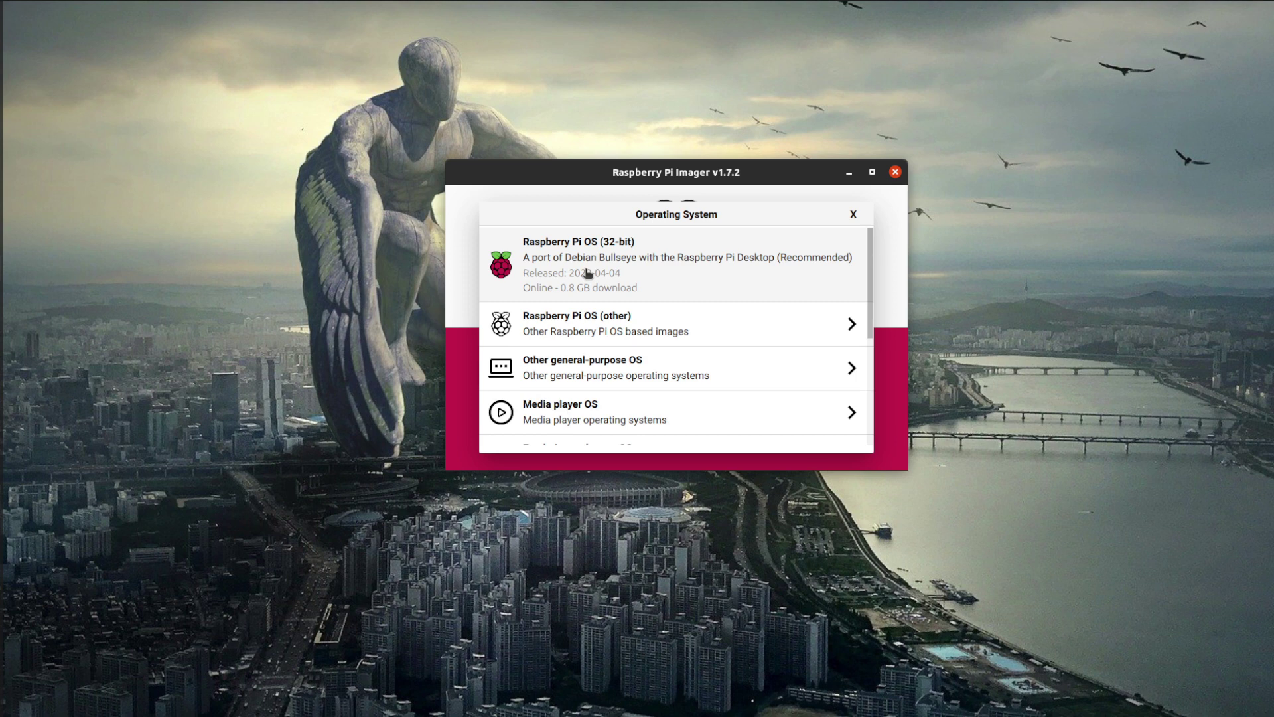
pyautogui.click(606, 323)
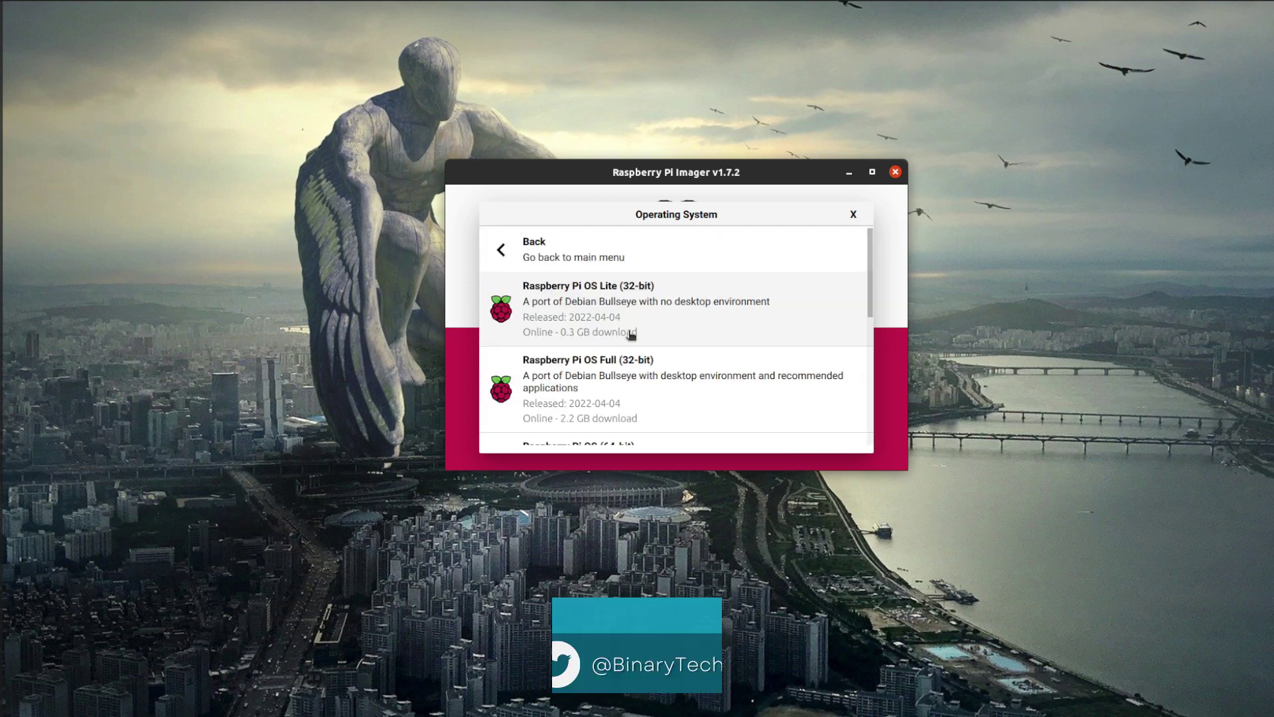
pyautogui.scroll(-3, 621, 341)
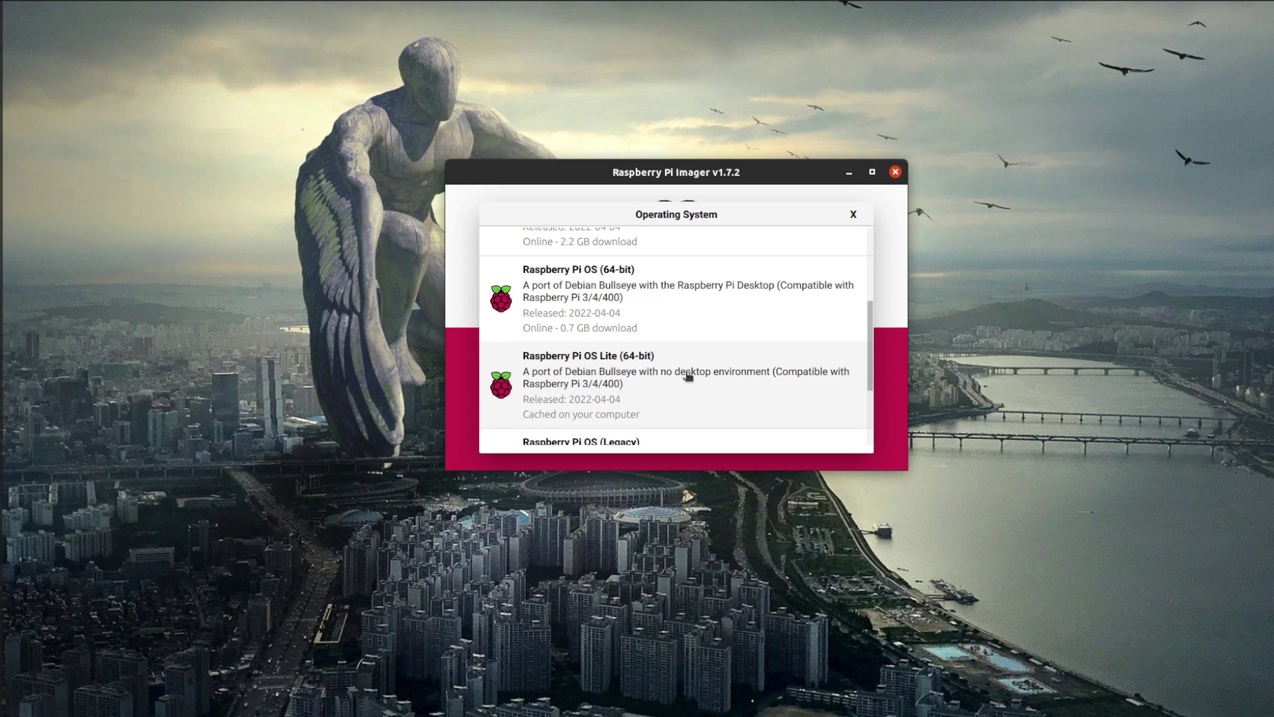
pyautogui.click(686, 315)
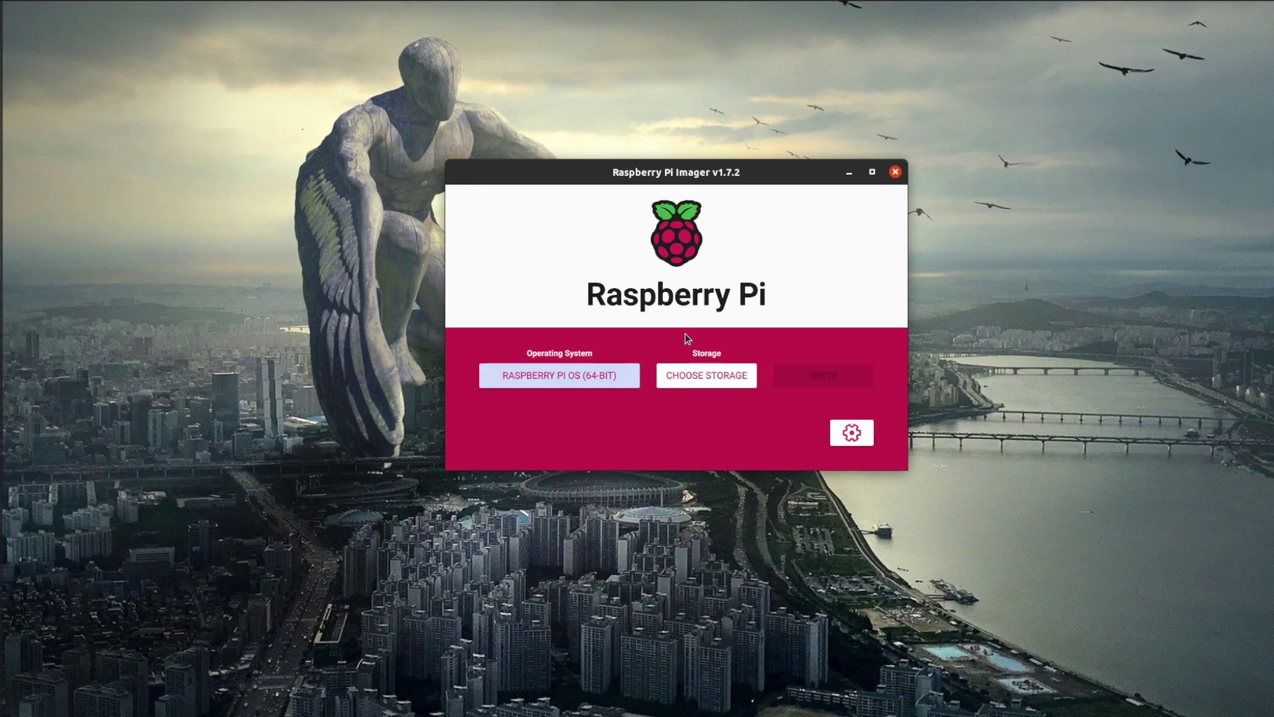
pyautogui.click(685, 374)
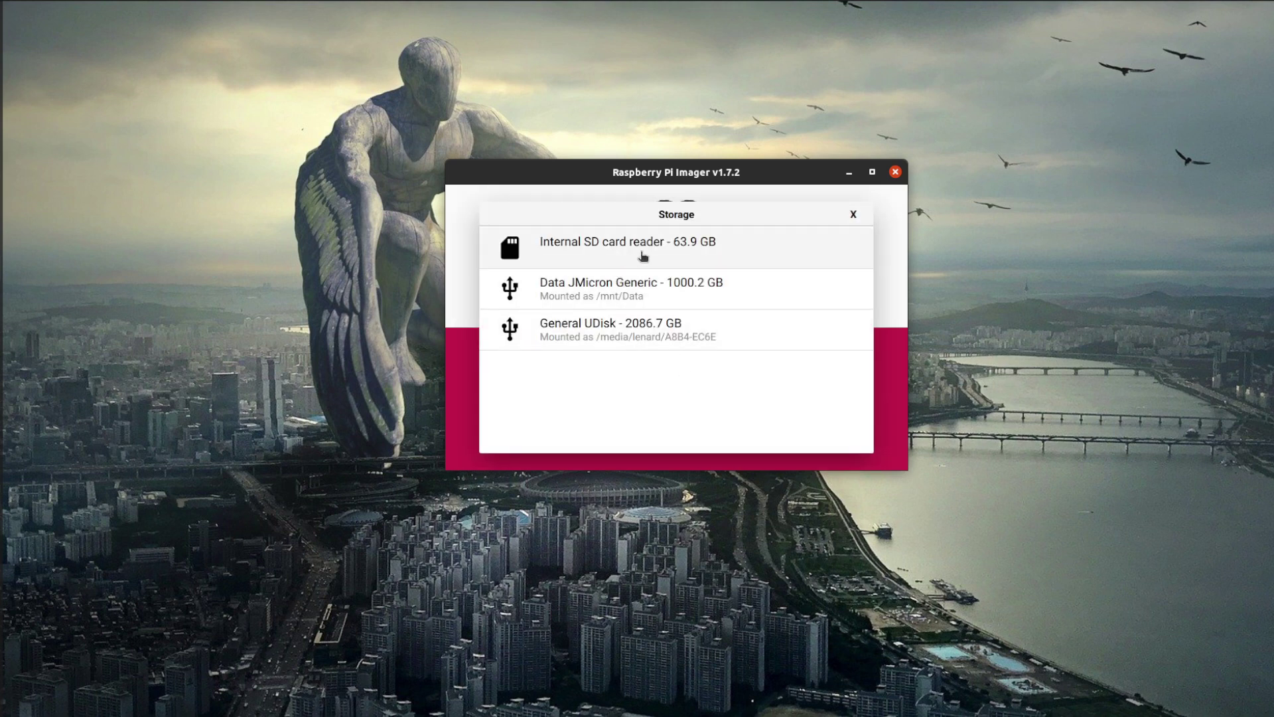
pyautogui.click(646, 256)
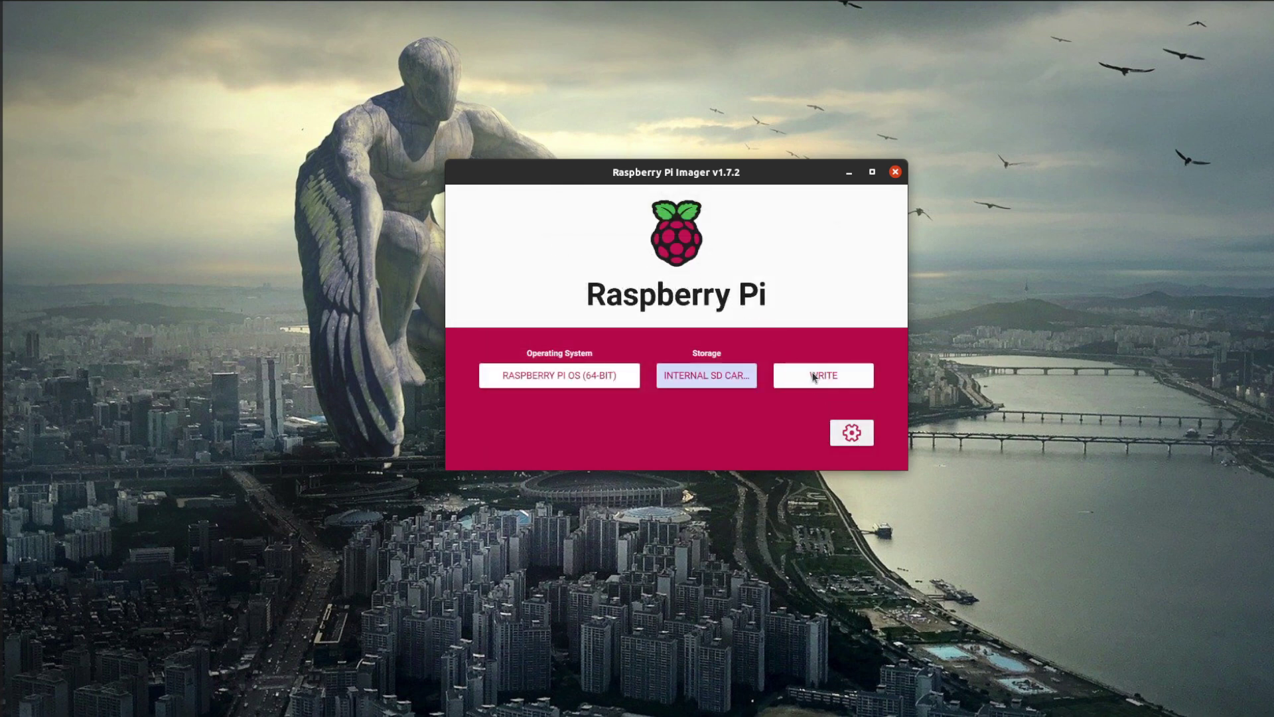
# Set the image hostname to BTLabs and enable SSH in the advanced options
pyautogui.click(848, 433)
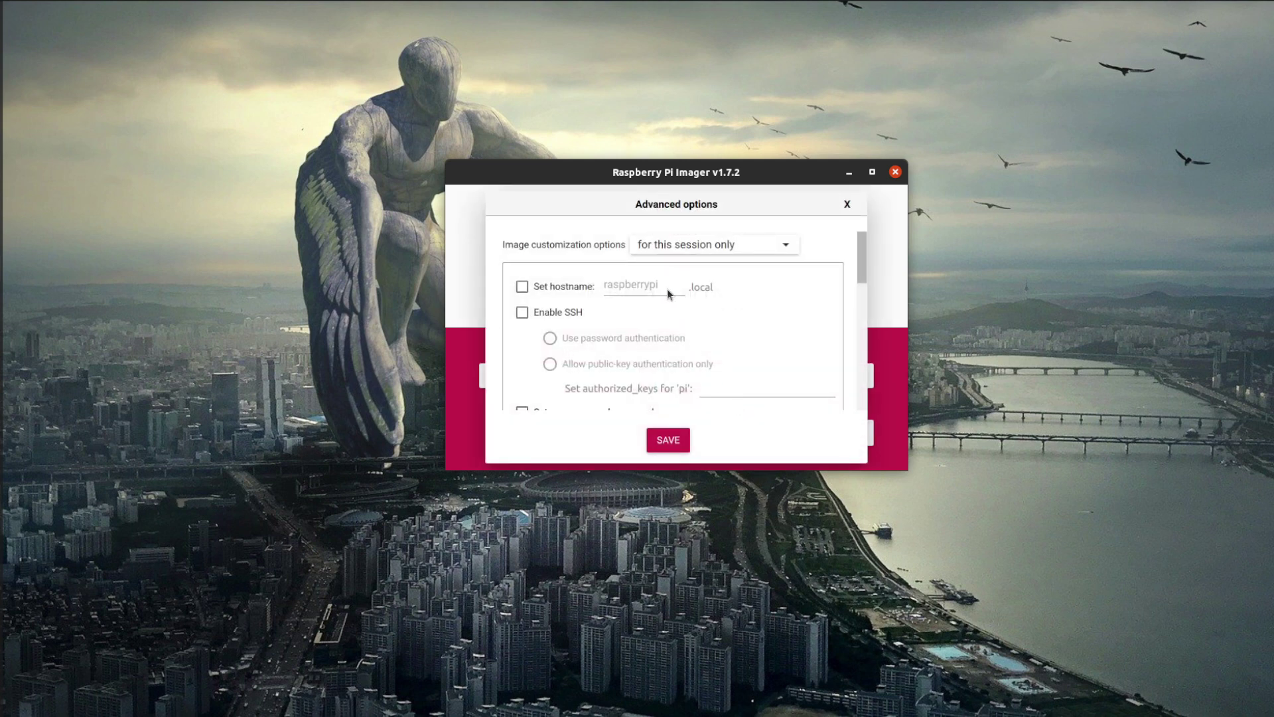
pyautogui.click(554, 294)
pyautogui.press('BackSpace')
pyautogui.press('BackSpace')
pyautogui.press('BackSpace')
pyautogui.press('BackSpace')
pyautogui.press('BackSpace')
pyautogui.press('BackSpace')
pyautogui.press('BackSpace')
pyautogui.press('BackSpace')
pyautogui.press('BackSpace')
pyautogui.press('BackSpace')
pyautogui.press('BackSpace')
pyautogui.write('BTLabs')
pyautogui.click(522, 313)
pyautogui.scroll(-5, 657, 365)
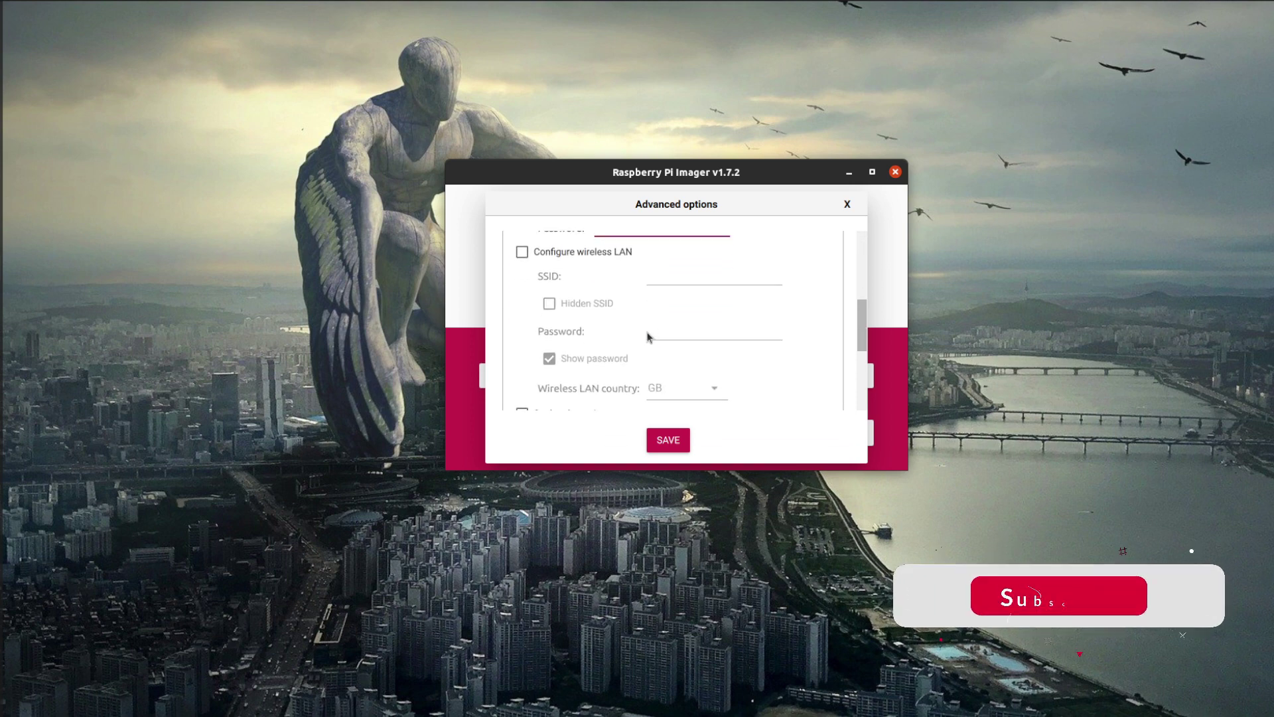
pyautogui.scroll(2, 648, 337)
# Replace the default username with a custom one and enter the account password
pyautogui.click(632, 293)
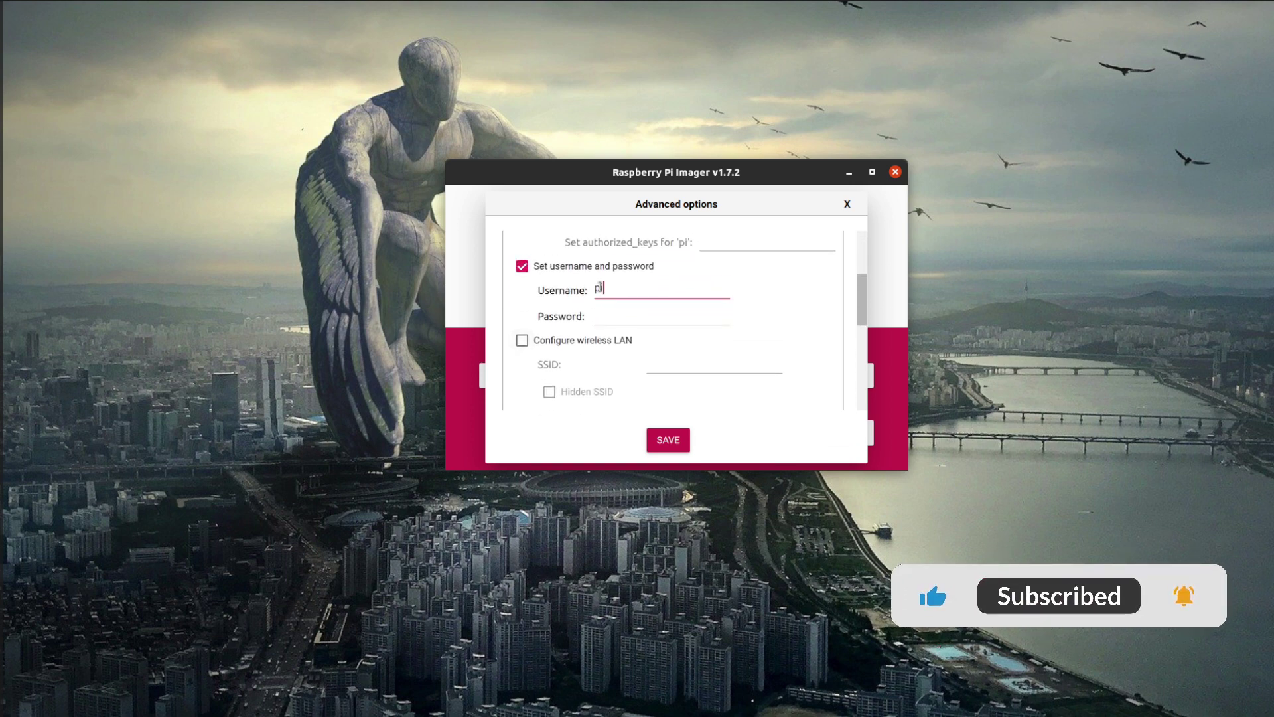
pyautogui.press('BackSpace')
pyautogui.press('BackSpace')
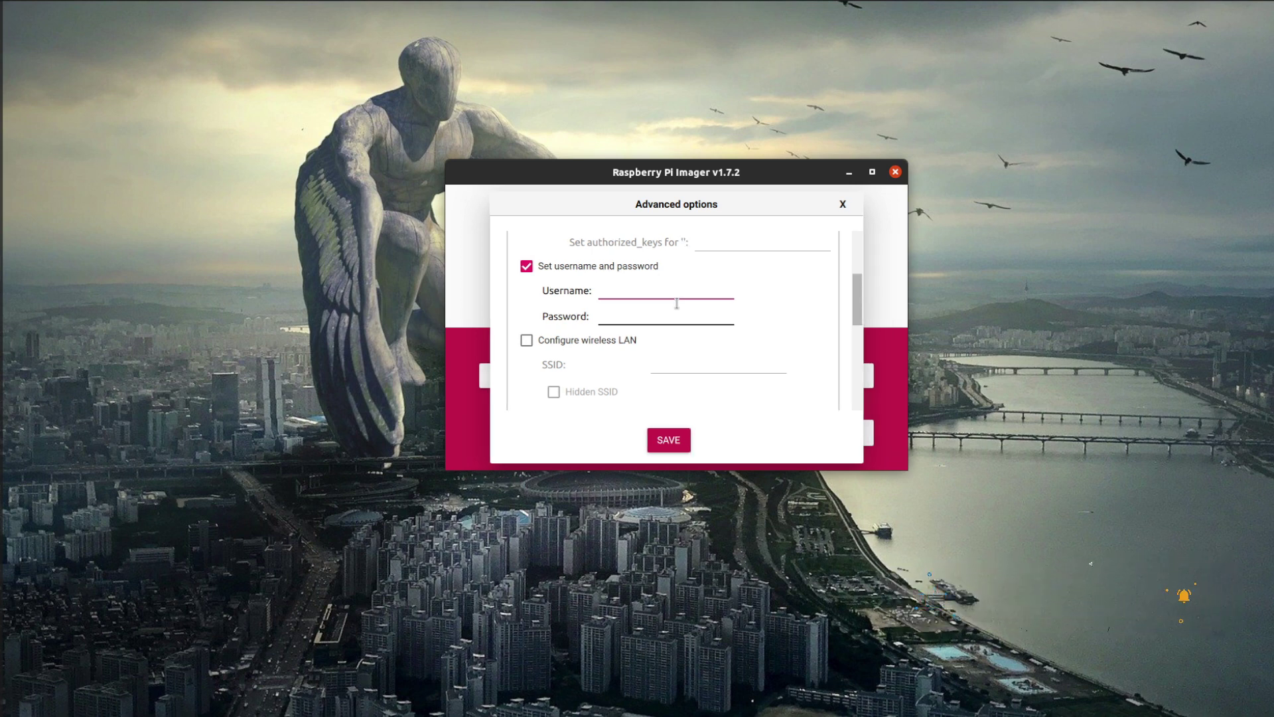
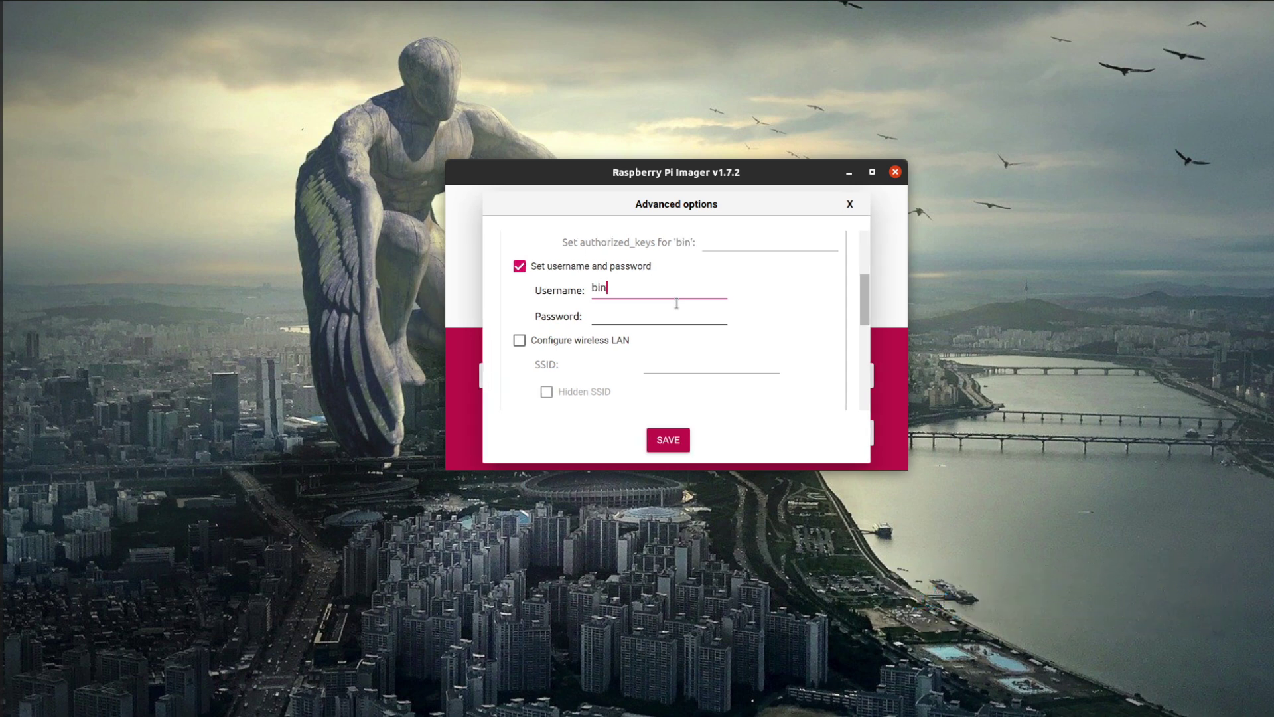
pyautogui.click(641, 311)
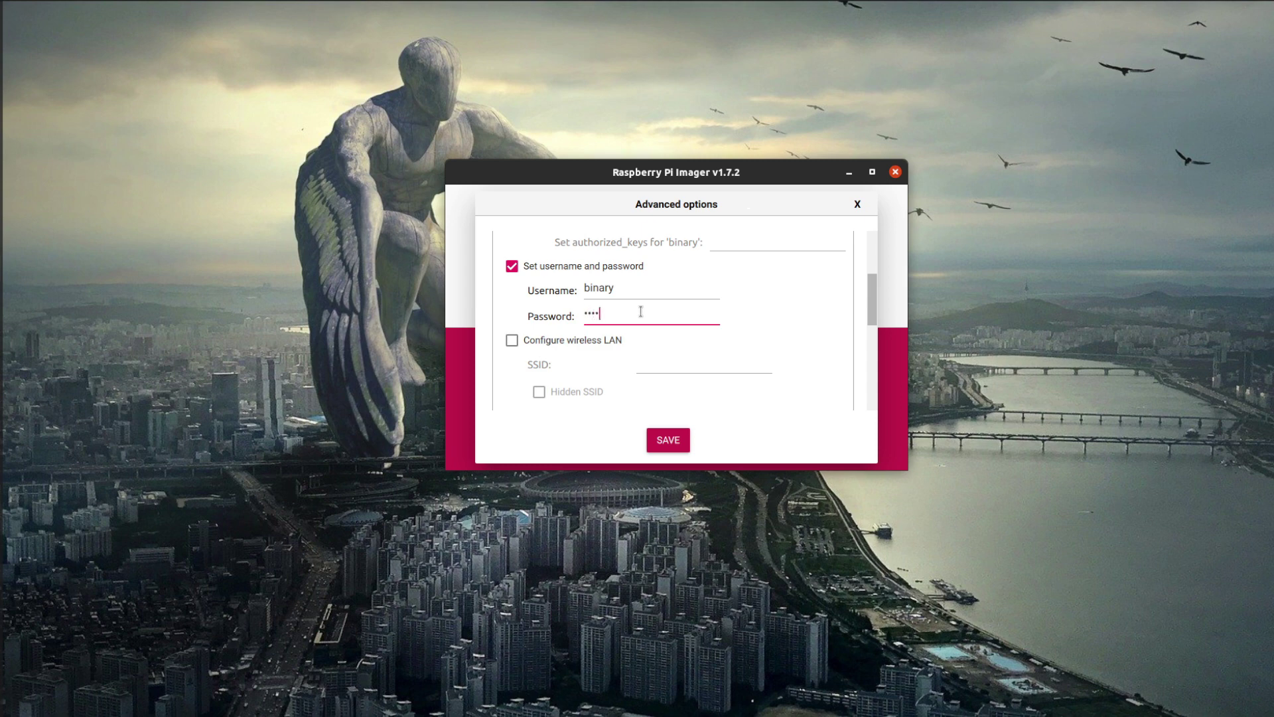
# Enable locale settings for America/Winnipeg and save the advanced options
pyautogui.scroll(-2, 606, 362)
pyautogui.scroll(-1, 603, 353)
pyautogui.click(513, 260)
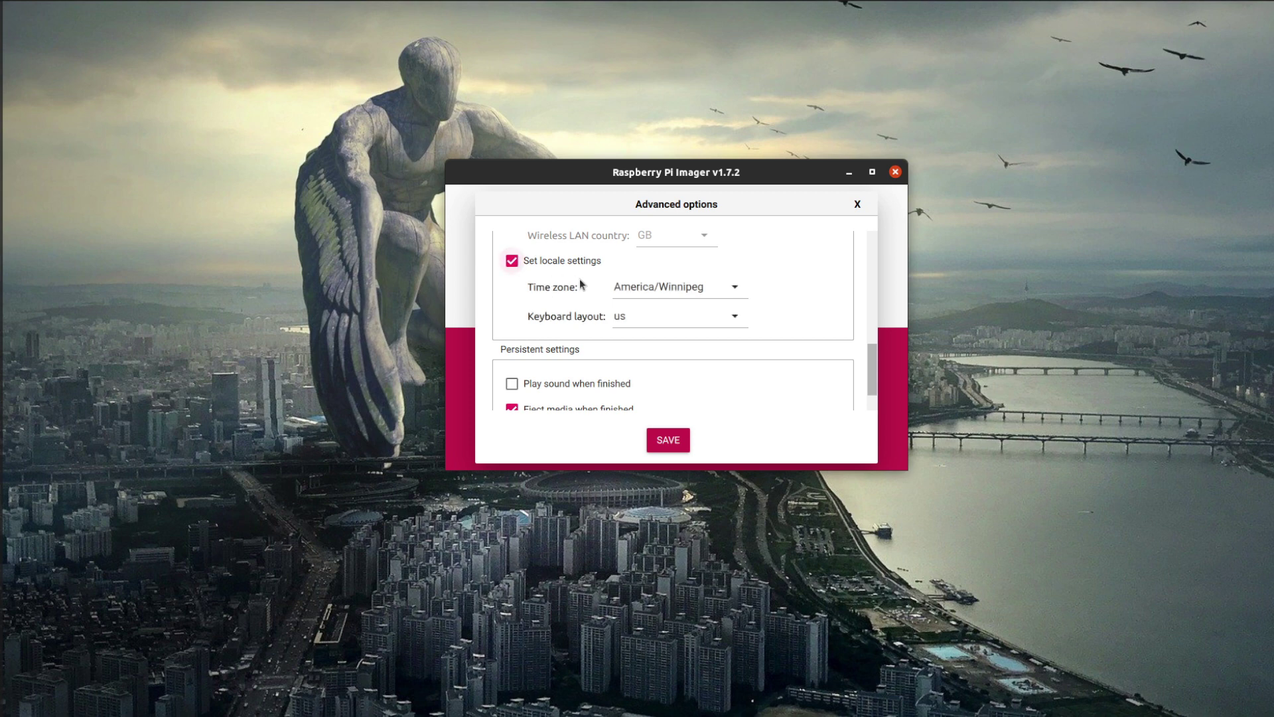
pyautogui.scroll(-1, 657, 362)
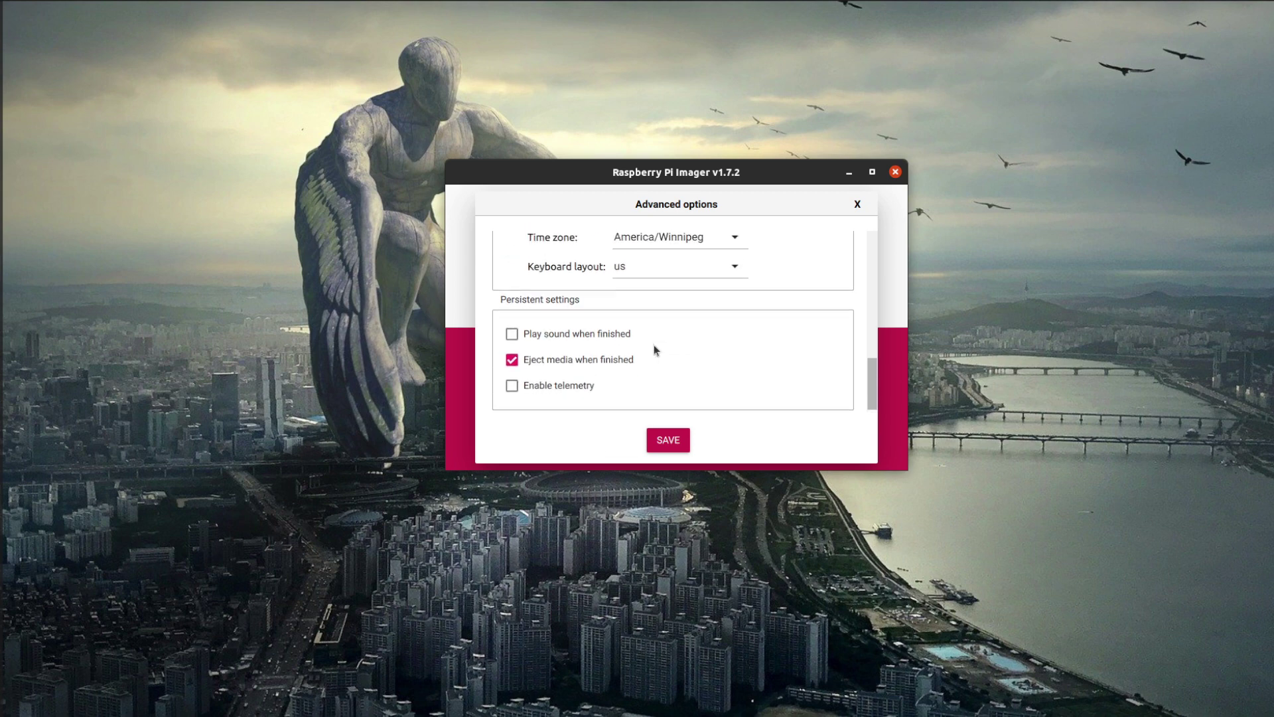
pyautogui.scroll(8, 667, 388)
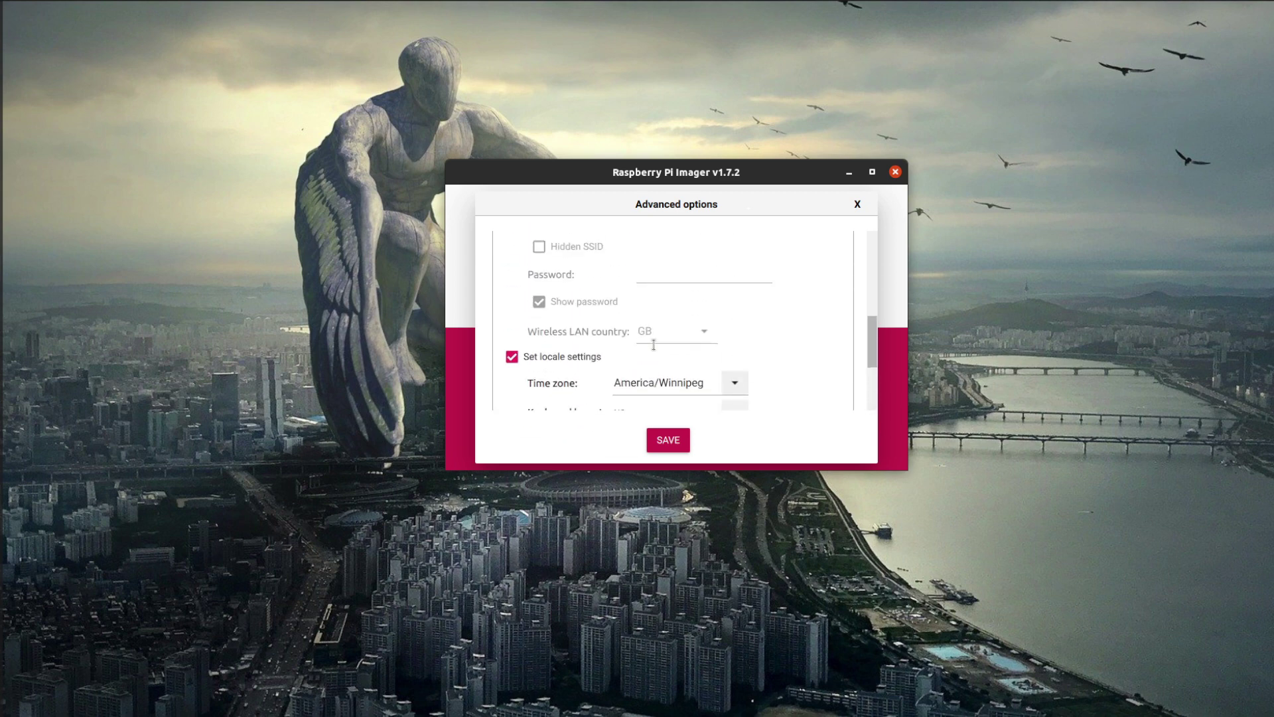
pyautogui.click(675, 440)
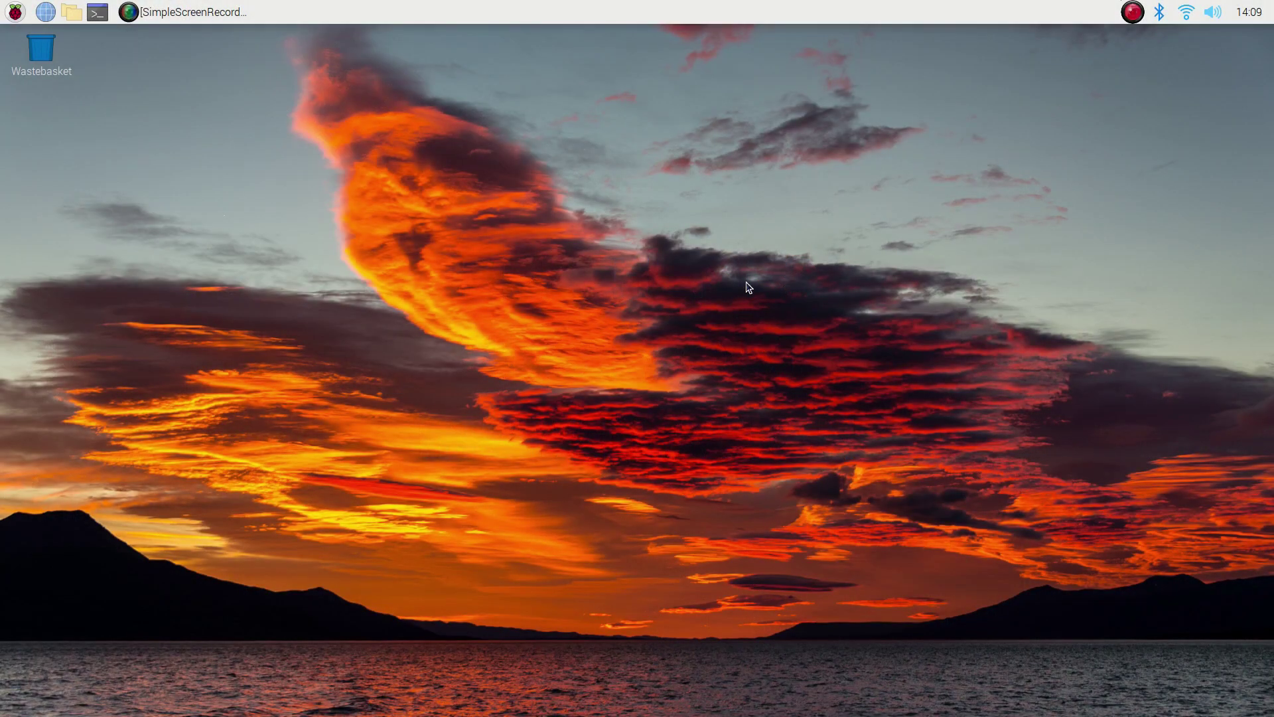
# Open LXTerminal, enlarge its text and run uname -a
pyautogui.click(14, 12)
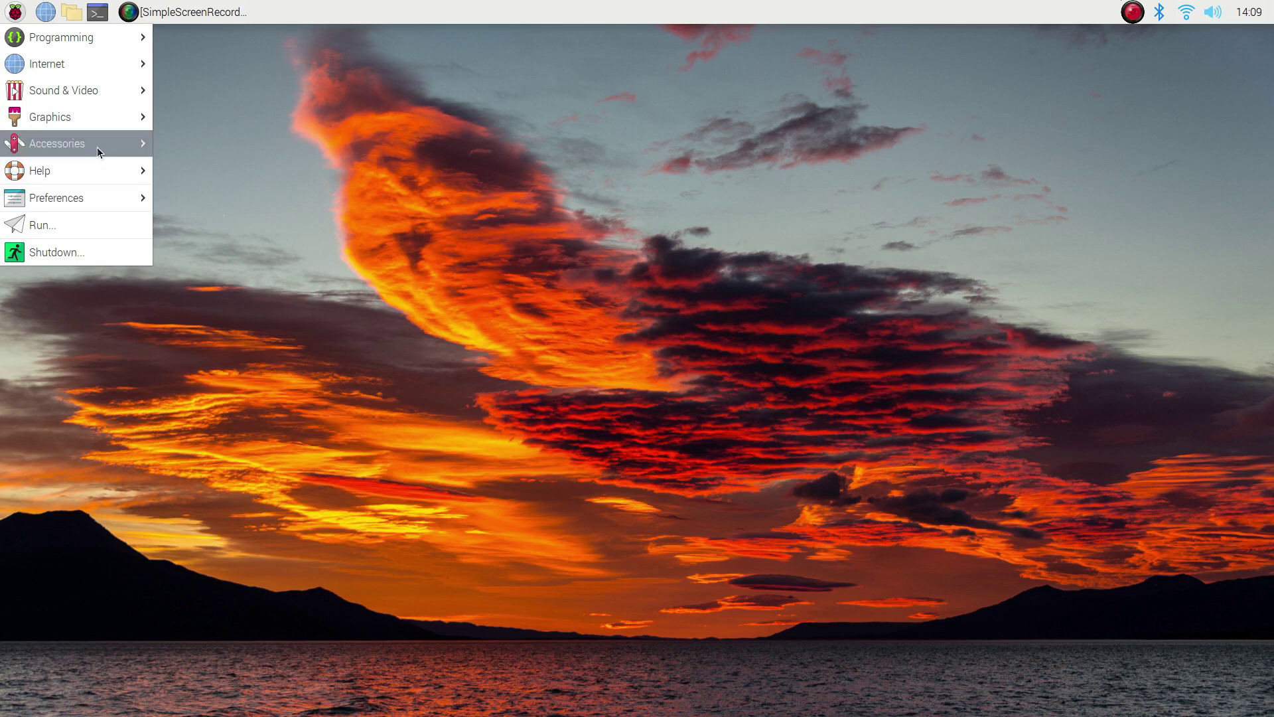
pyautogui.moveTo(97, 146)
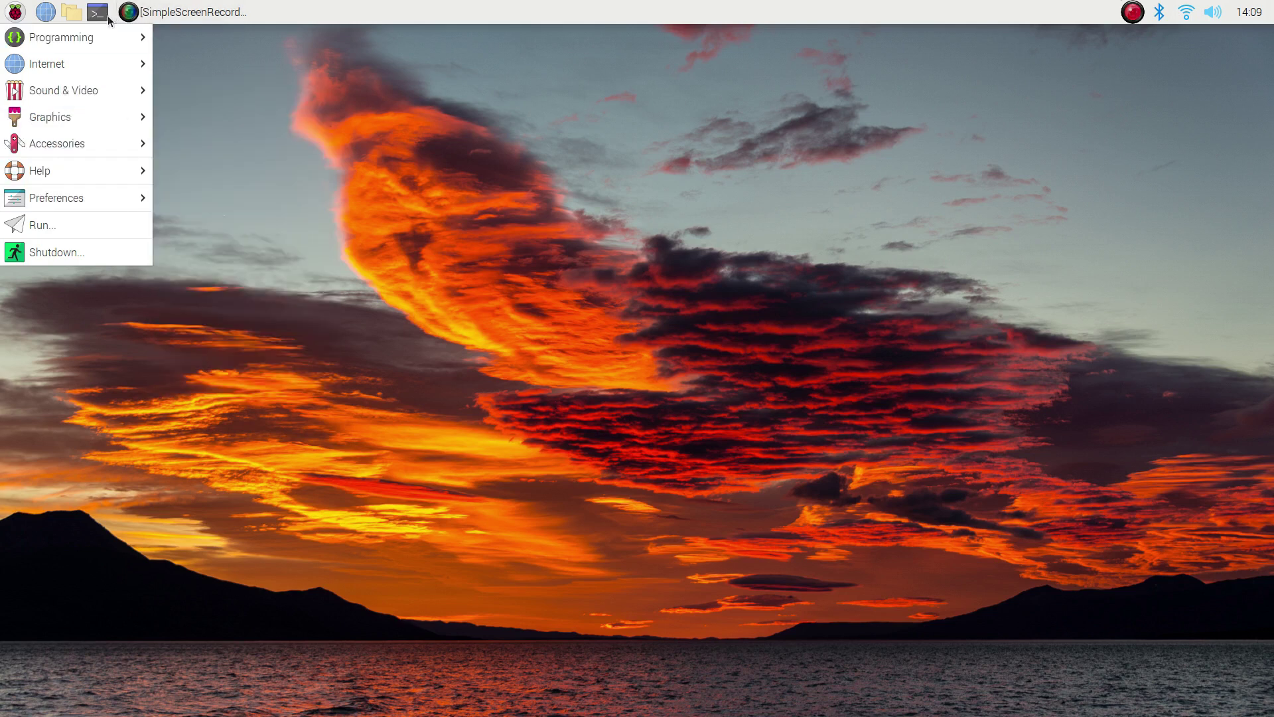
pyautogui.click(329, 303)
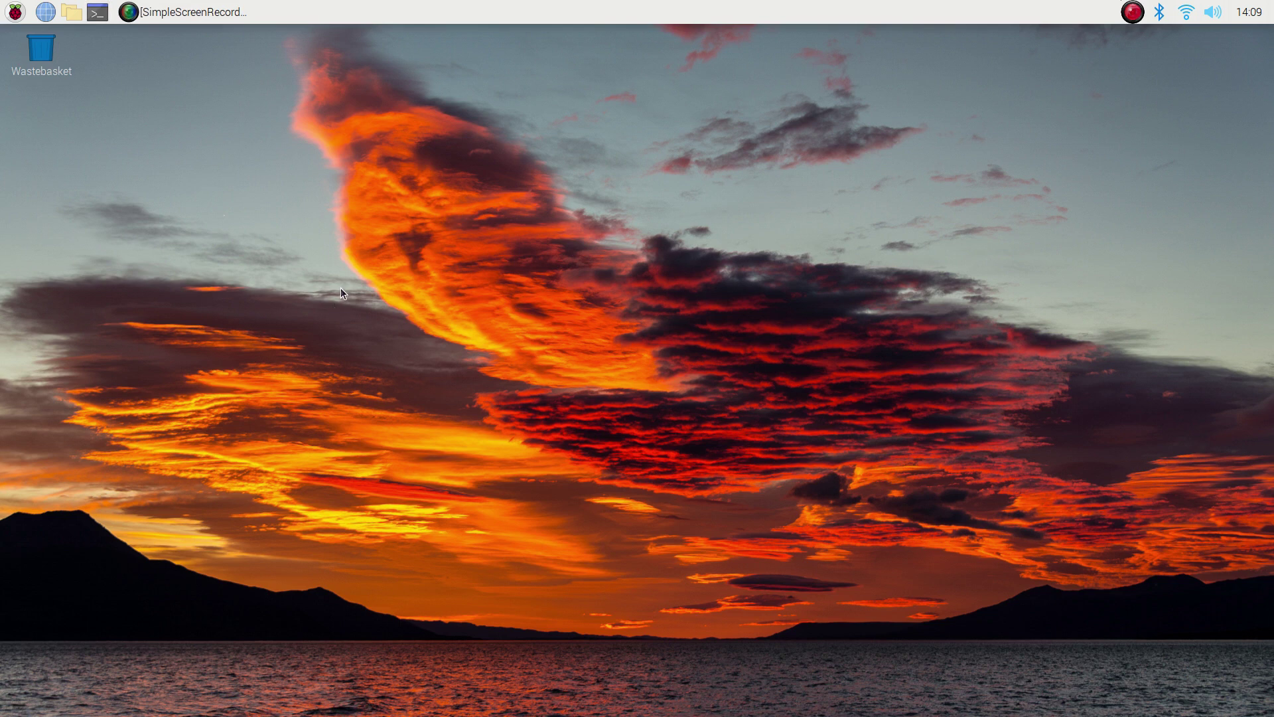
pyautogui.click(96, 20)
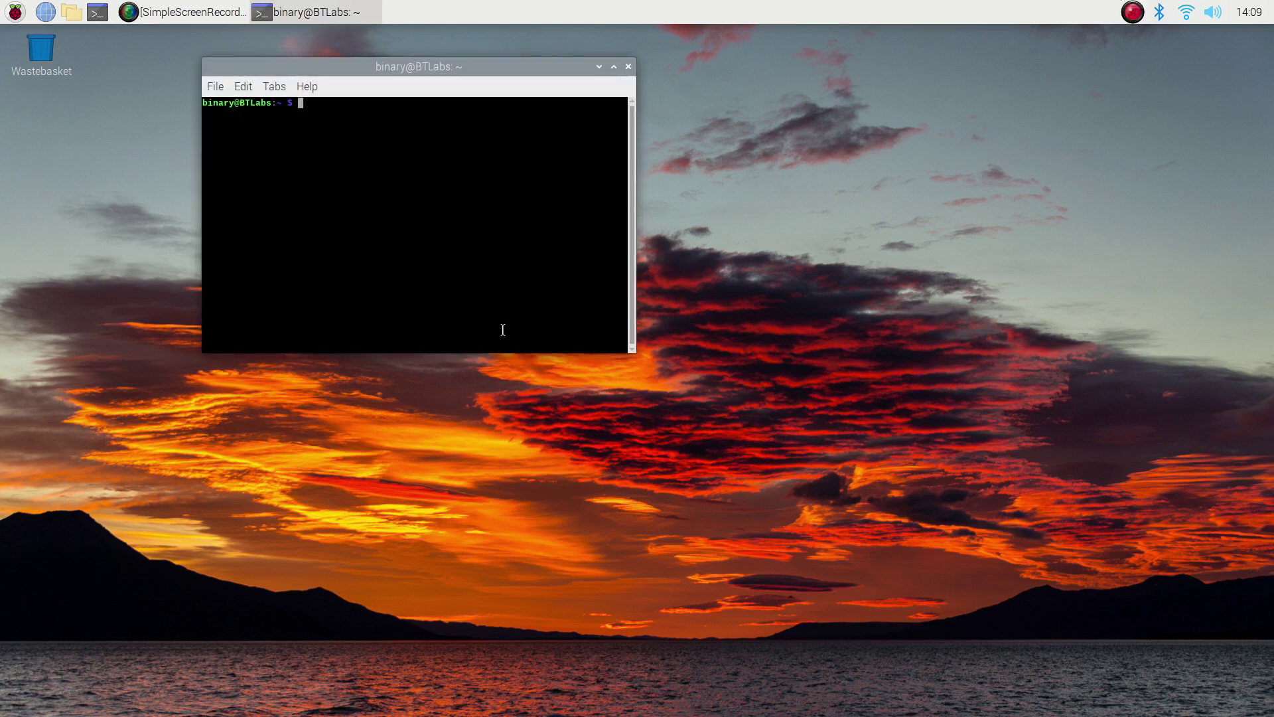
pyautogui.hotkey('ctrl', 'shift', '+')
pyautogui.hotkey('ctrl', 'shift', '+')
pyautogui.hotkey('ctrl', 'shift', '+')
pyautogui.hotkey('ctrl', 'shift', '+')
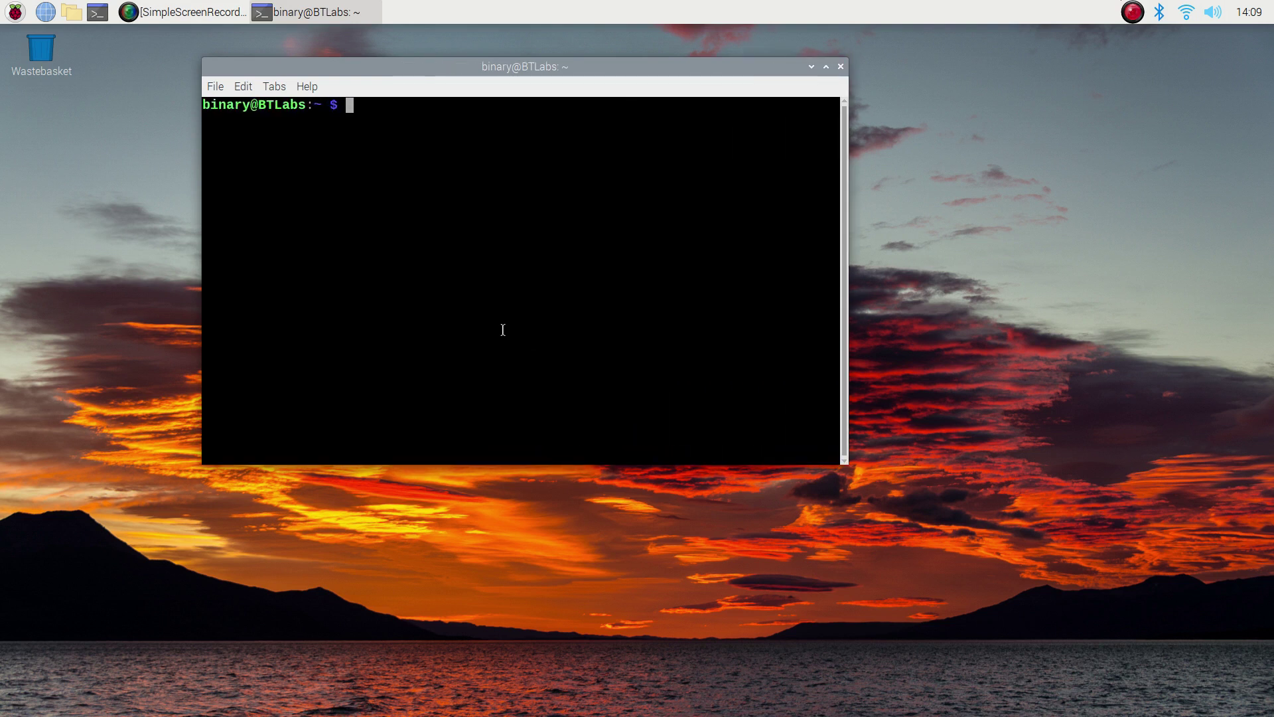
pyautogui.write('uname -a')
pyautogui.press('Return')
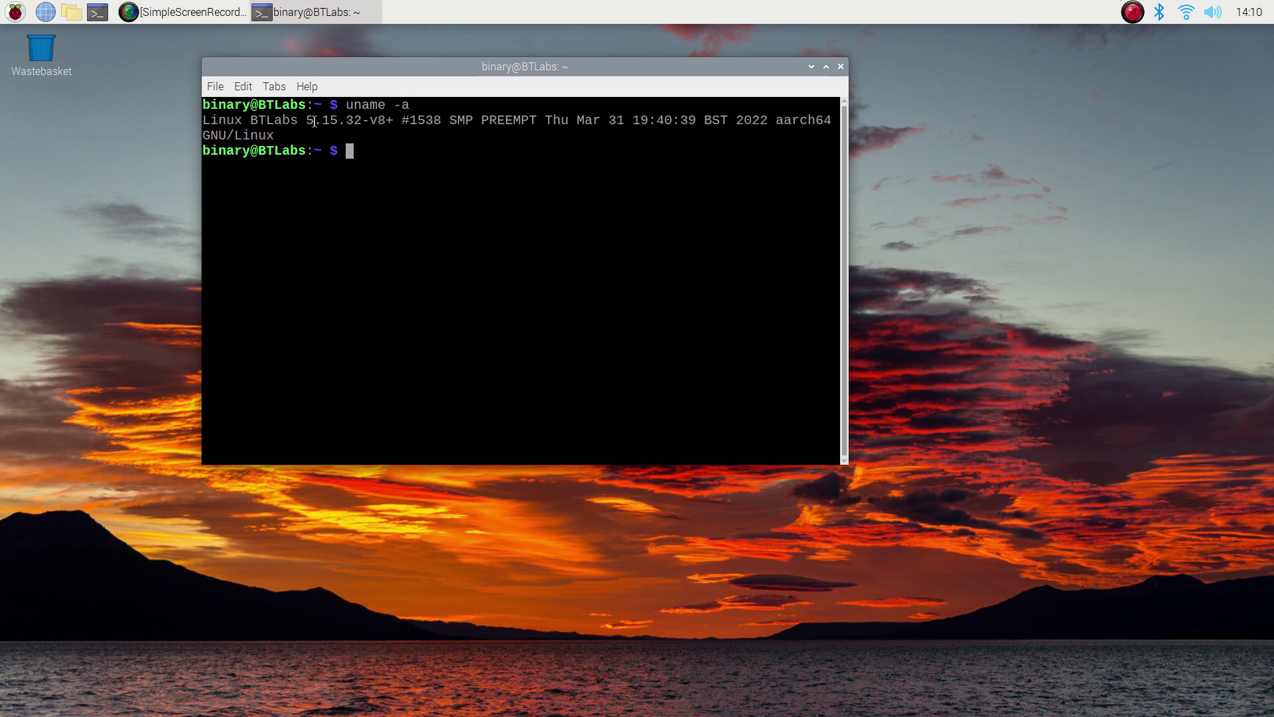
# Highlight kernel 5.15 and aarch64 in the output, then exit the terminal
pyautogui.moveTo(307, 123); pyautogui.dragTo(333, 123)
pyautogui.moveTo(776, 120); pyautogui.dragTo(831, 120)
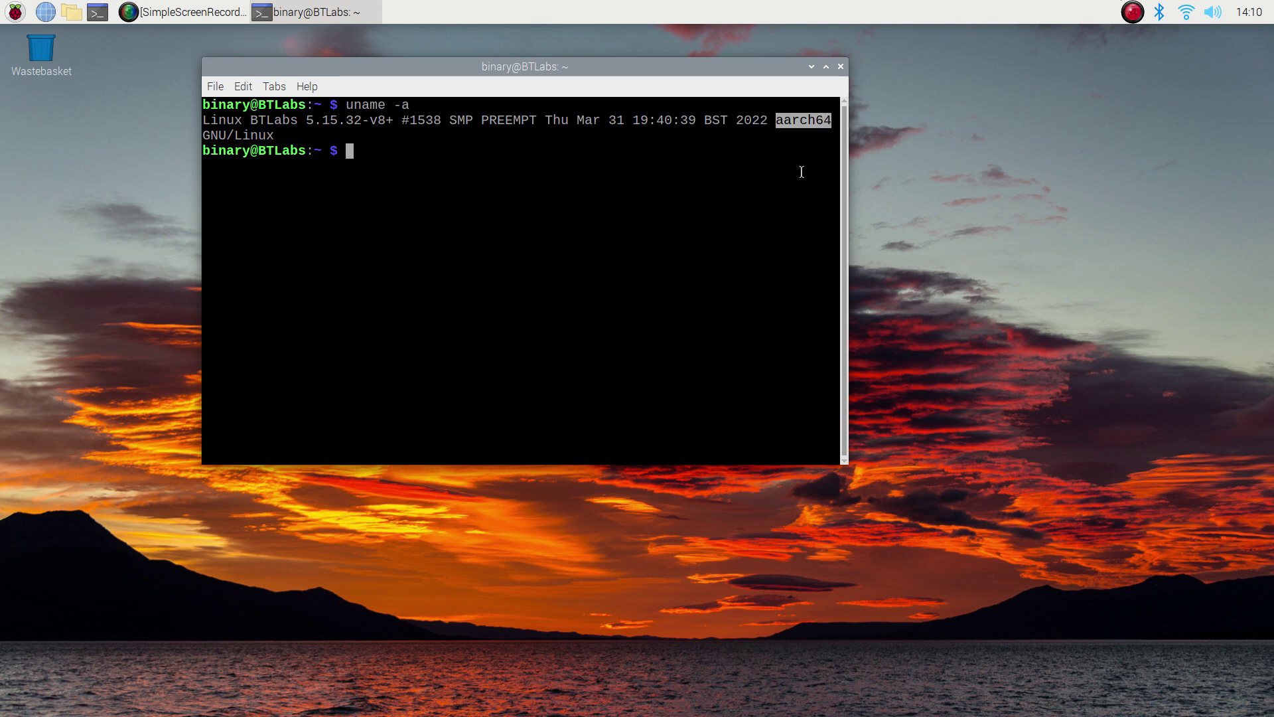
pyautogui.click(761, 142)
pyautogui.write('exit')
pyautogui.press('Return')
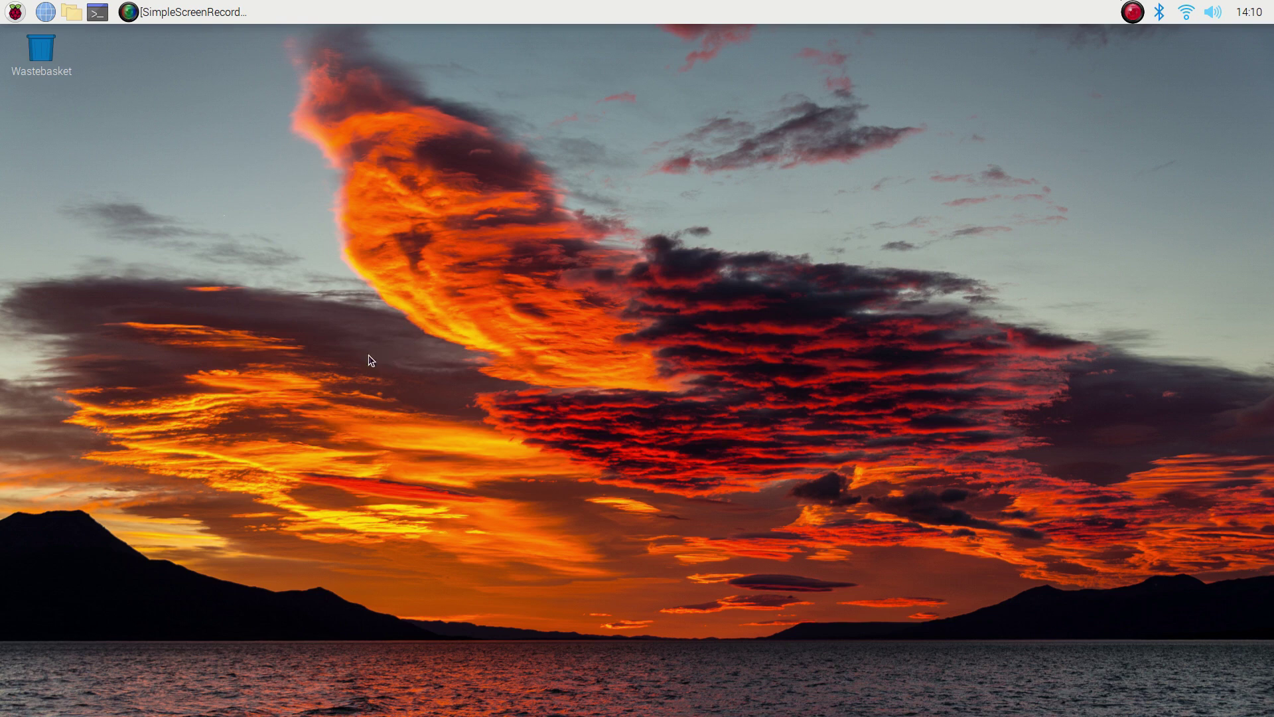
# Open Appearance Settings, browse the Taskbar, System and Defaults tabs, then cancel without changes
pyautogui.click(15, 12)
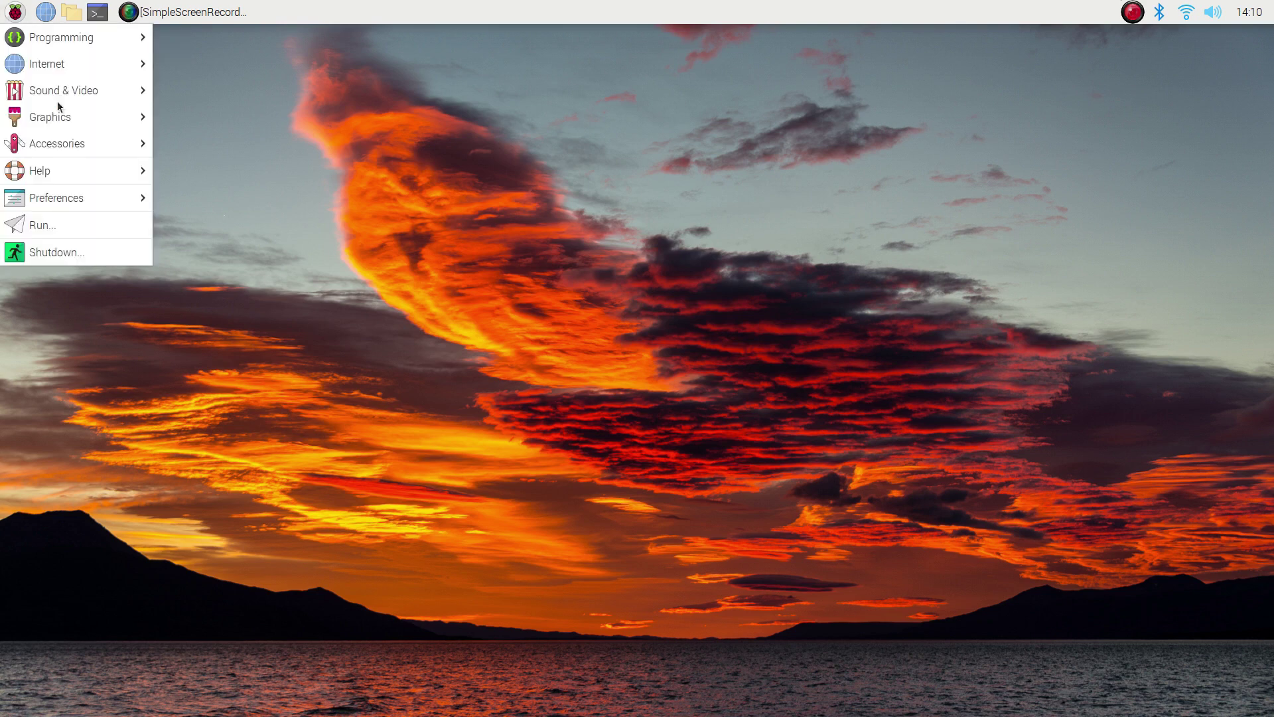
pyautogui.moveTo(105, 181)
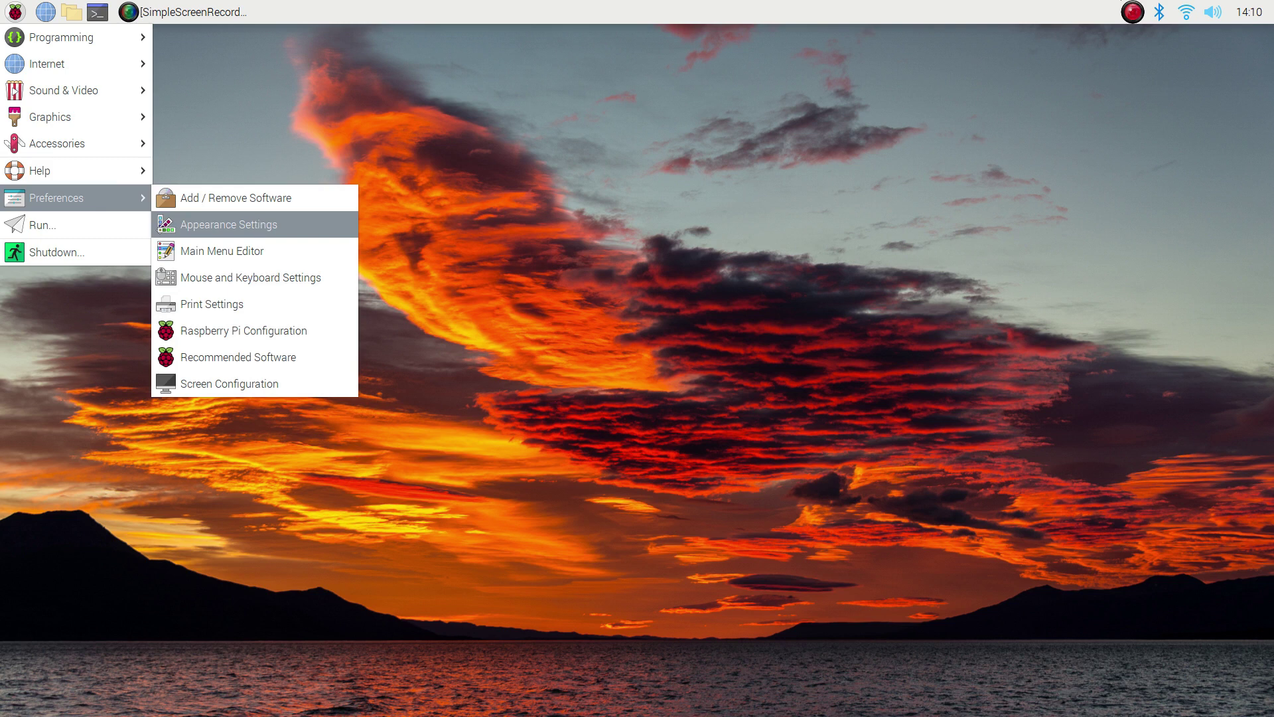
pyautogui.click(256, 226)
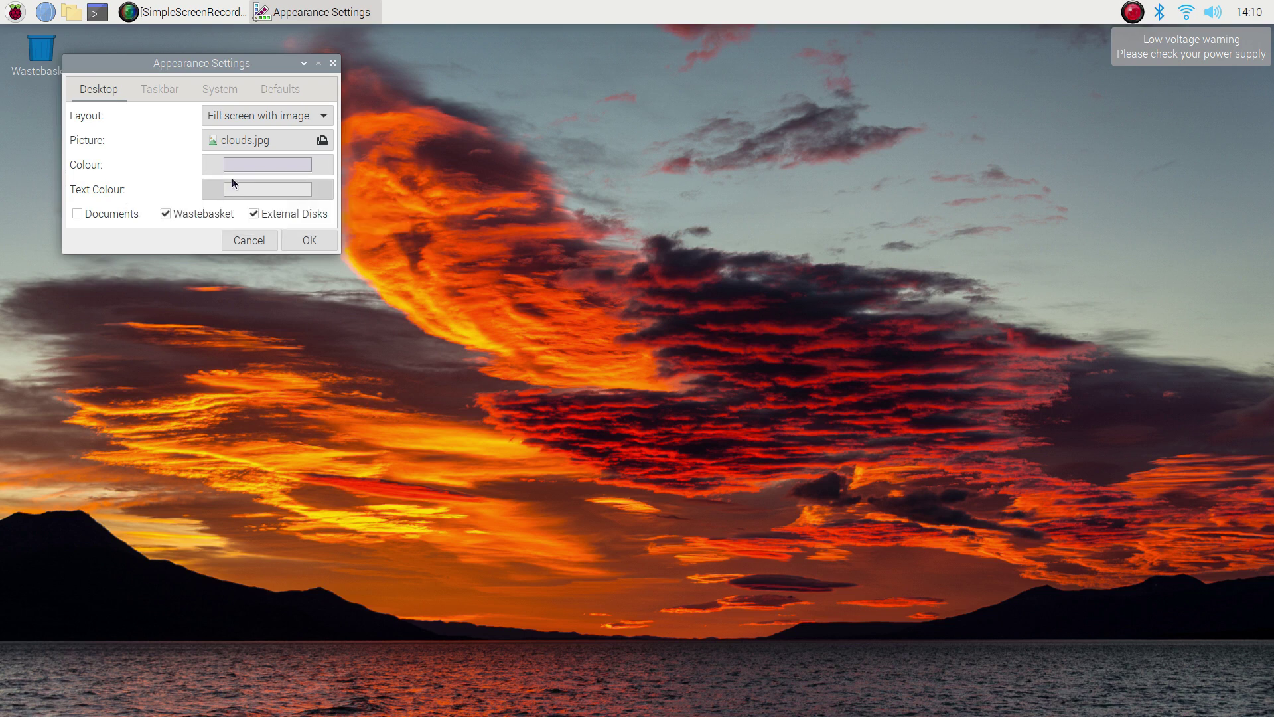
pyautogui.click(163, 89)
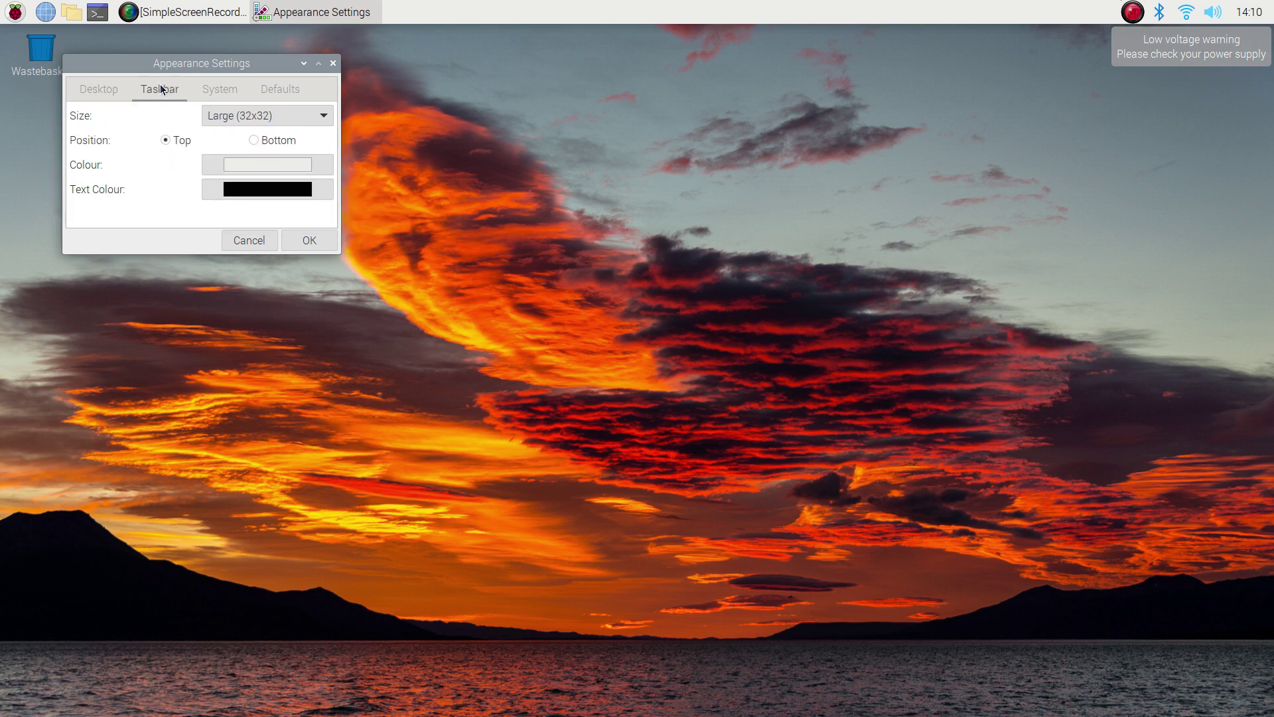
pyautogui.click(221, 89)
pyautogui.click(264, 84)
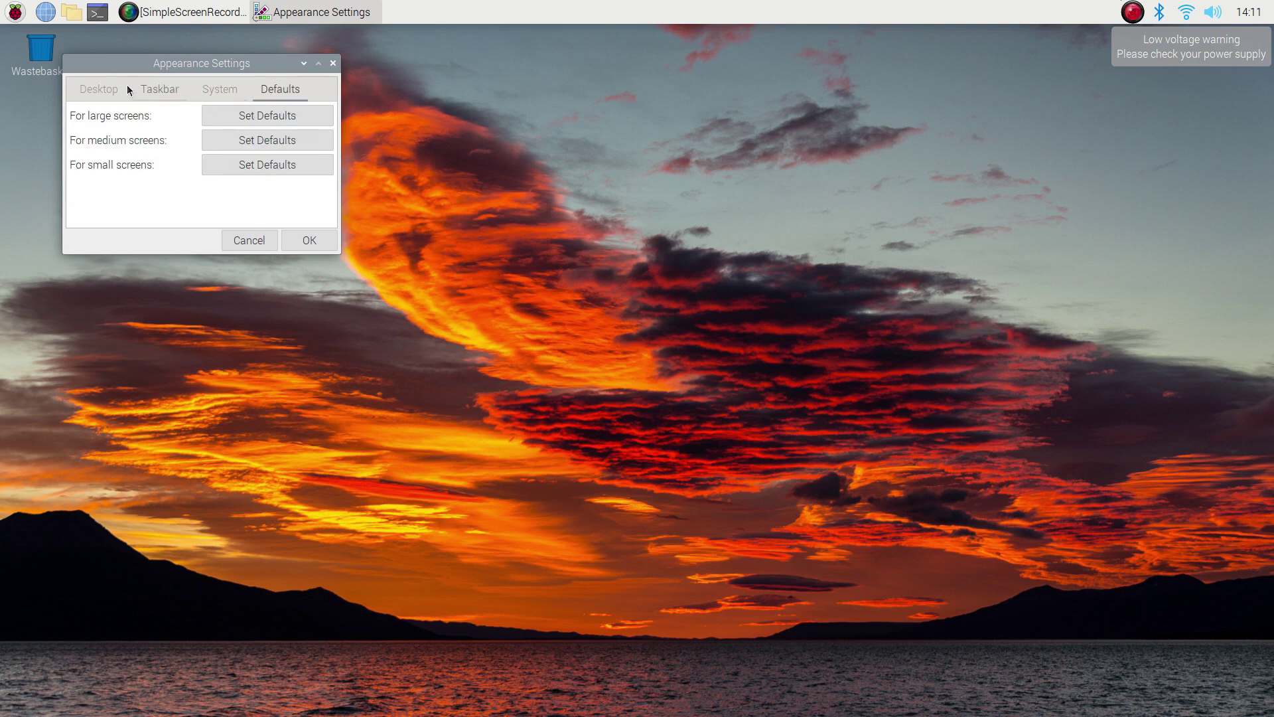
pyautogui.click(95, 89)
pyautogui.click(267, 241)
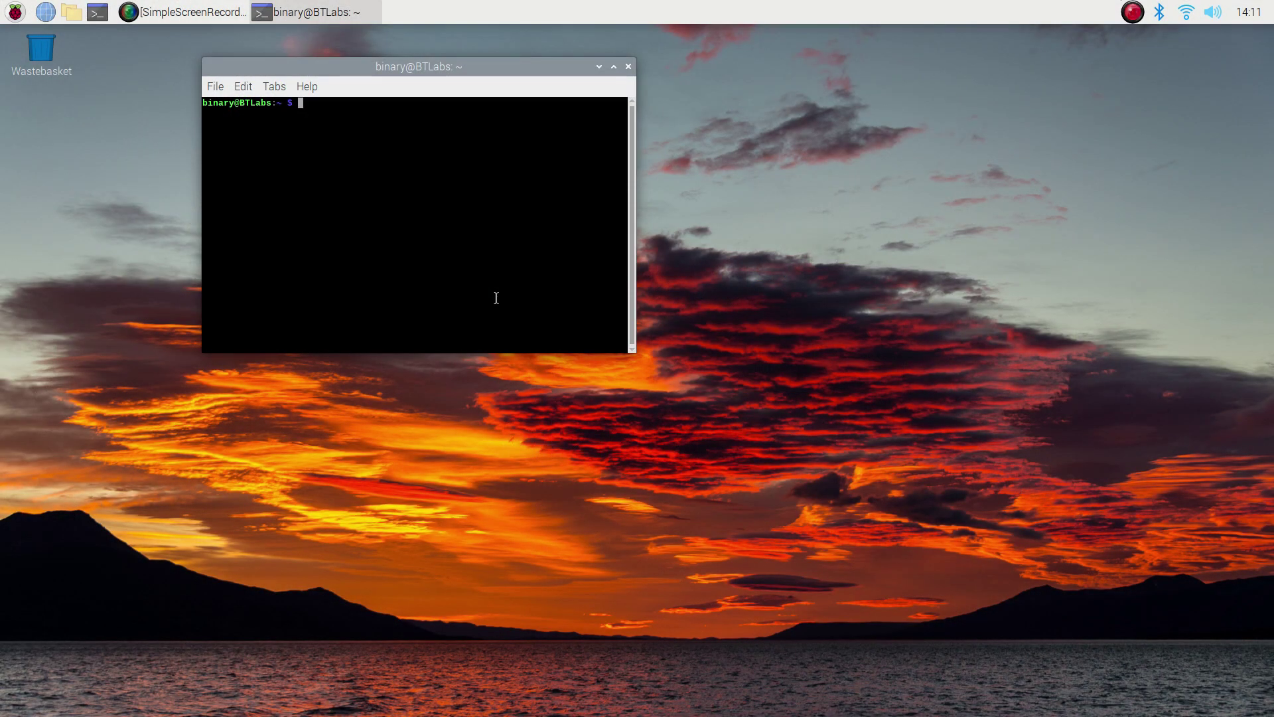
# Enlarge the terminal text and run lxappearance using Tab completion
pyautogui.hotkey('ctrl', 'shift', '+')
pyautogui.hotkey('ctrl', 'shift', '+')
pyautogui.hotkey('ctrl', 'shift', '+')
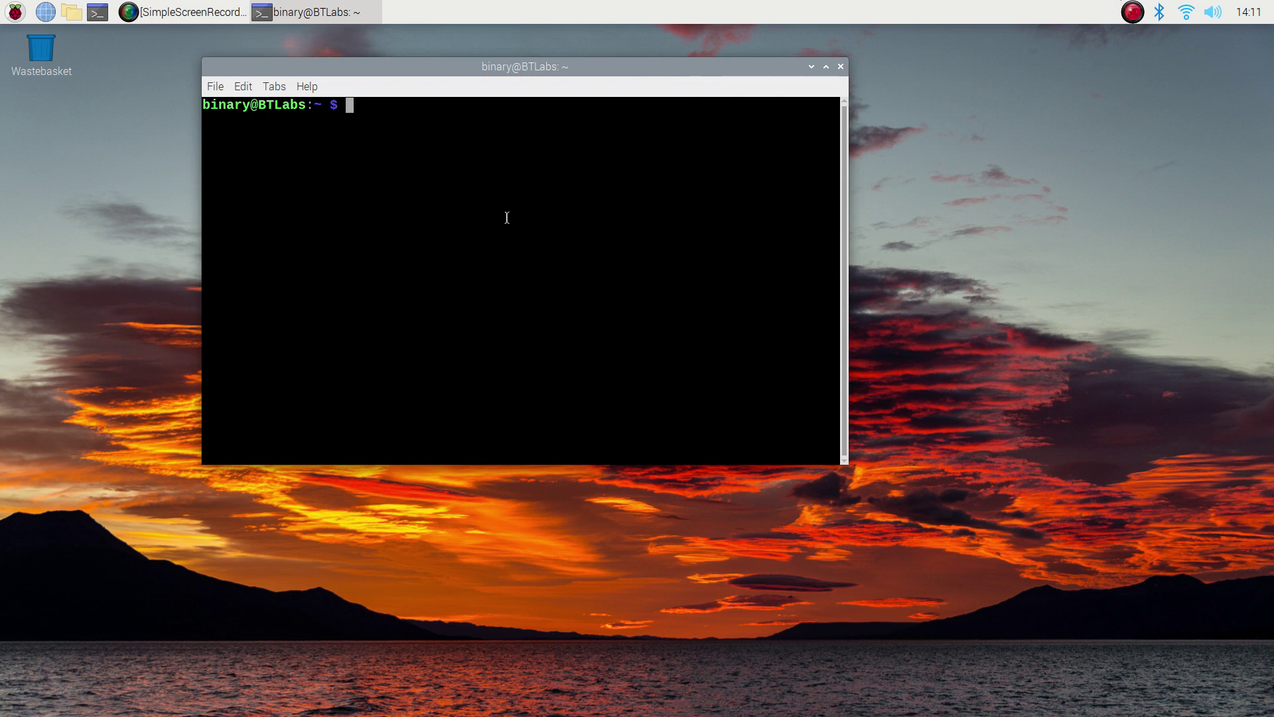
pyautogui.write('lxappran')
pyautogui.press('BackSpace')
pyautogui.press('BackSpace')
pyautogui.press('BackSpace')
pyautogui.press('Tab')
pyautogui.press('Return')
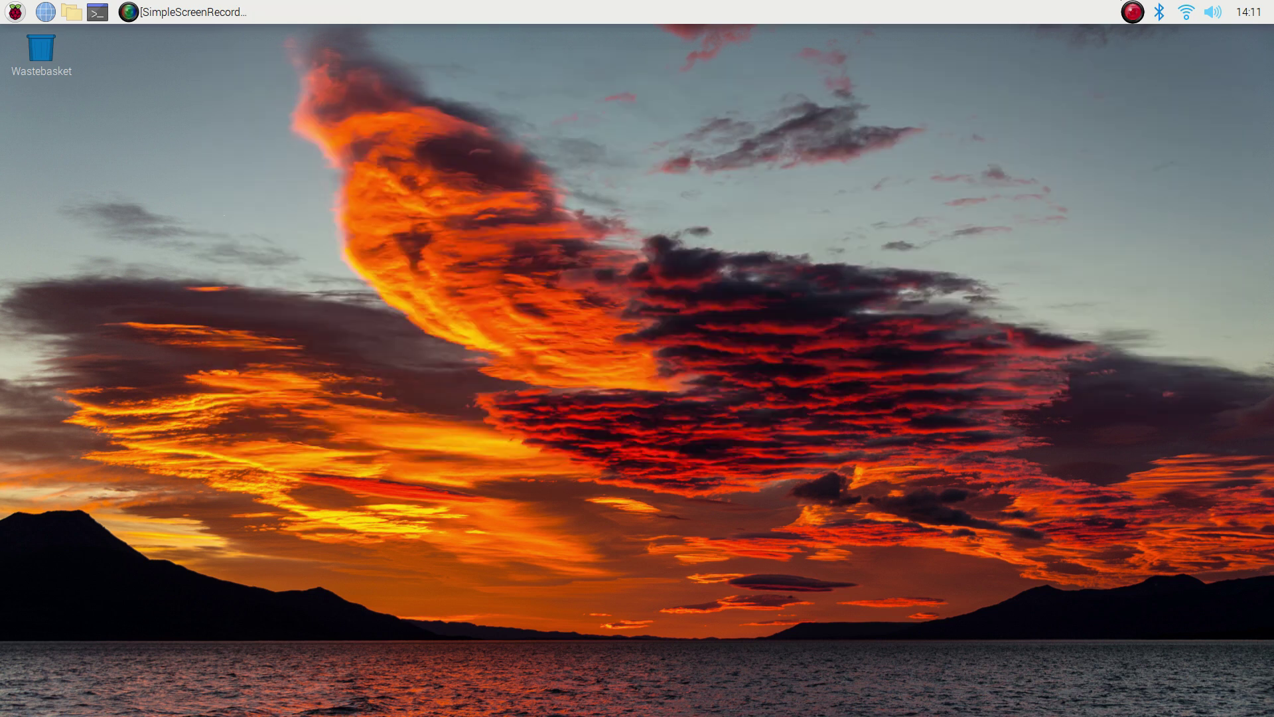
# Tick Show for Theme and Appearance Settings under Preferences in Main Menu Editor and verify it in the menu
pyautogui.click(15, 12)
pyautogui.moveTo(56, 197)
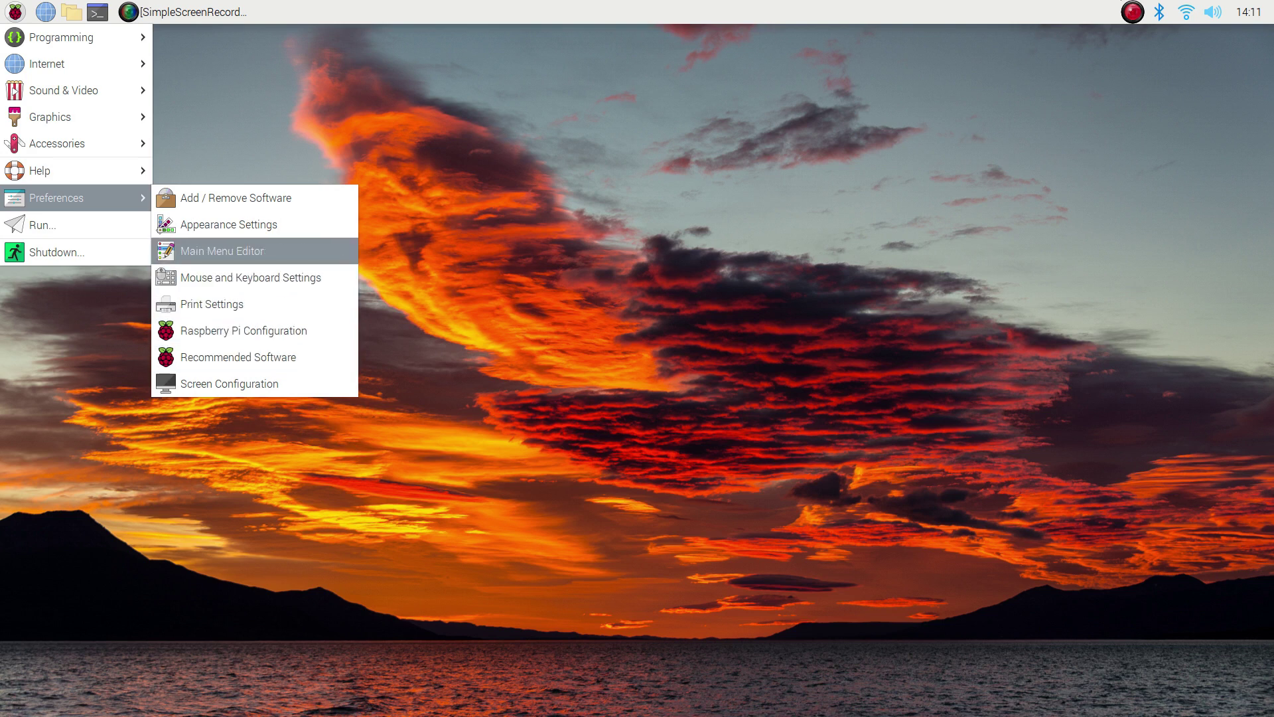
pyautogui.click(247, 252)
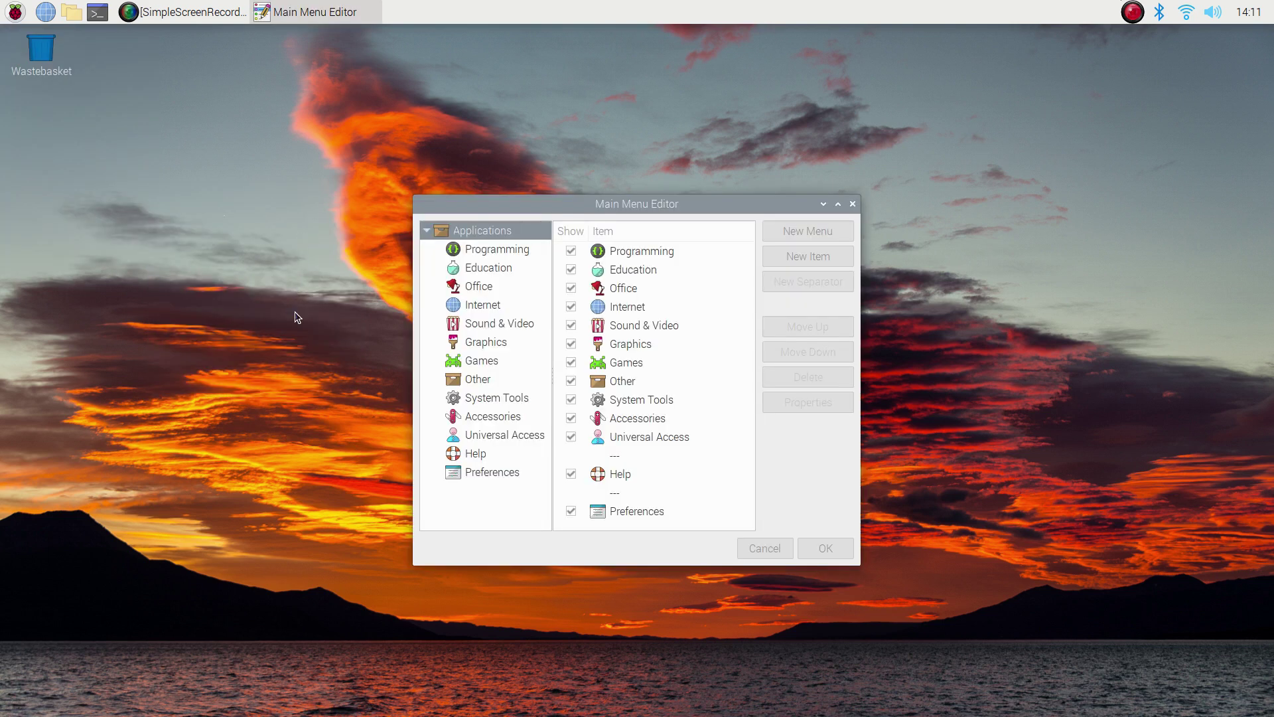
pyautogui.click(506, 470)
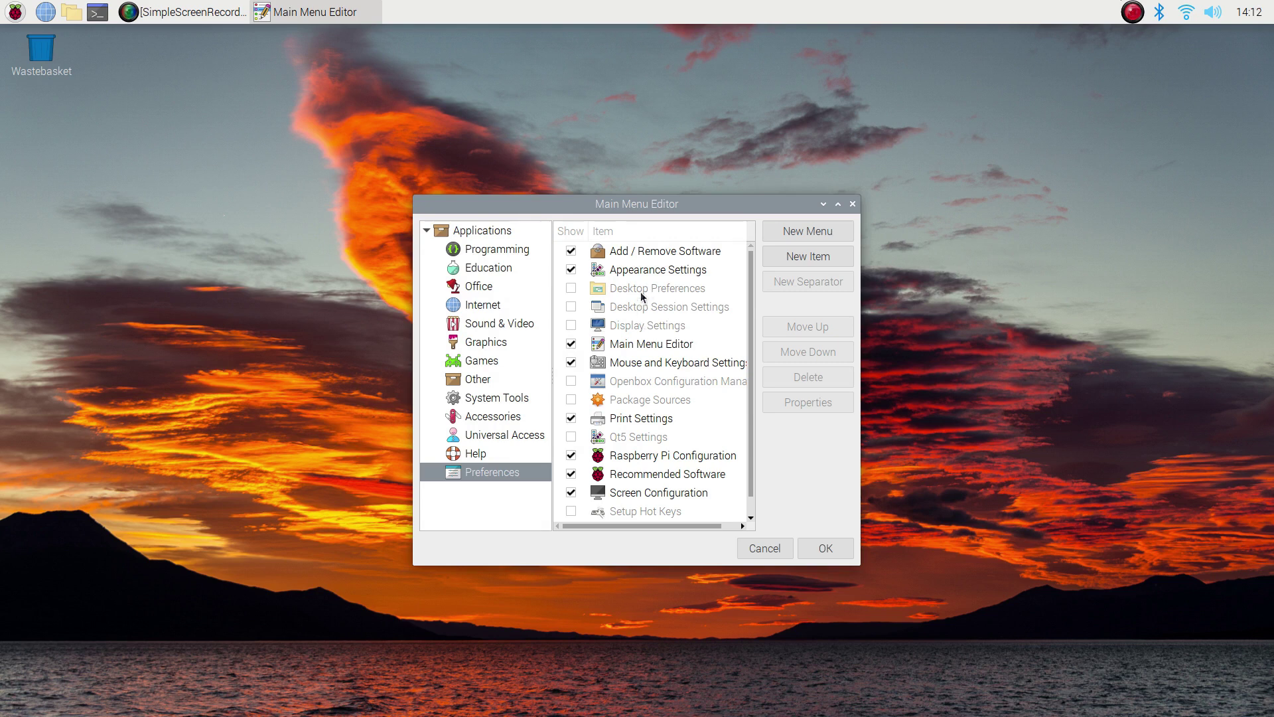
pyautogui.scroll(-1, 613, 359)
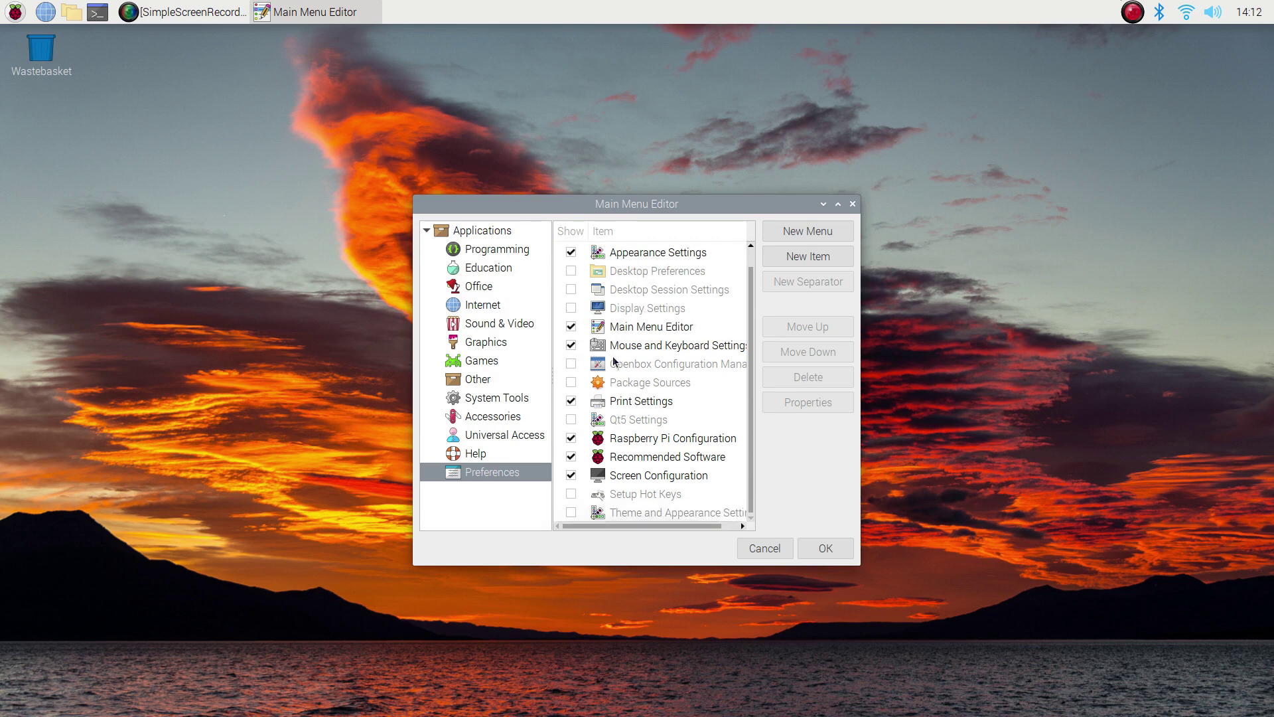
pyautogui.click(571, 513)
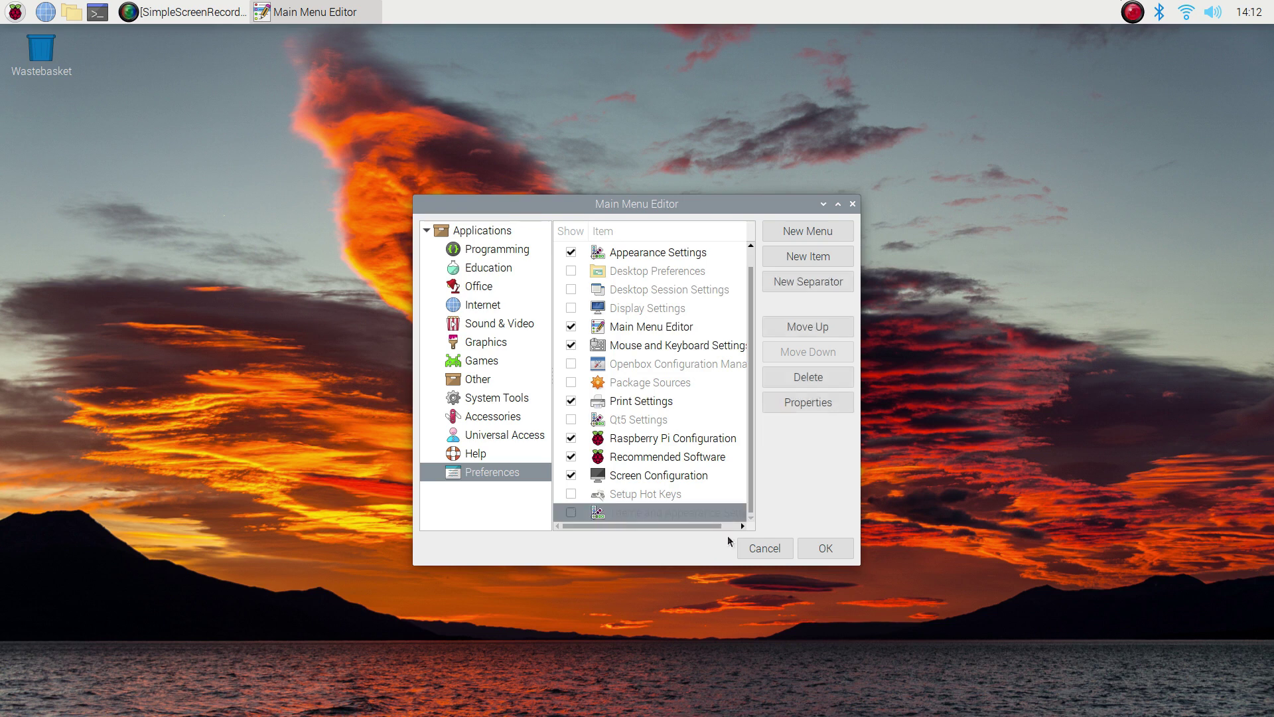
pyautogui.click(811, 550)
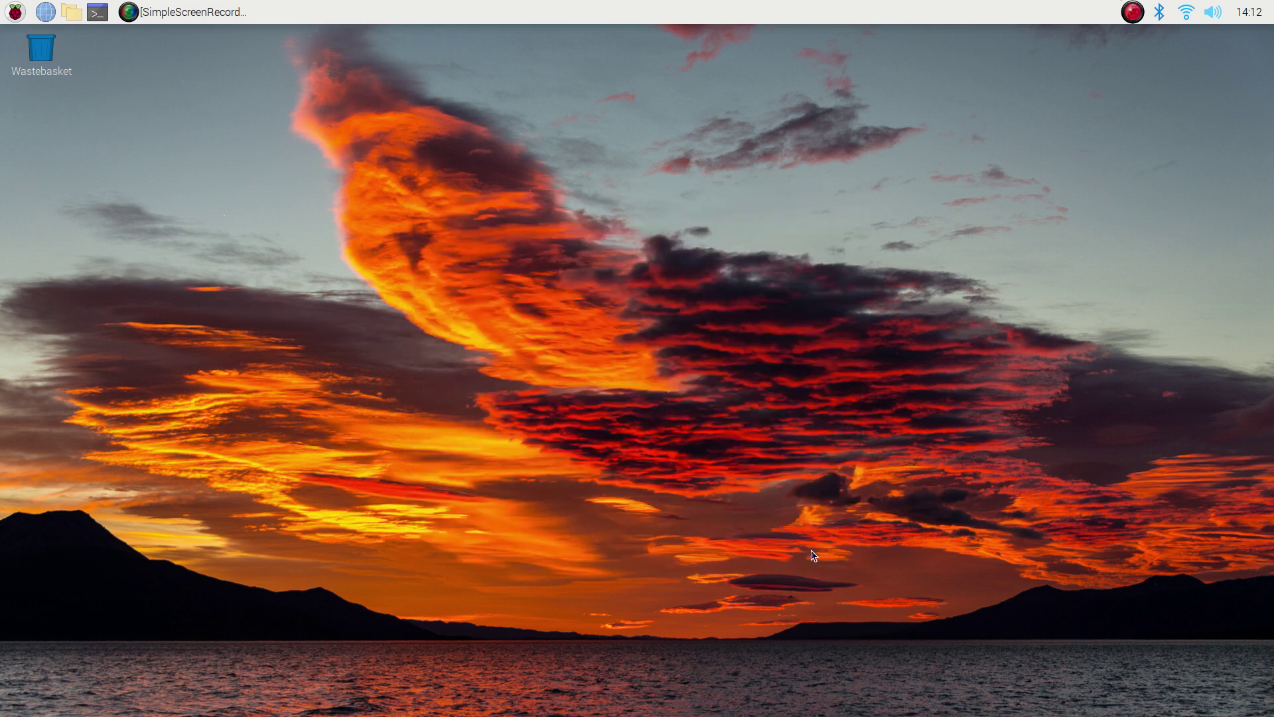
pyautogui.click(14, 12)
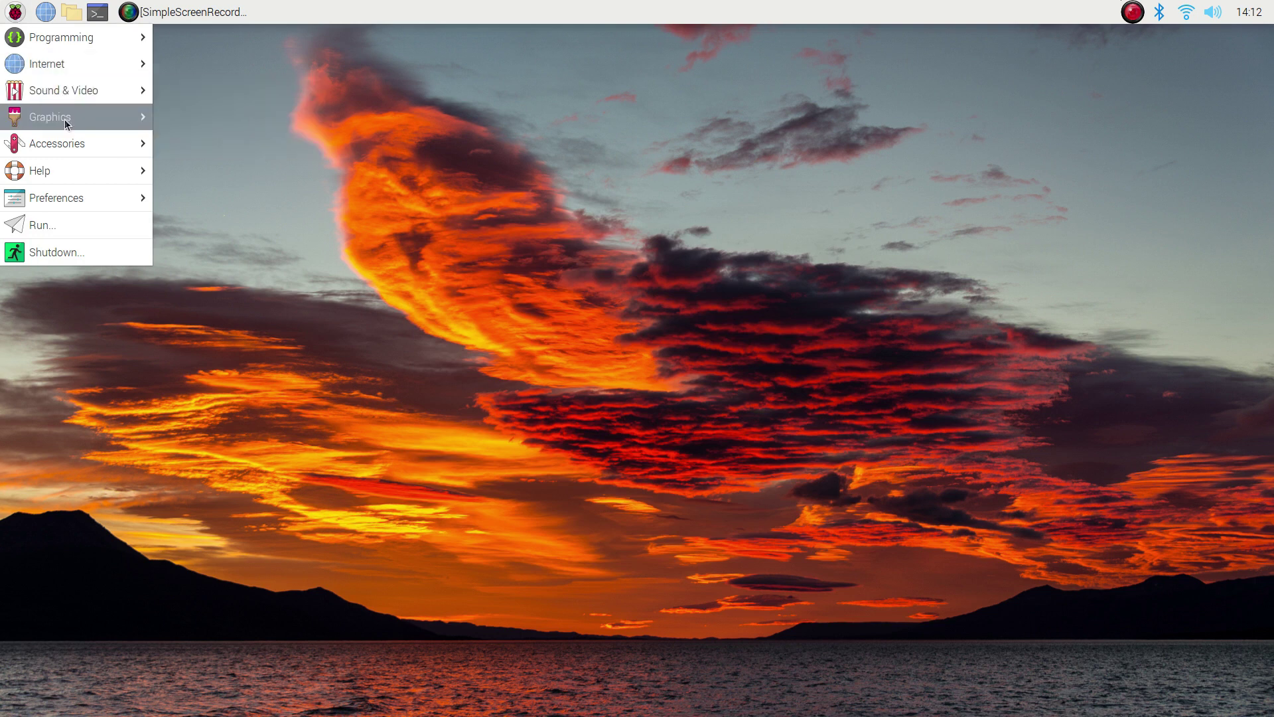
pyautogui.moveTo(85, 196)
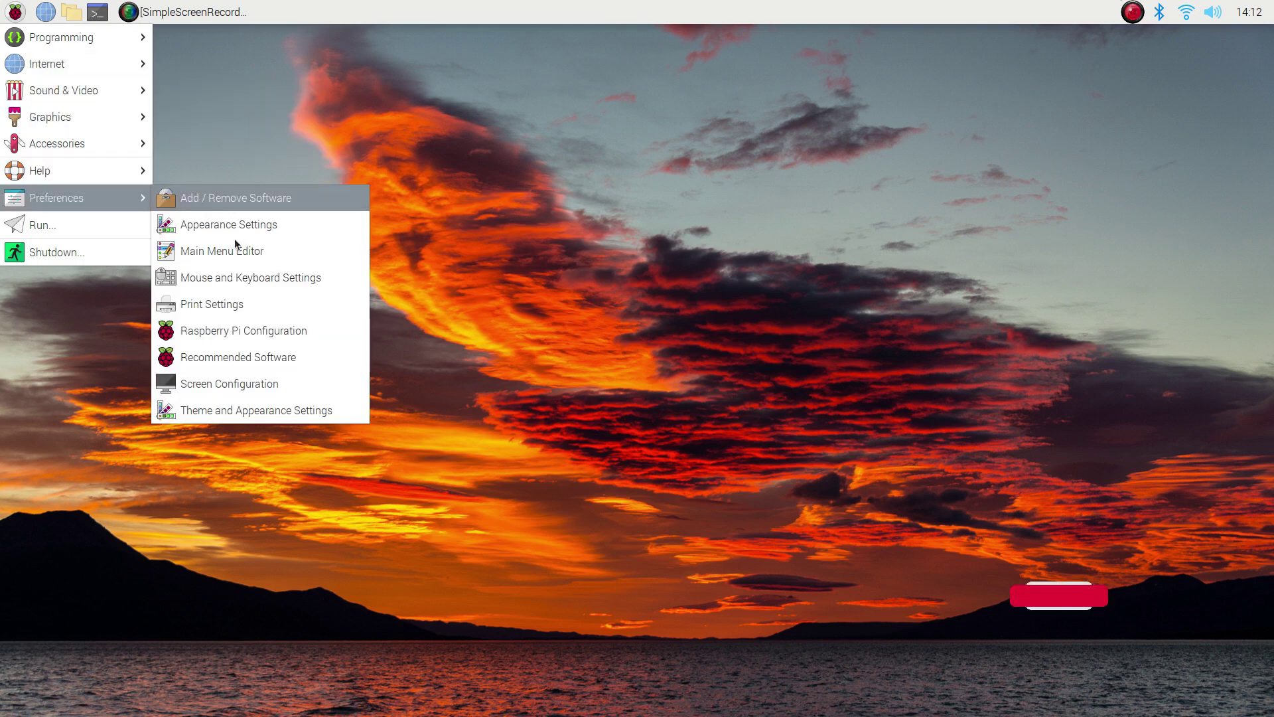
# Launch Theme and Appearance Settings and look through its Colour, Icon, Cursor and other tabs
pyautogui.click(265, 411)
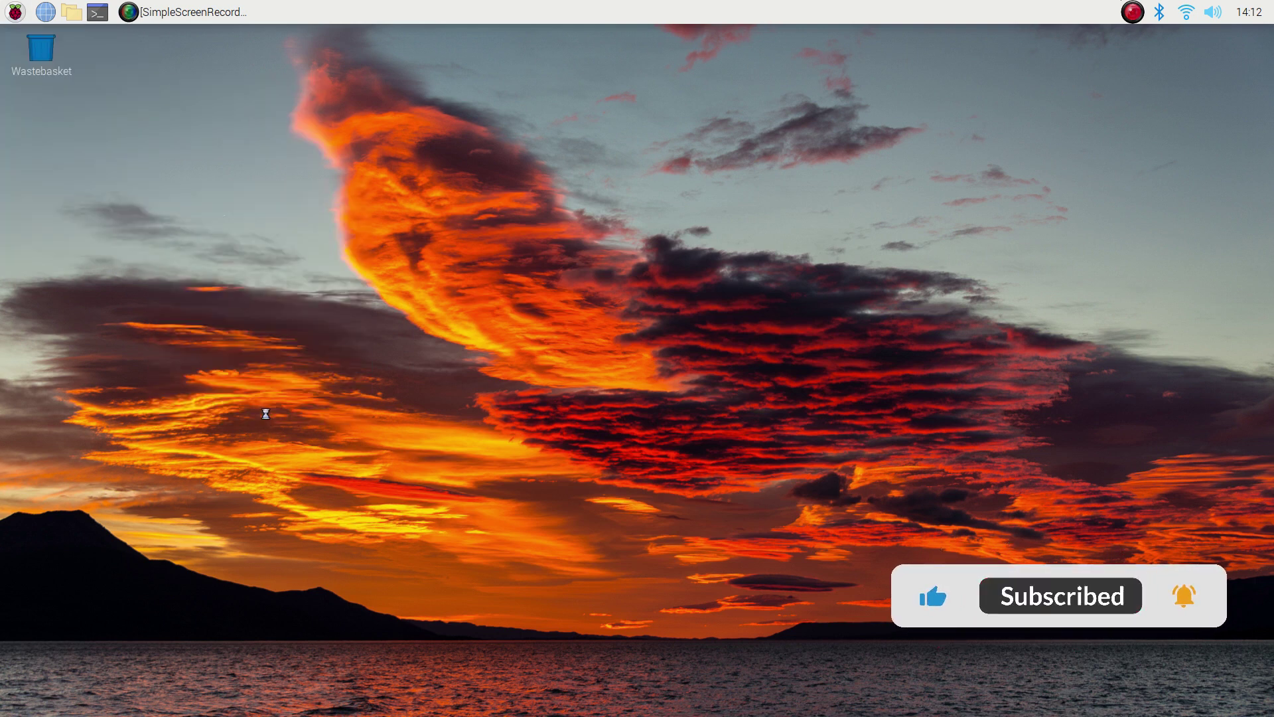
pyautogui.moveTo(278, 162); pyautogui.dragTo(382, 156)
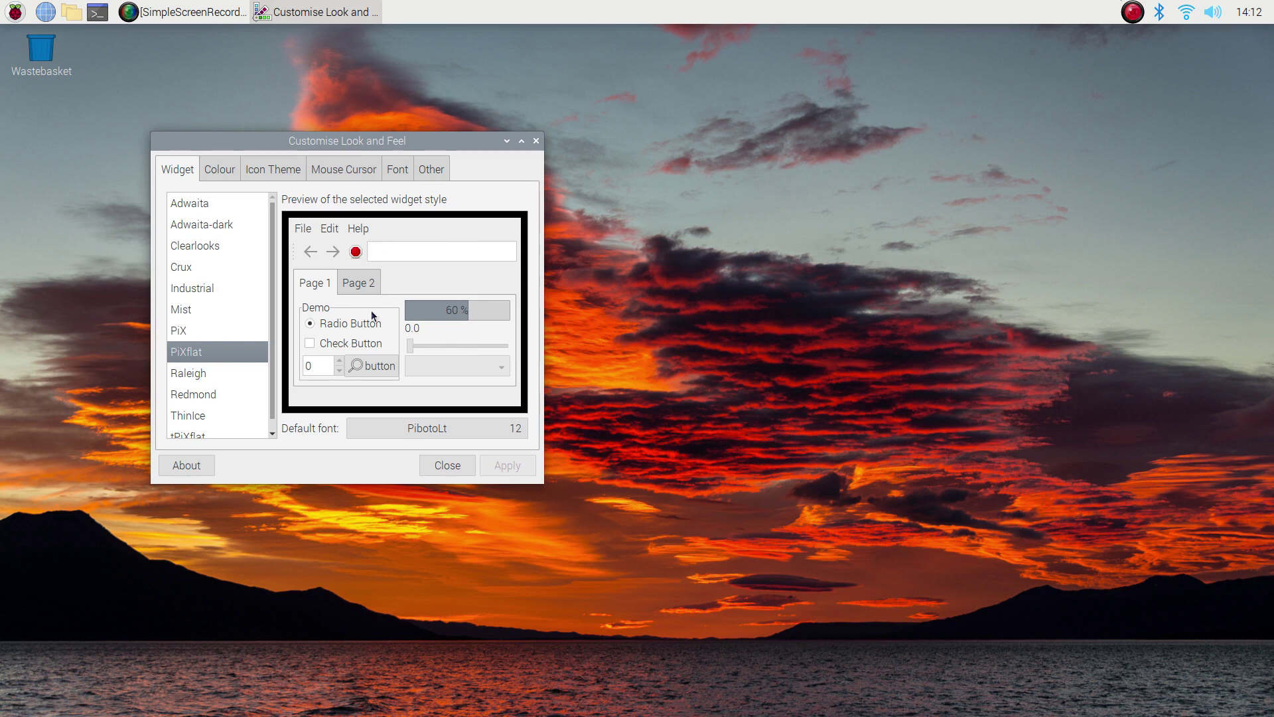
pyautogui.click(223, 173)
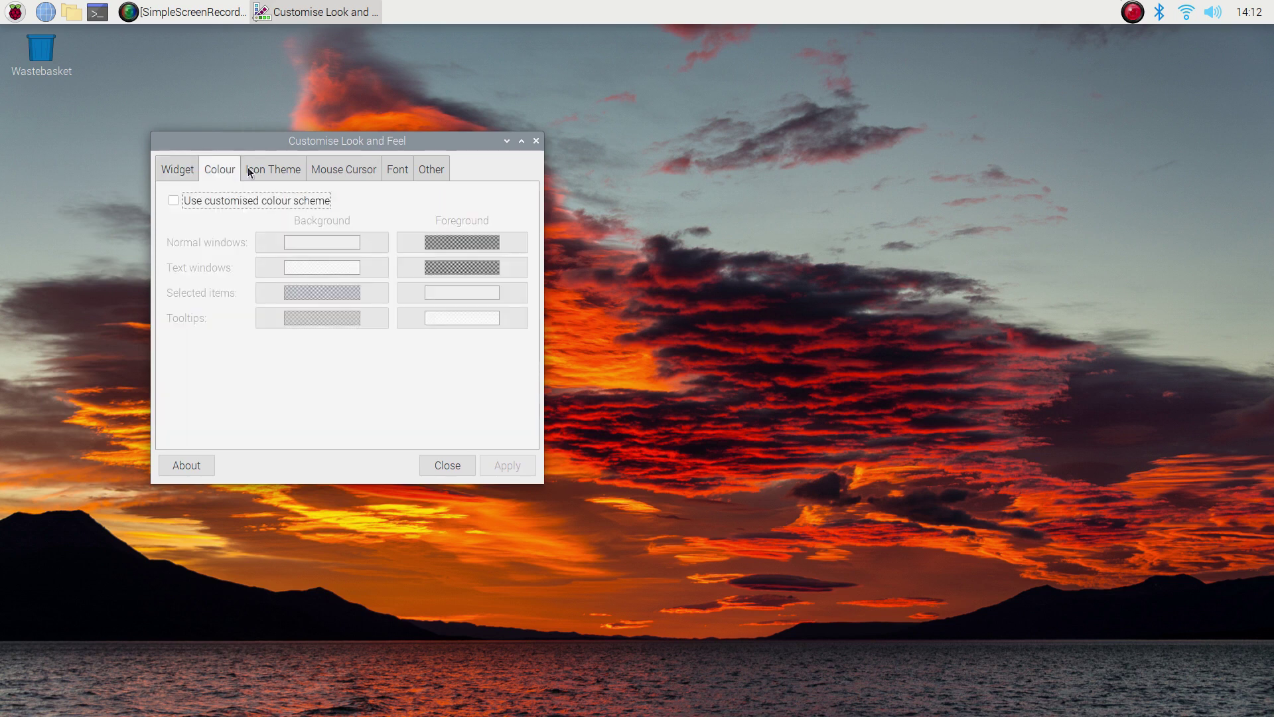
pyautogui.click(272, 171)
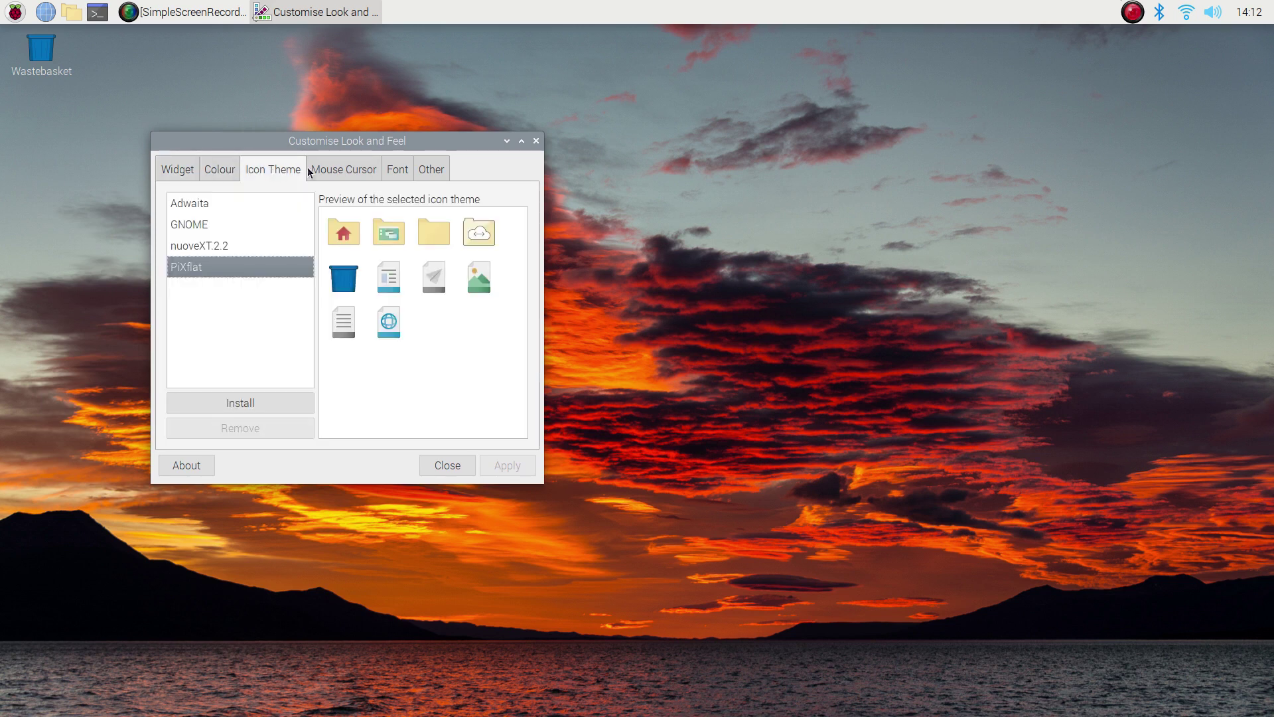
pyautogui.click(325, 173)
pyautogui.click(422, 170)
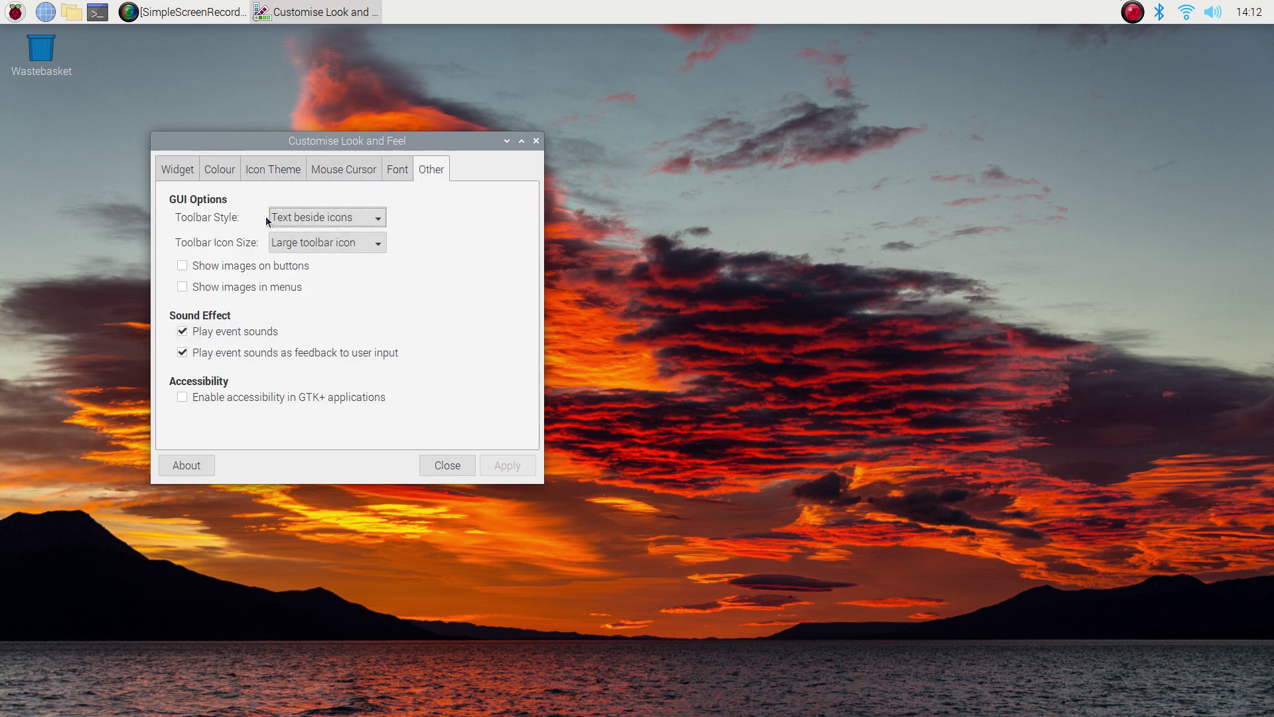
pyautogui.click(184, 170)
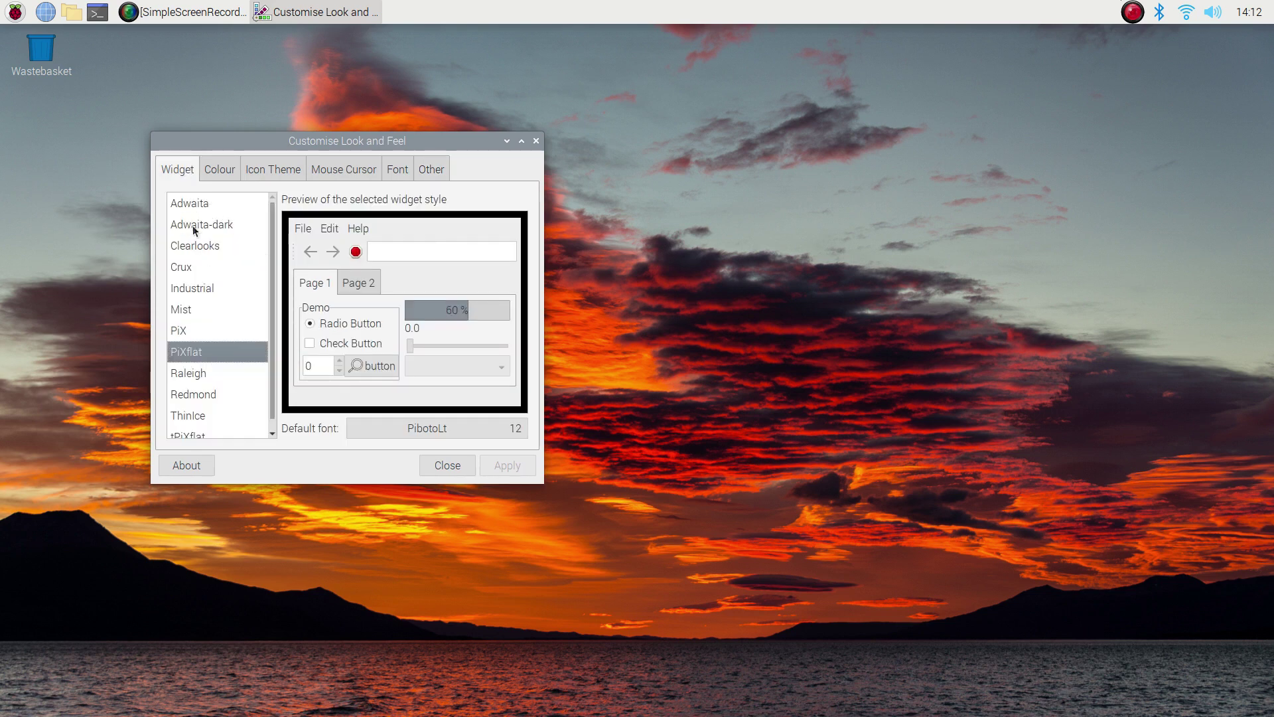
# Select the Adwaita-dark widget theme and apply it
pyautogui.click(192, 229)
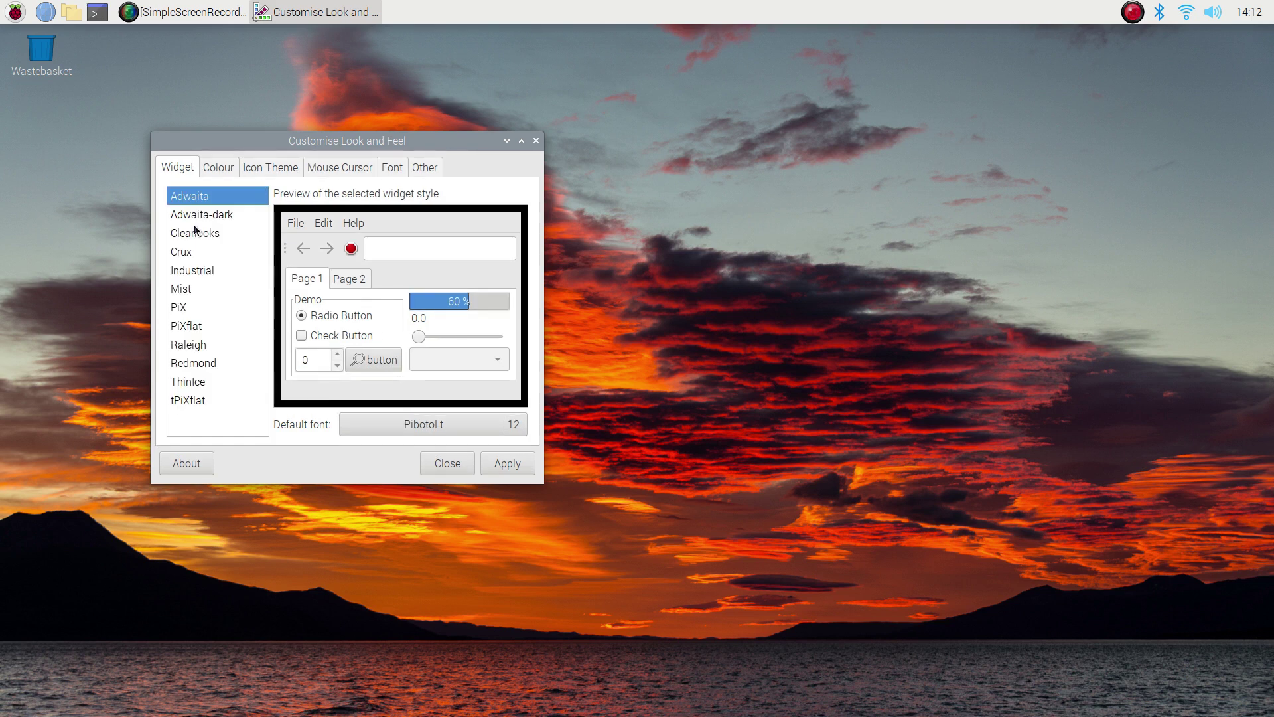
pyautogui.click(200, 215)
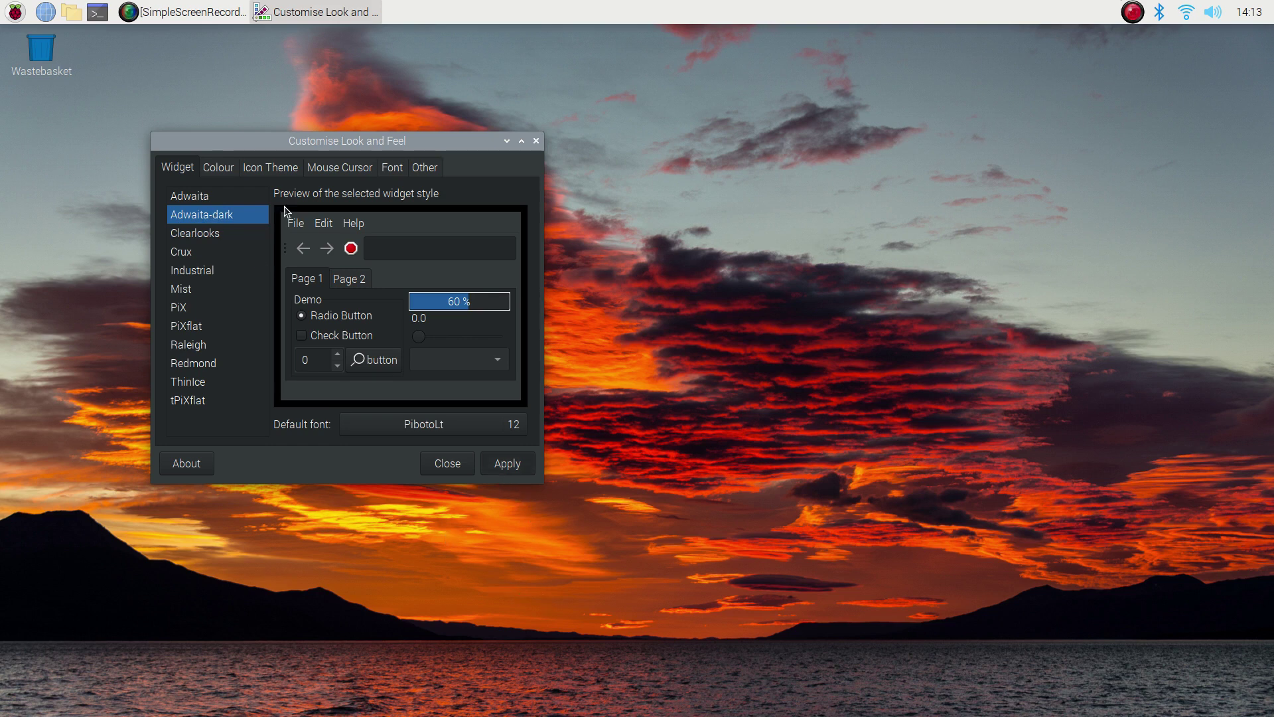
pyautogui.click(260, 173)
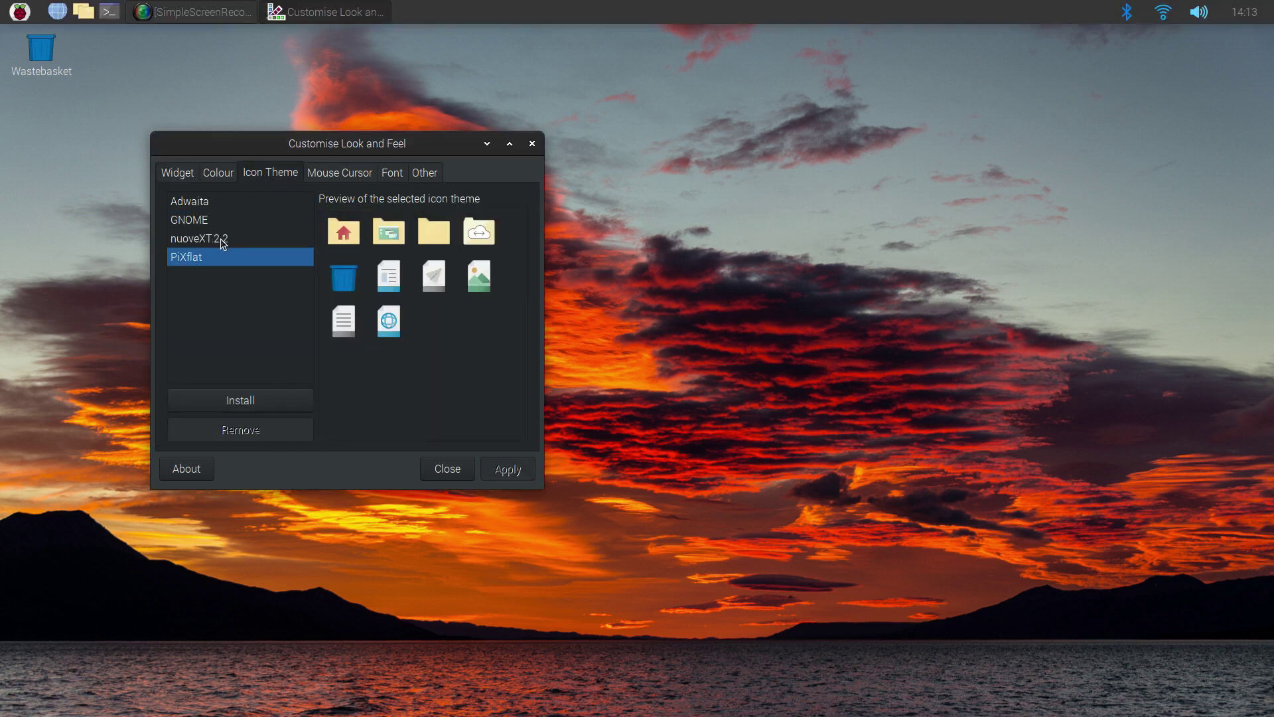
# Preview the GNOME and nuoveXT.2.2 icons, apply the Adwaita icon theme and close the tool
pyautogui.click(201, 205)
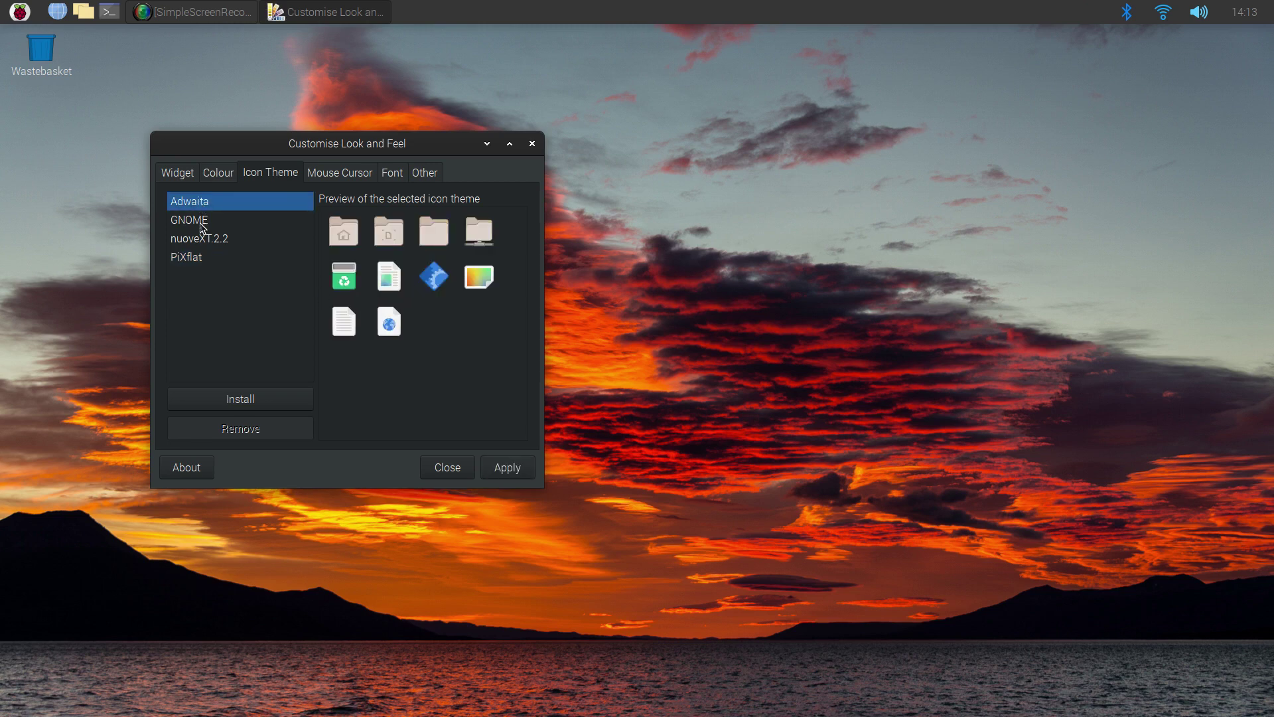
pyautogui.press('Down')
pyautogui.press('Down')
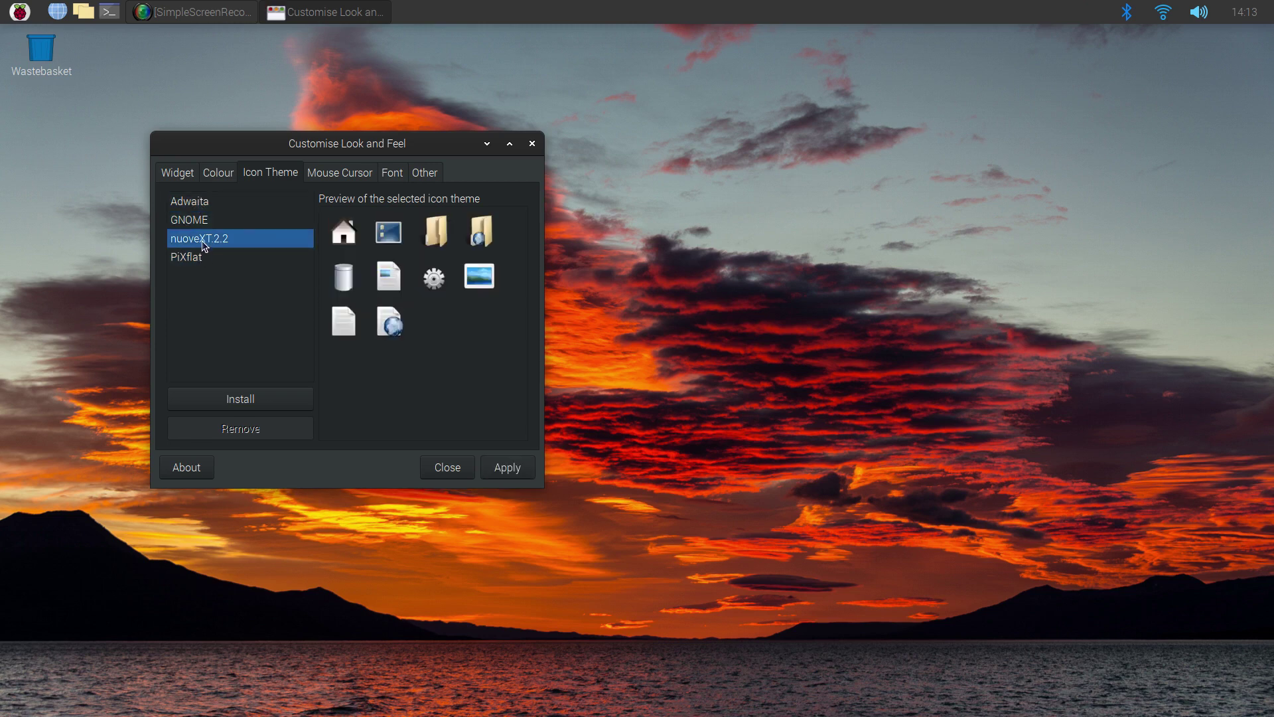
pyautogui.click(204, 207)
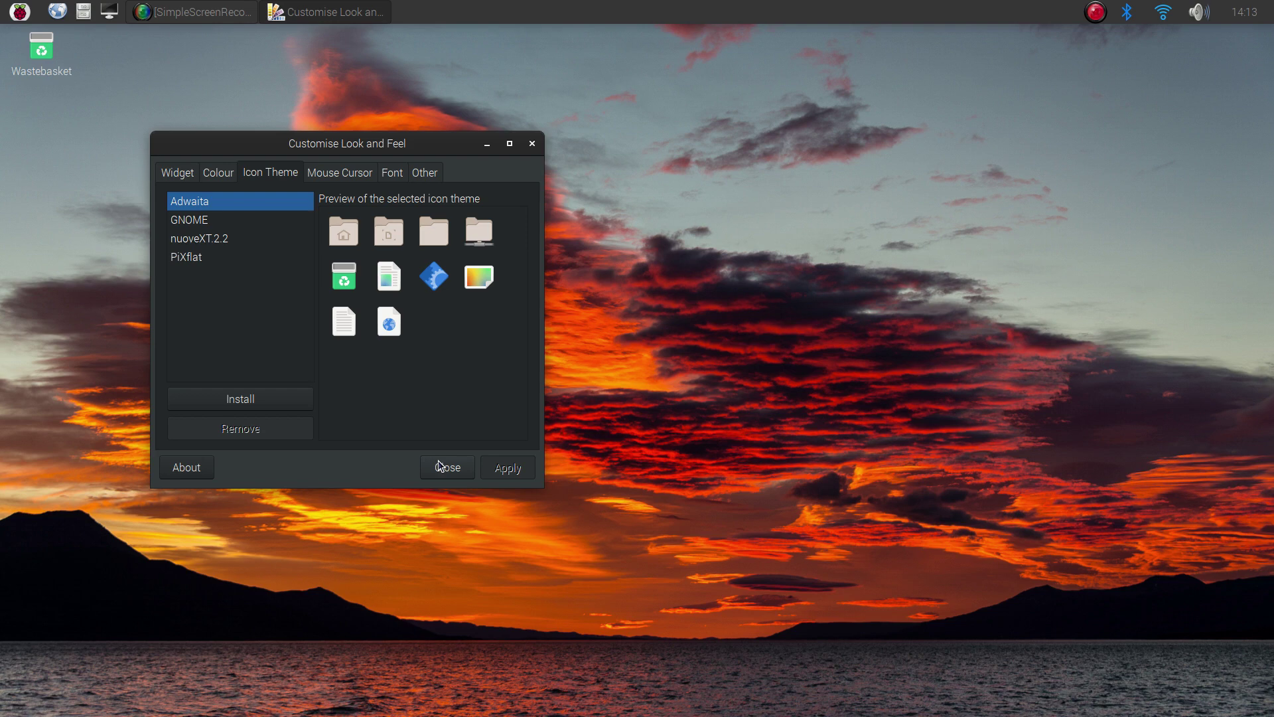
pyautogui.click(440, 465)
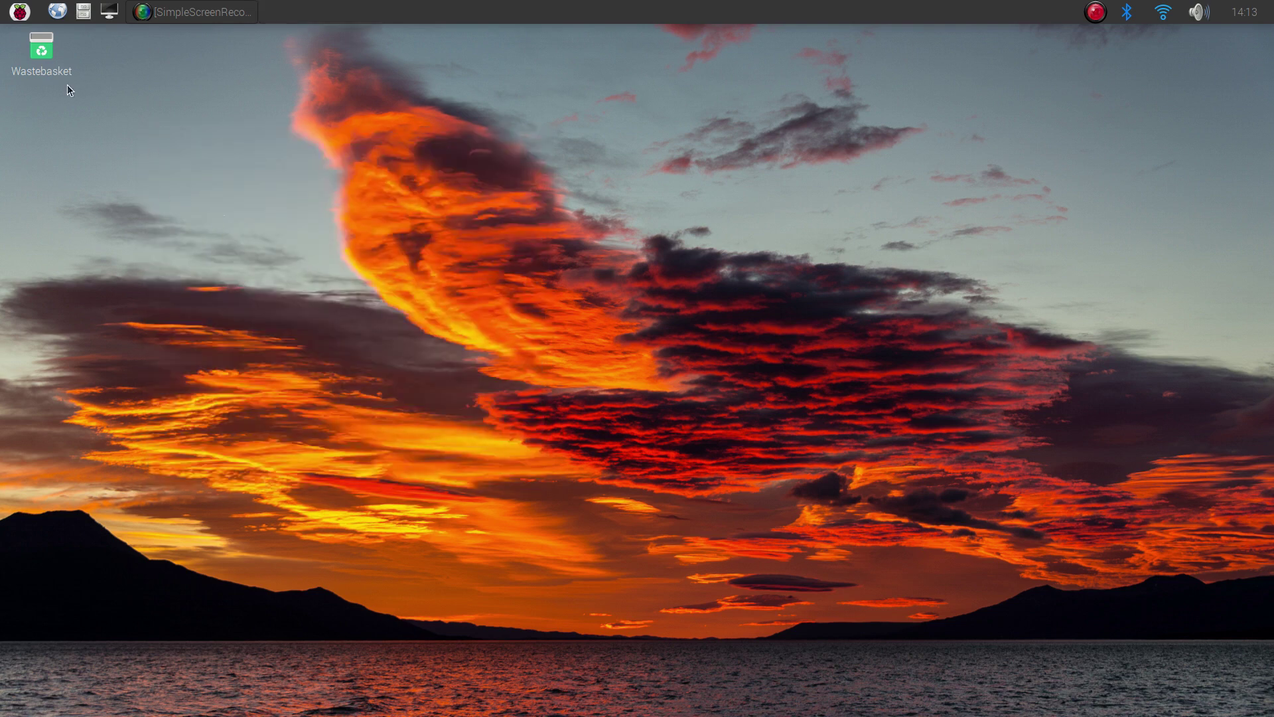
# Set the taskbar Position to Bottom at Medium (24x24) size in Appearance Settings
pyautogui.click(18, 14)
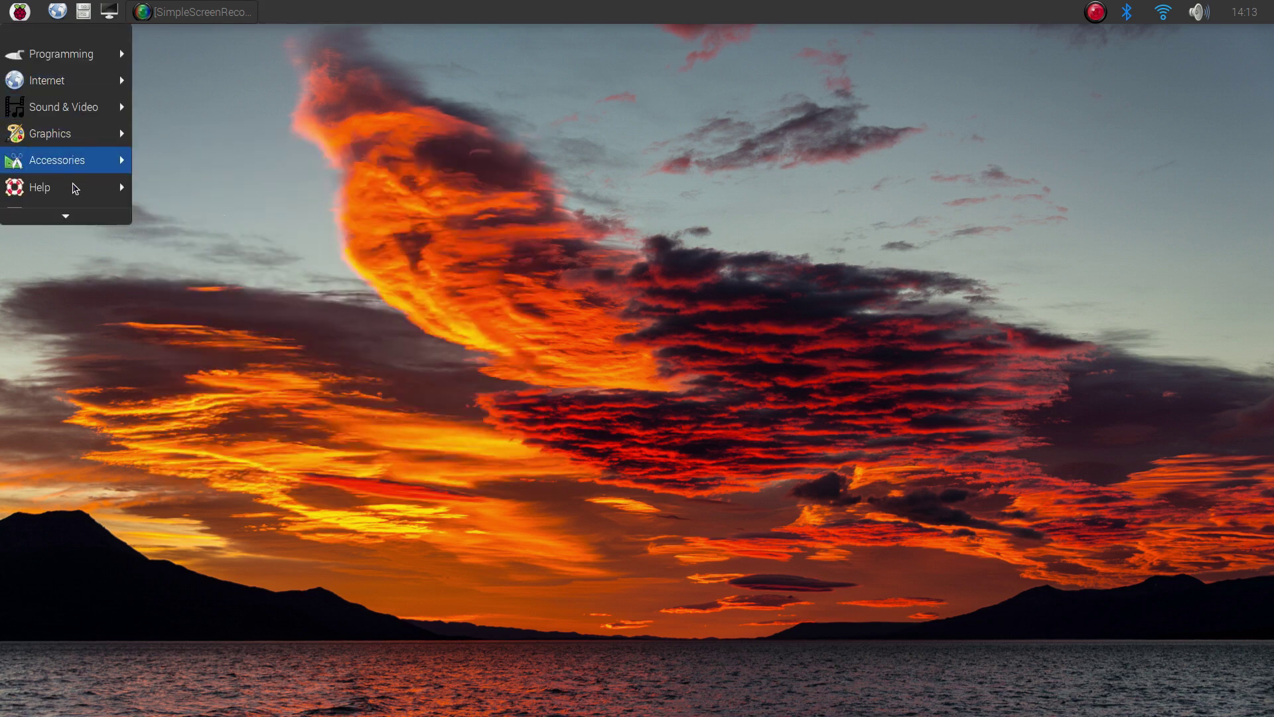
pyautogui.moveTo(80, 140)
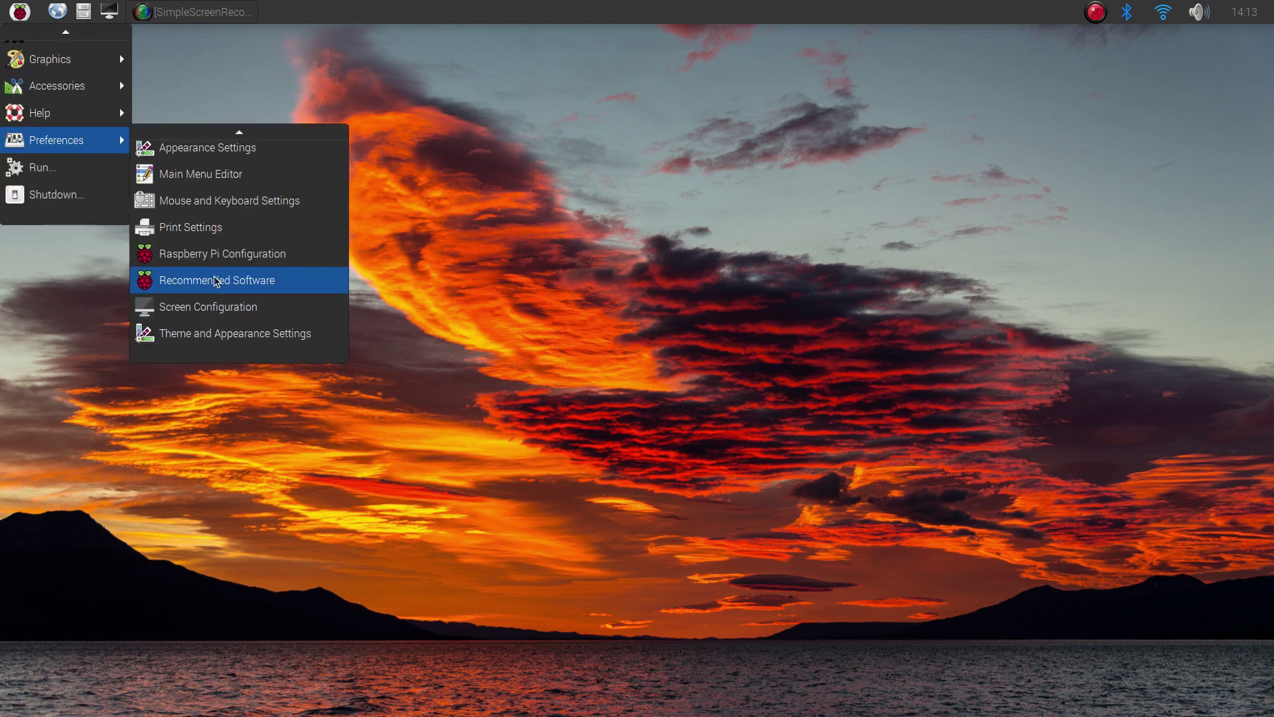
pyautogui.scroll(1, 214, 282)
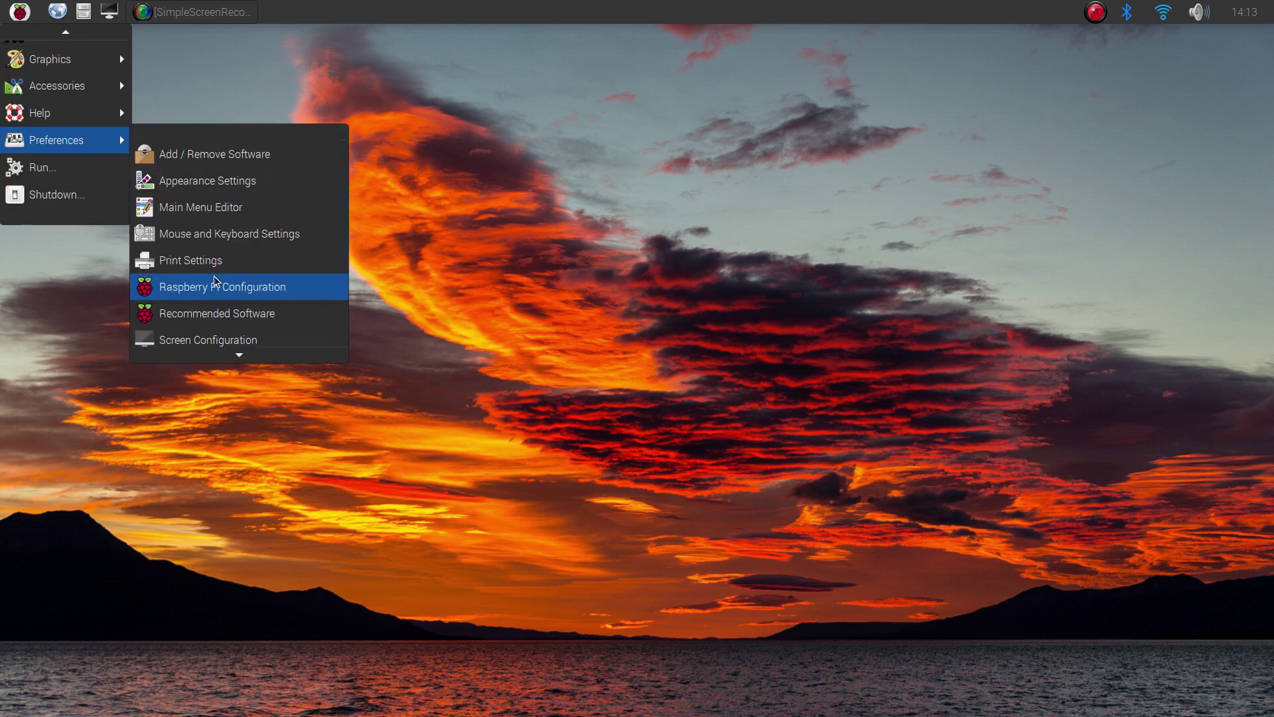
pyautogui.click(199, 178)
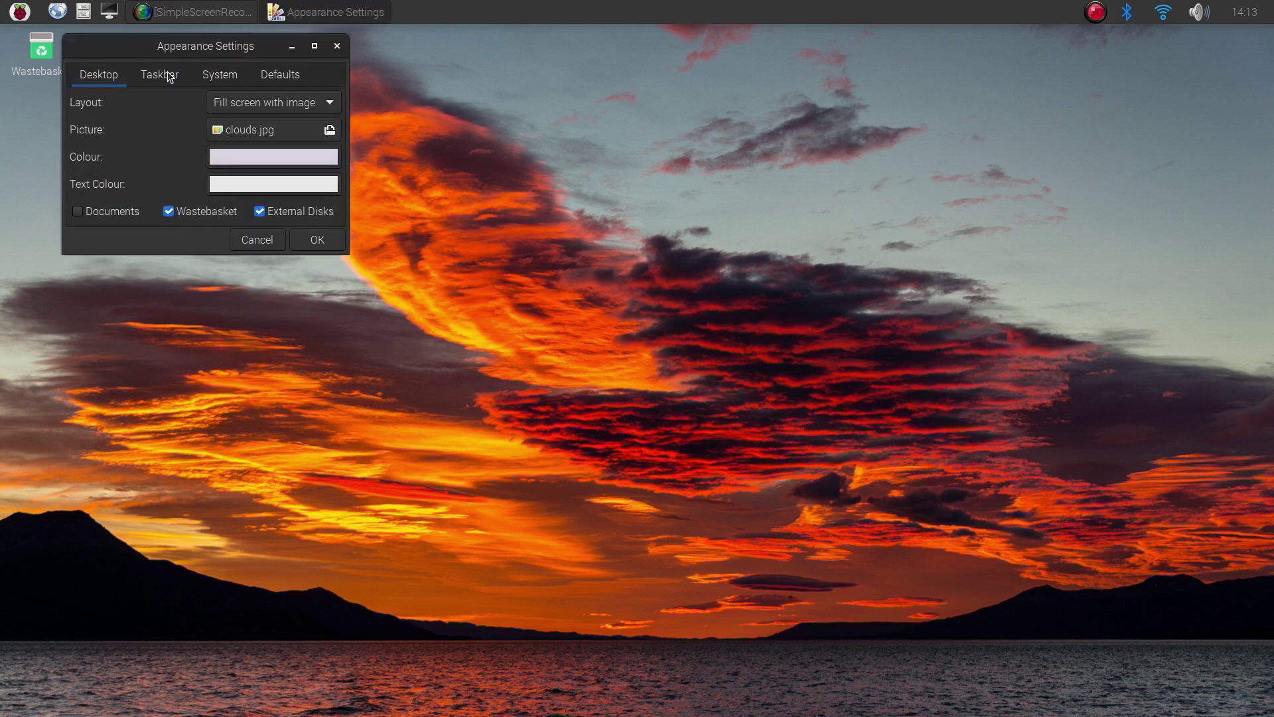
pyautogui.click(168, 74)
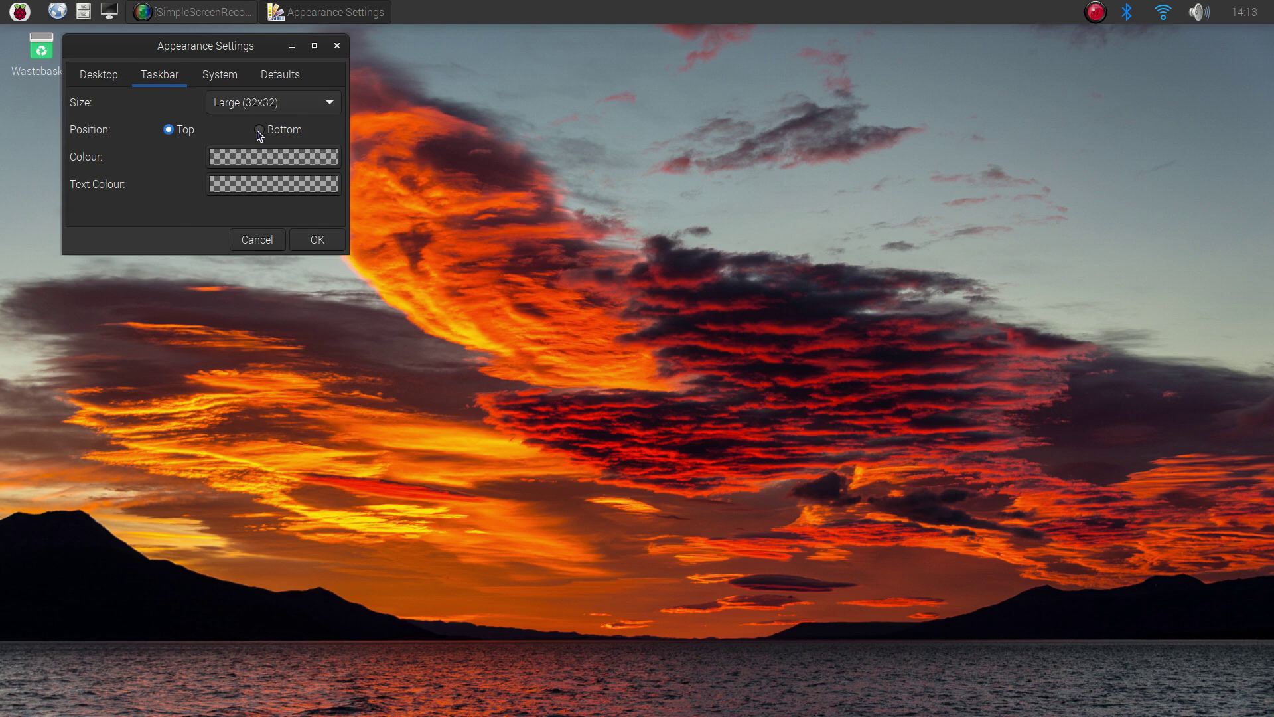
pyautogui.click(259, 130)
pyautogui.scroll(-1, 292, 97)
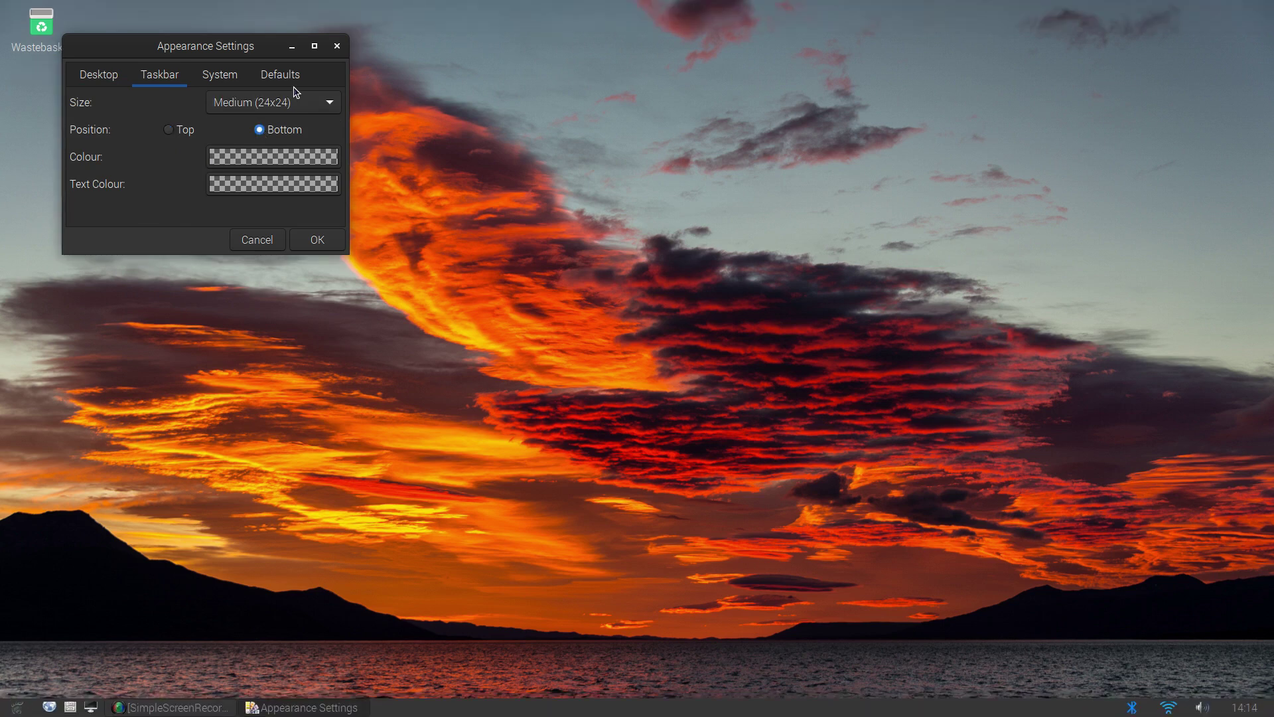
# Set mountain.jpg from rpd-wallpaper as the desktop picture through Desktop Preferences
pyautogui.click(337, 46)
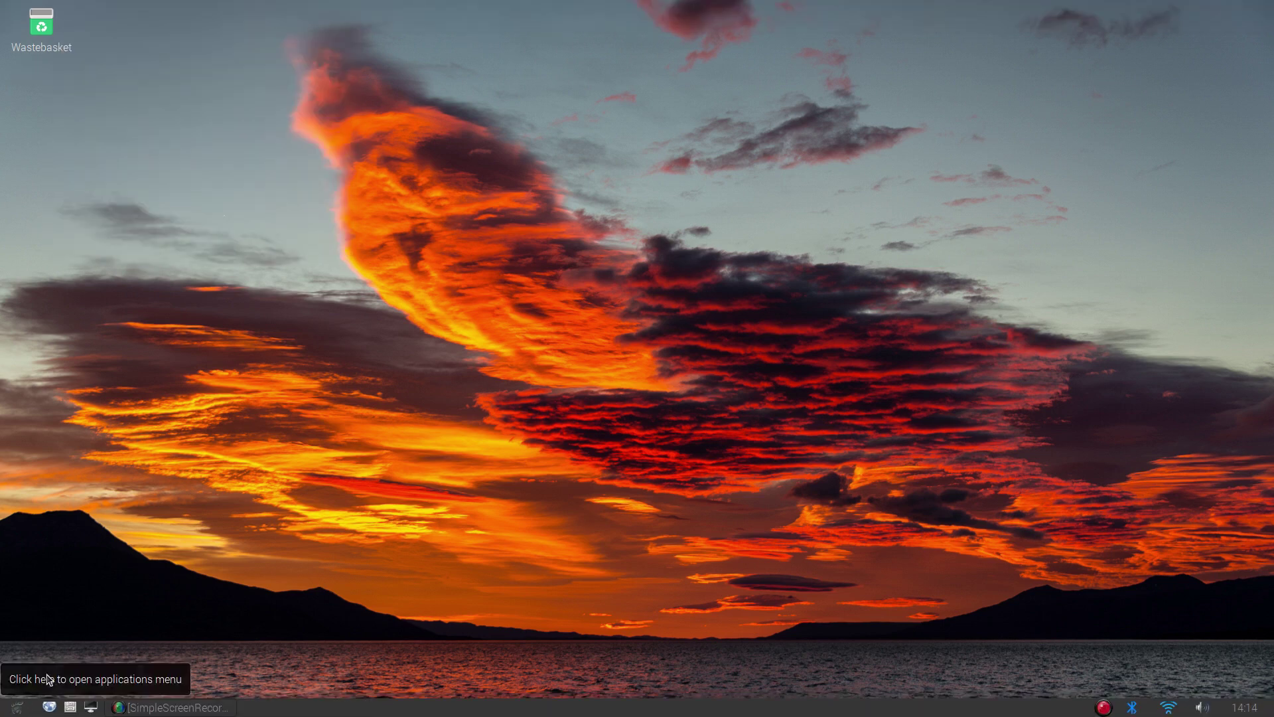
pyautogui.rightClick(456, 359)
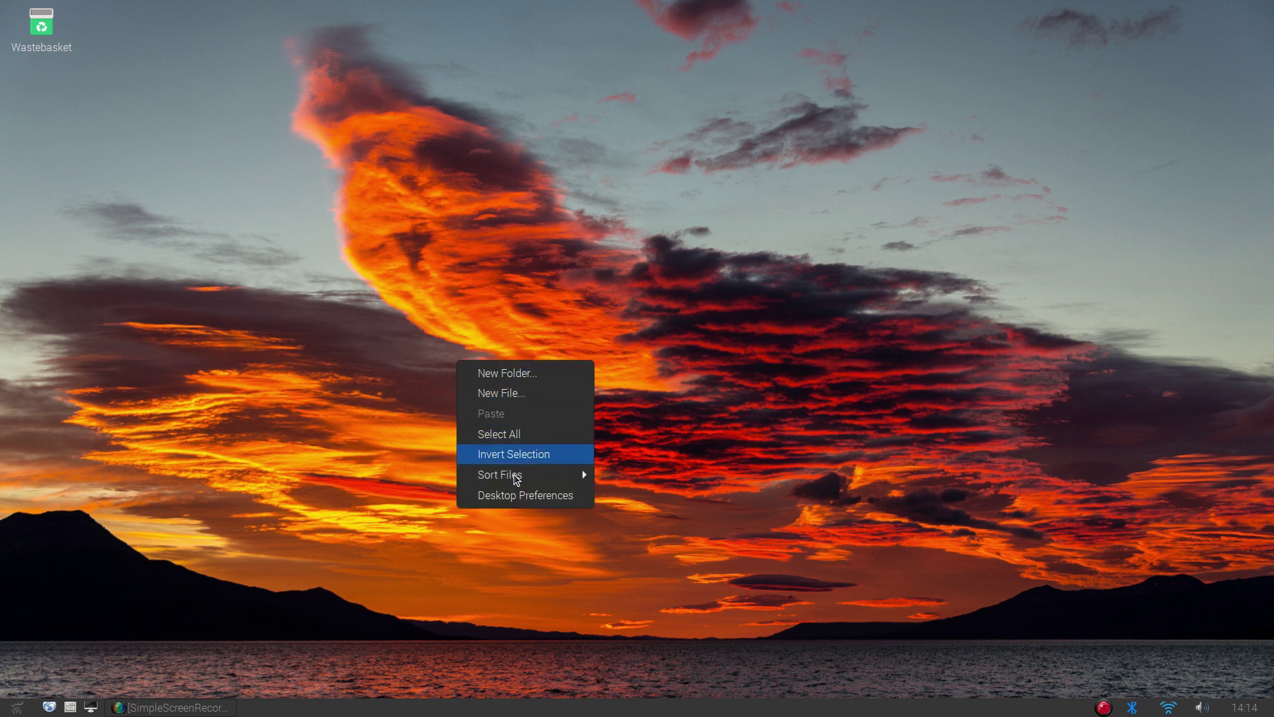
pyautogui.click(515, 496)
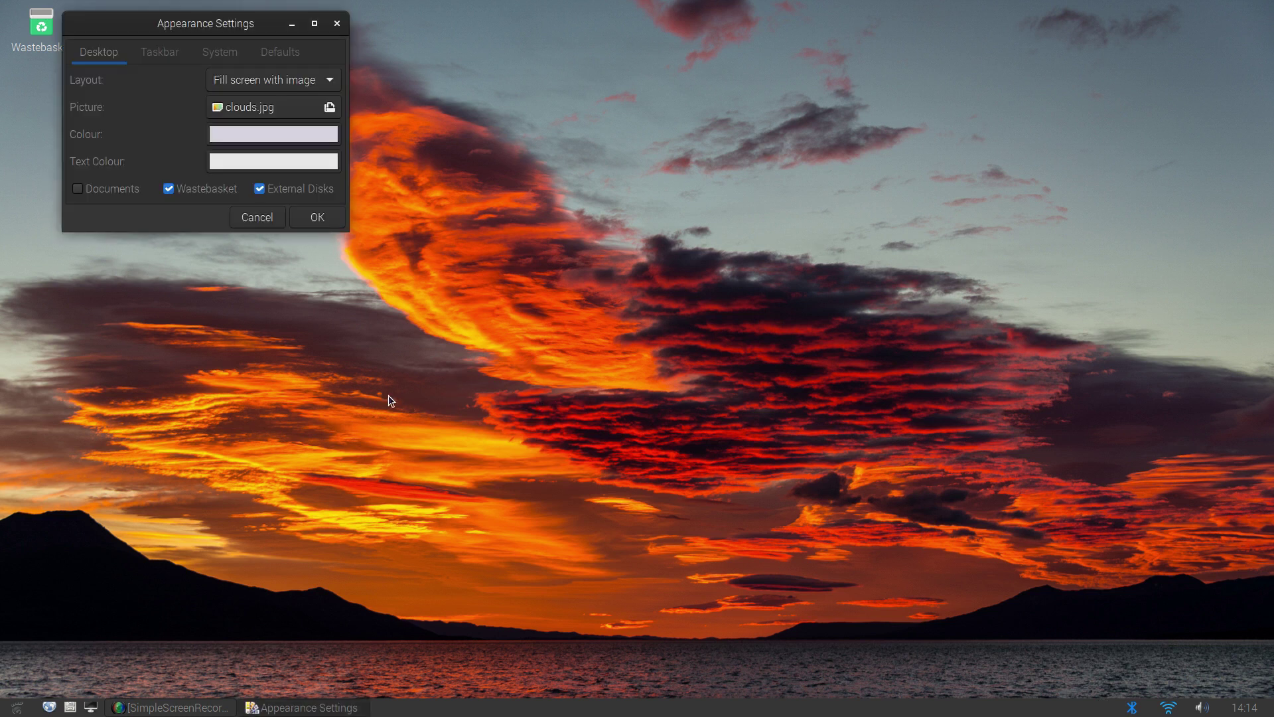
pyautogui.click(325, 100)
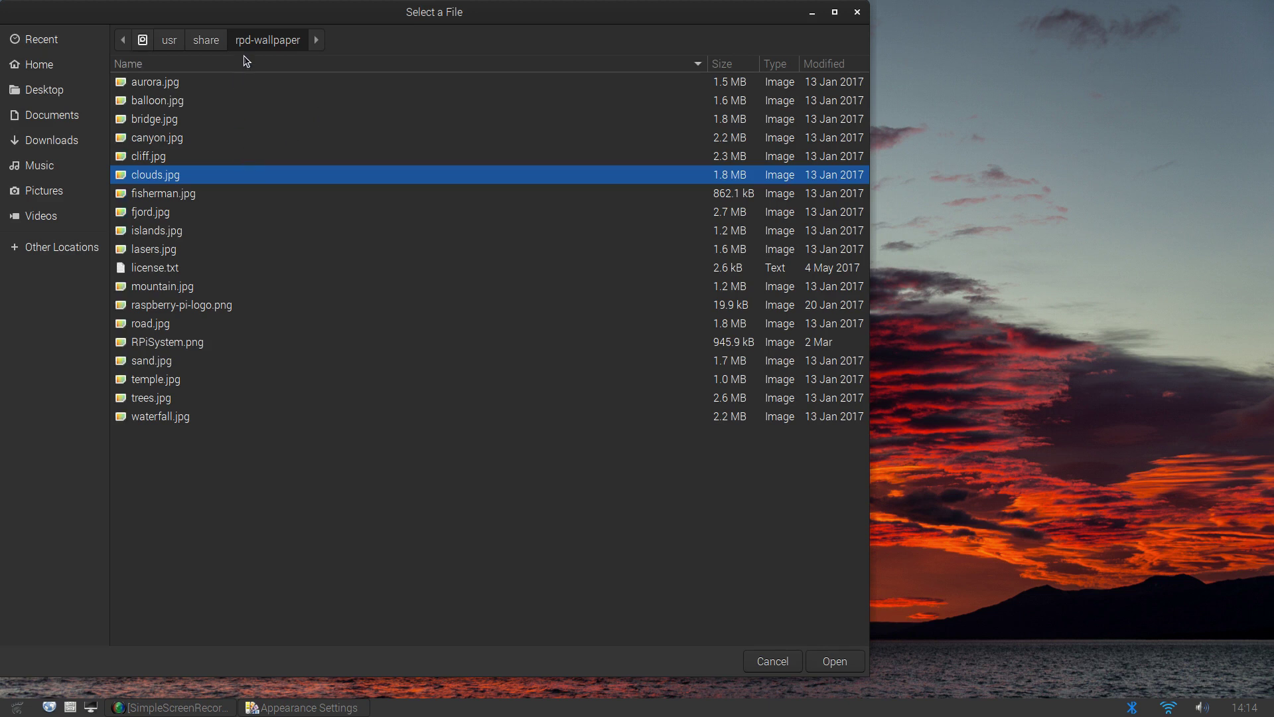
pyautogui.click(166, 292)
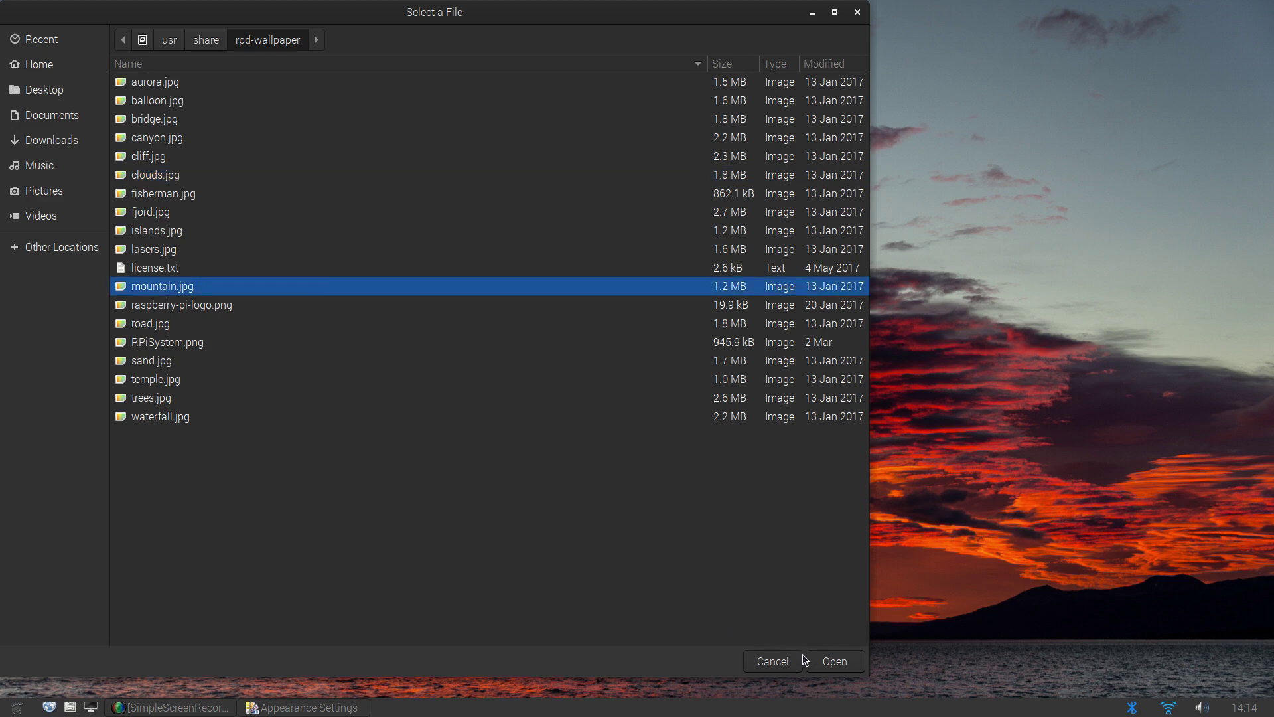
pyautogui.click(829, 663)
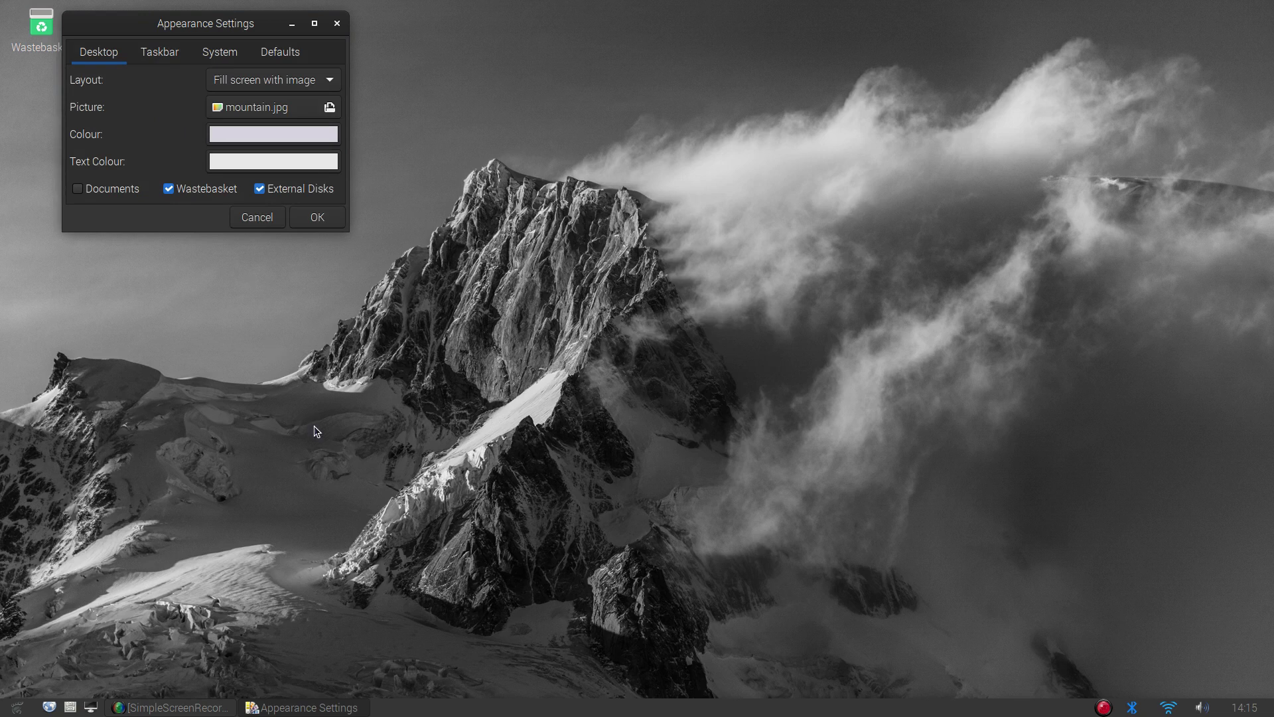
# Reopen the wallpaper picture chooser, then close the Appearance Settings window
pyautogui.click(287, 110)
pyautogui.click(337, 23)
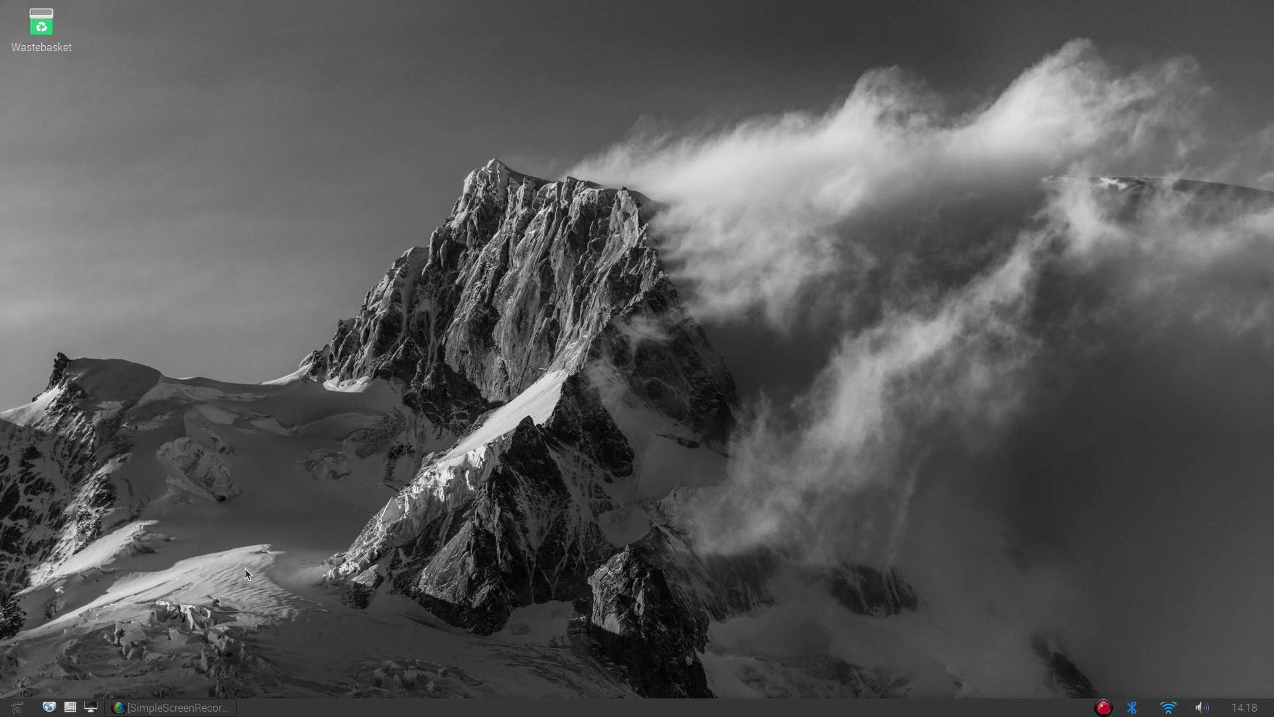
# In a new terminal, install gtk2-engines-murrine and gtk2-engines-pixbuf with sudo apt, confirming with y
pyautogui.hotkey('ctrl', 'alt', 't')
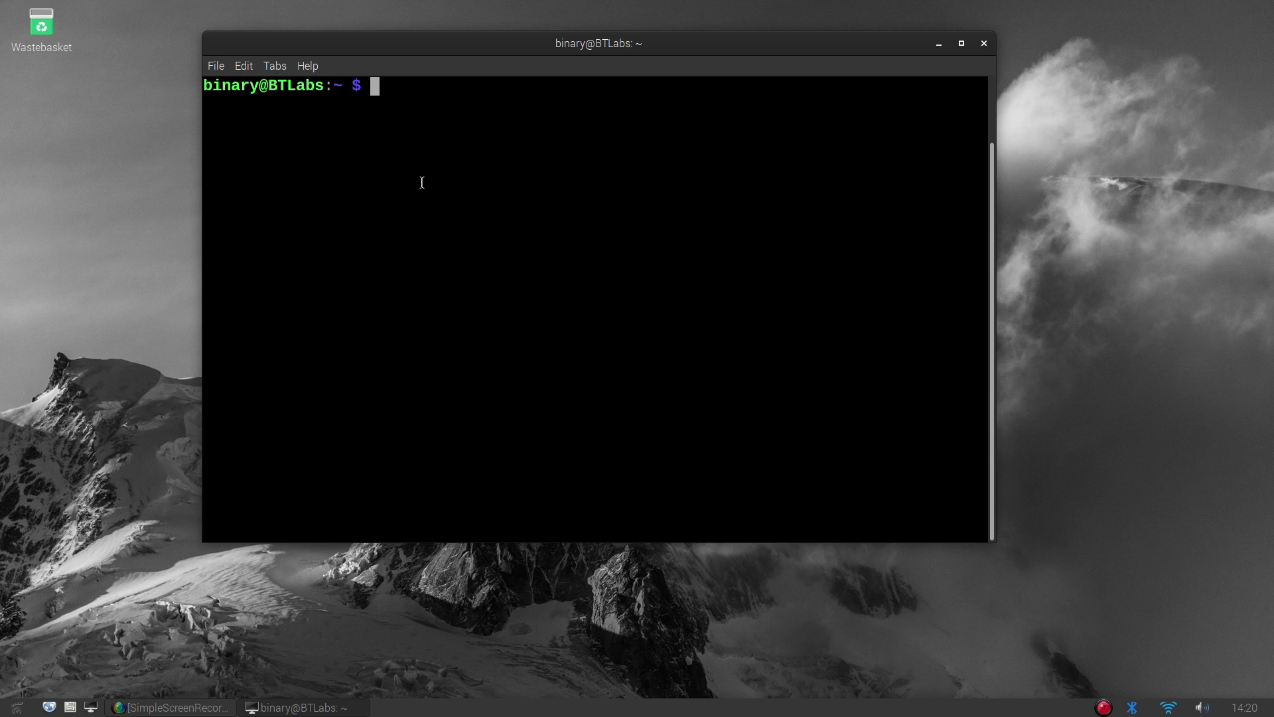
pyautogui.write('s')
pyautogui.press('BackSpace')
pyautogui.write('sudo apt install')
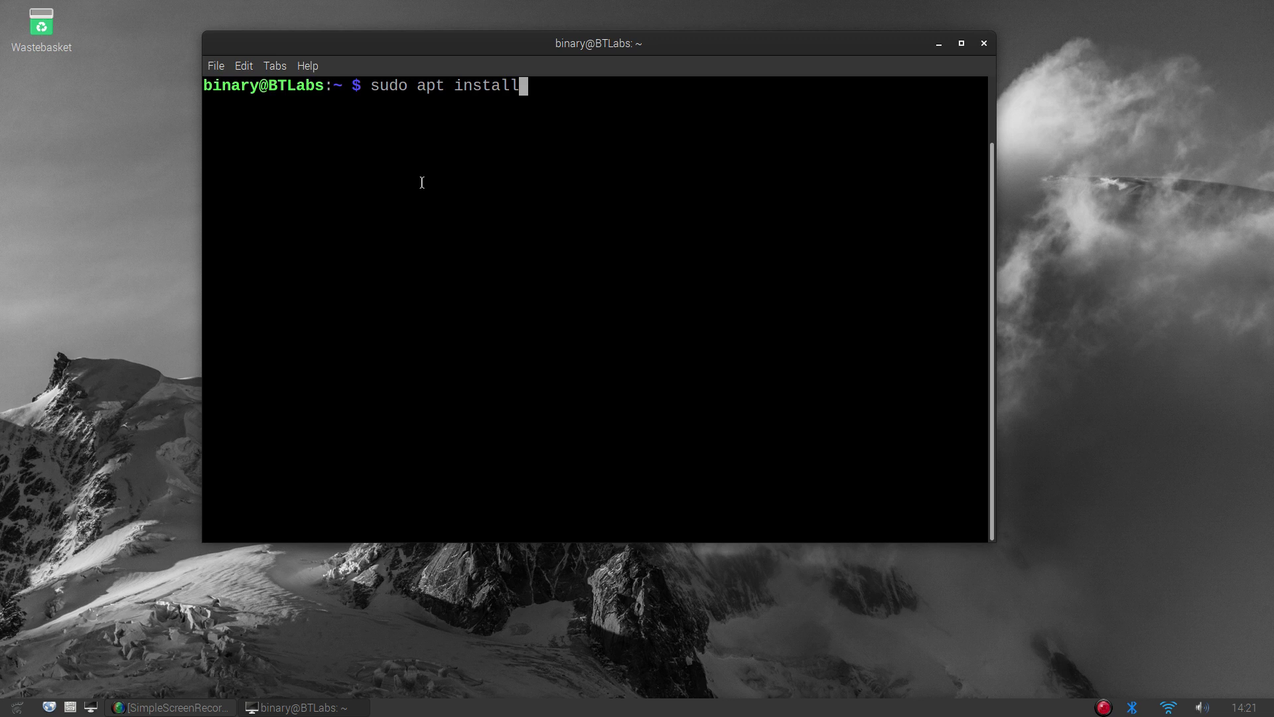
pyautogui.write('gtk2-engines-murrine gtk2-engines-pixbuf')
pyautogui.press('Return')
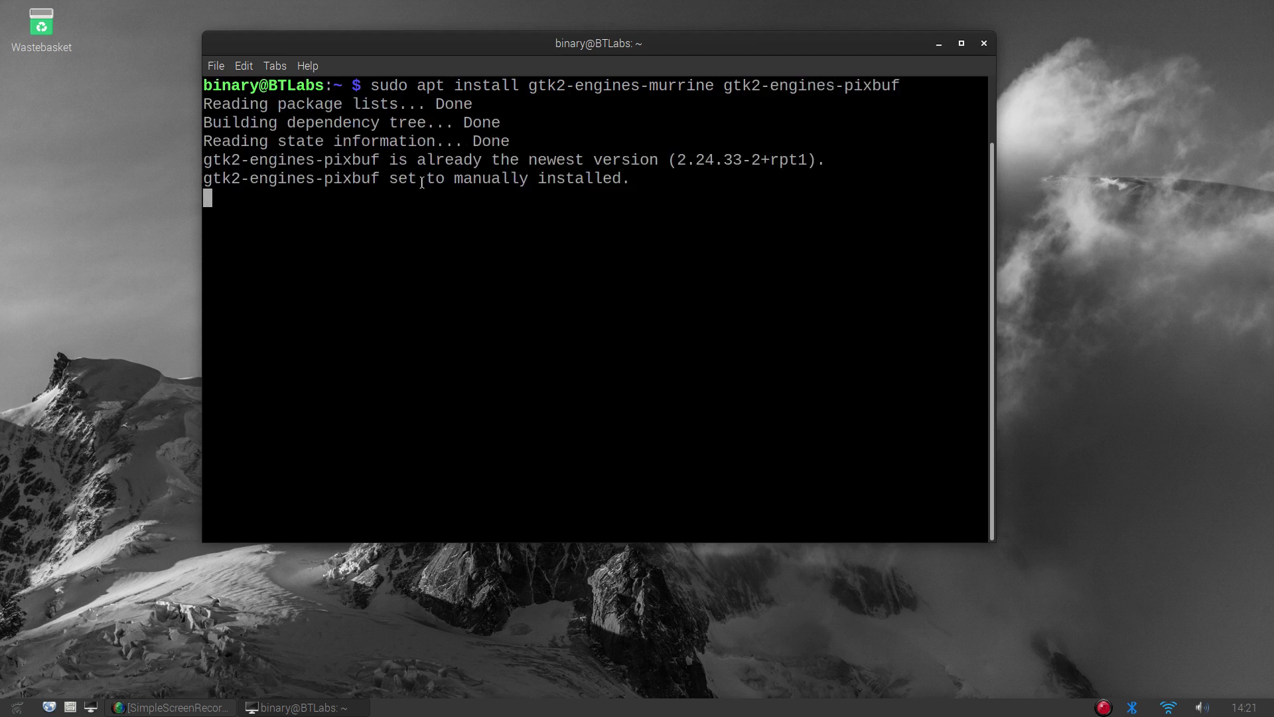
pyautogui.write('y')
pyautogui.press('Return')
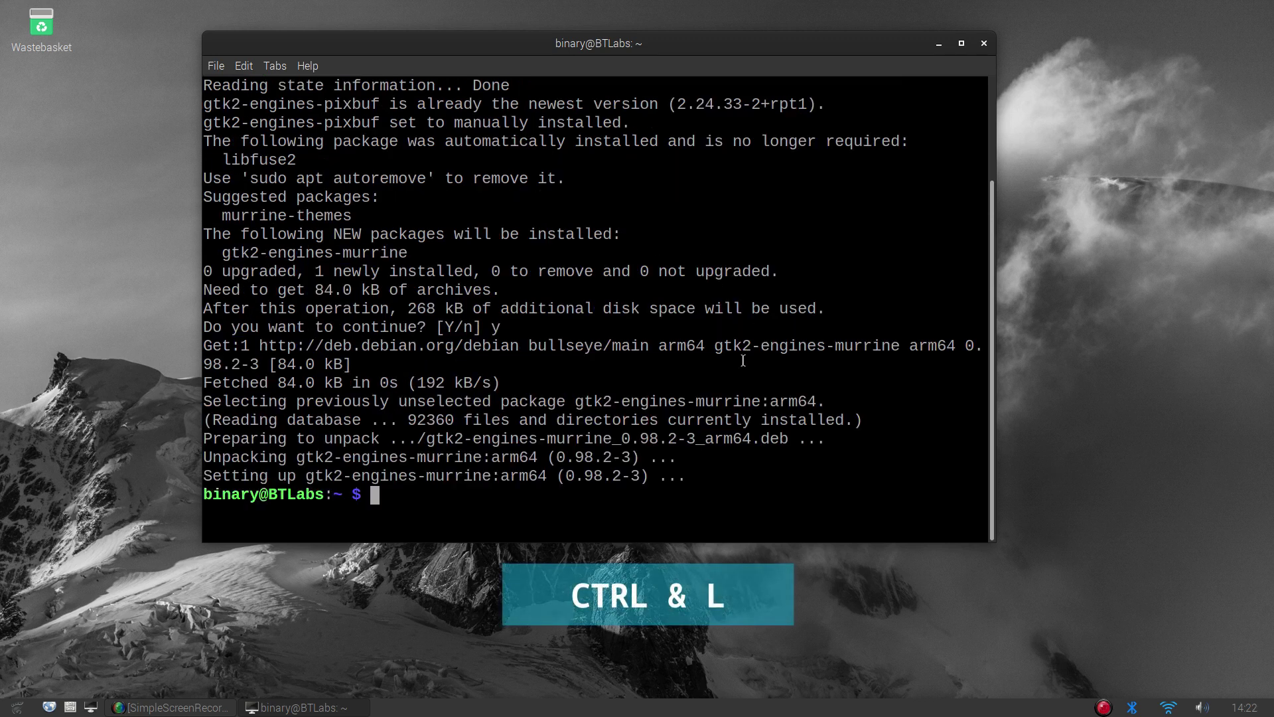
# Clear the terminal, run a few nonsense test commands, then clear it again
pyautogui.hotkey('ctrl', 'l')
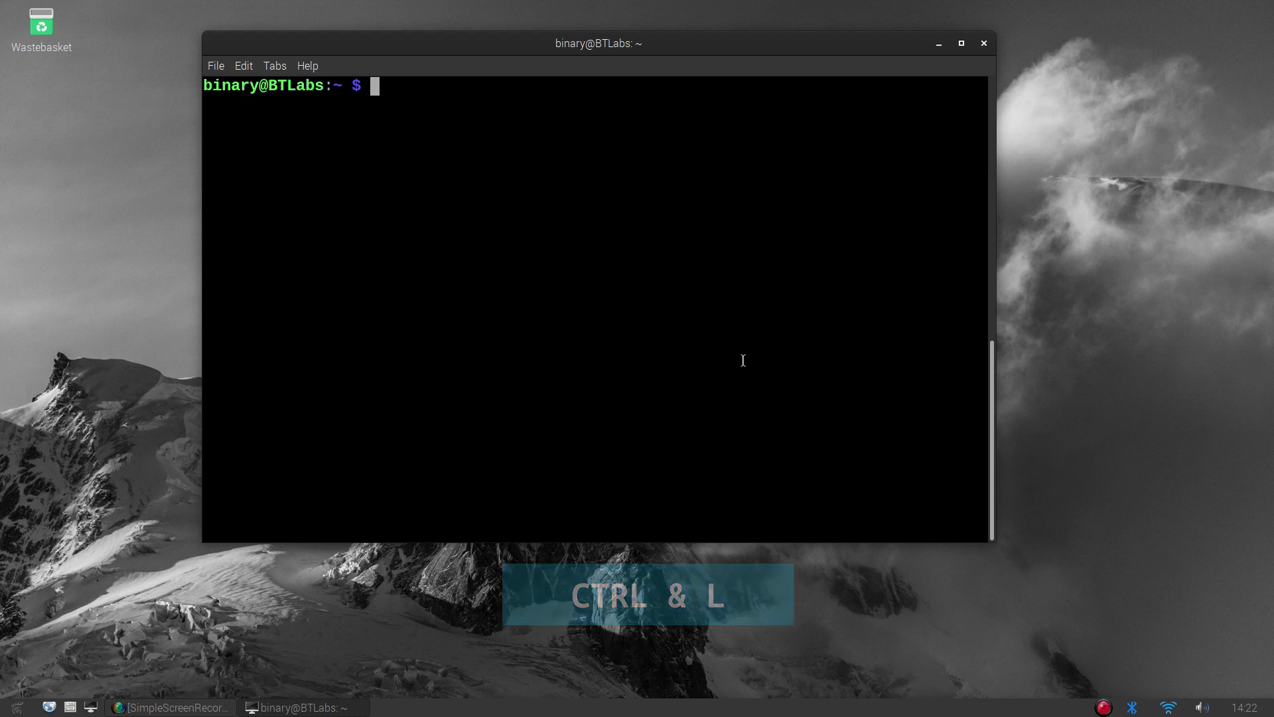
pyautogui.write('askdlasd')
pyautogui.press('Return')
pyautogui.write('aksdjflkjasd')
pyautogui.press('Return')
pyautogui.write('lakjsdlkjasd')
pyautogui.press('Return')
pyautogui.hotkey('ctrl', 'l')
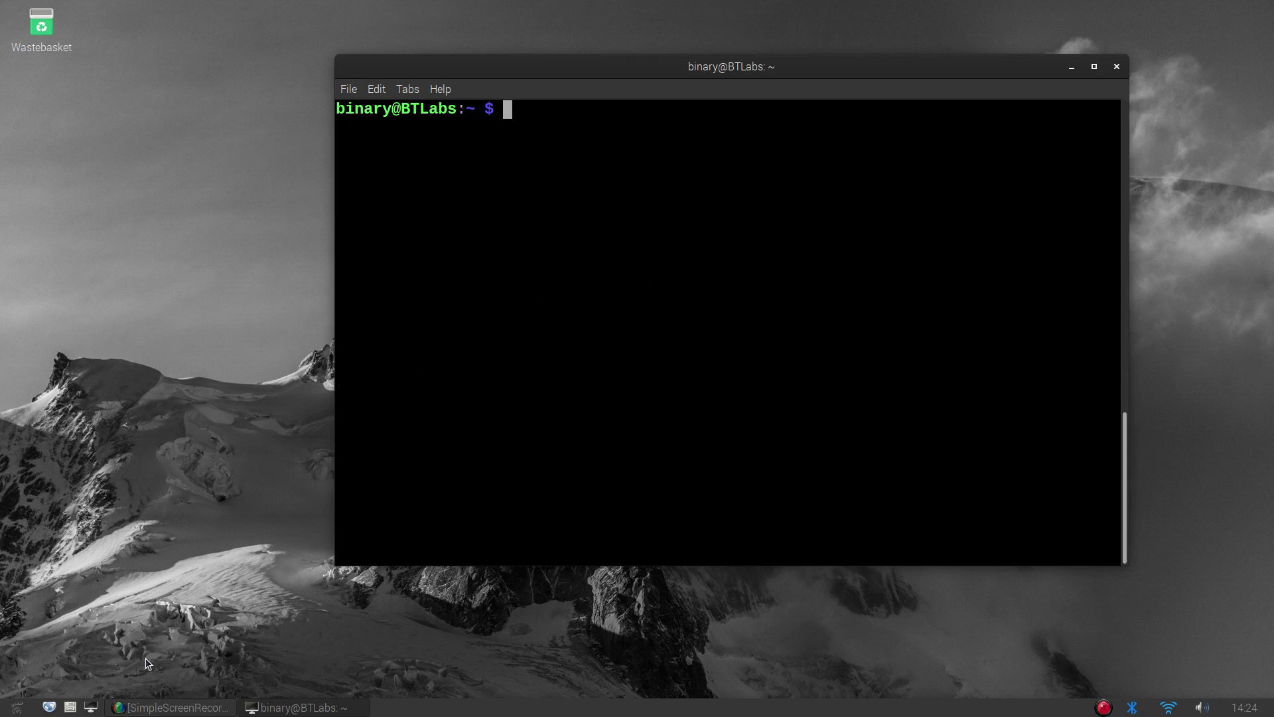
# Open Chromium and search Gnome-look.org for 'gtk2 themes'
pyautogui.click(52, 707)
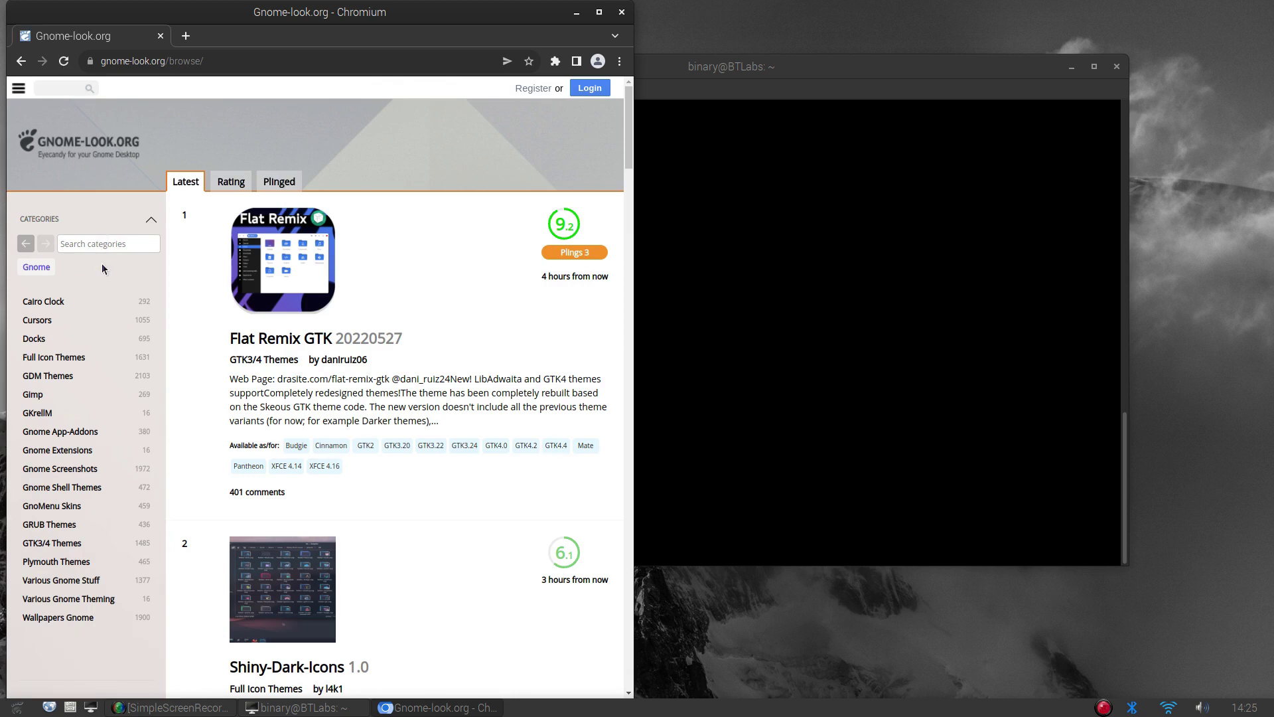
pyautogui.click(110, 243)
pyautogui.write('gtk2')
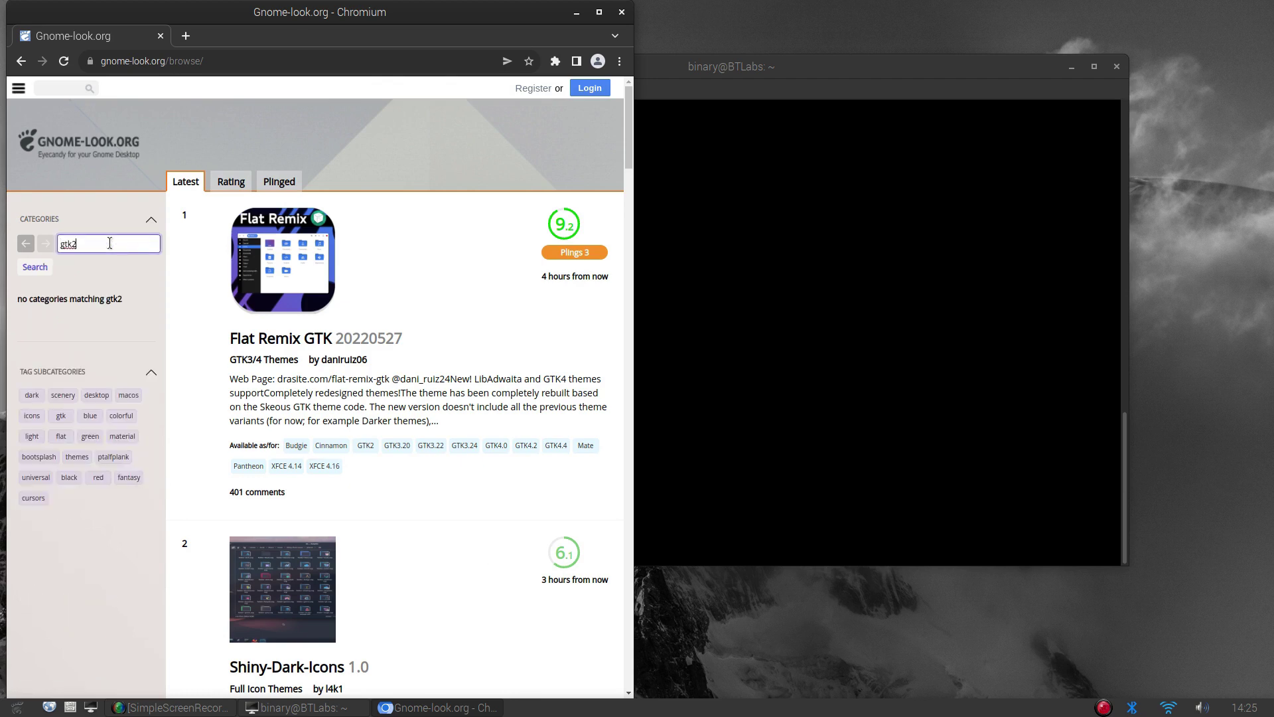
pyautogui.press('BackSpace')
pyautogui.press('BackSpace')
pyautogui.press('BackSpace')
pyautogui.press('BackSpace')
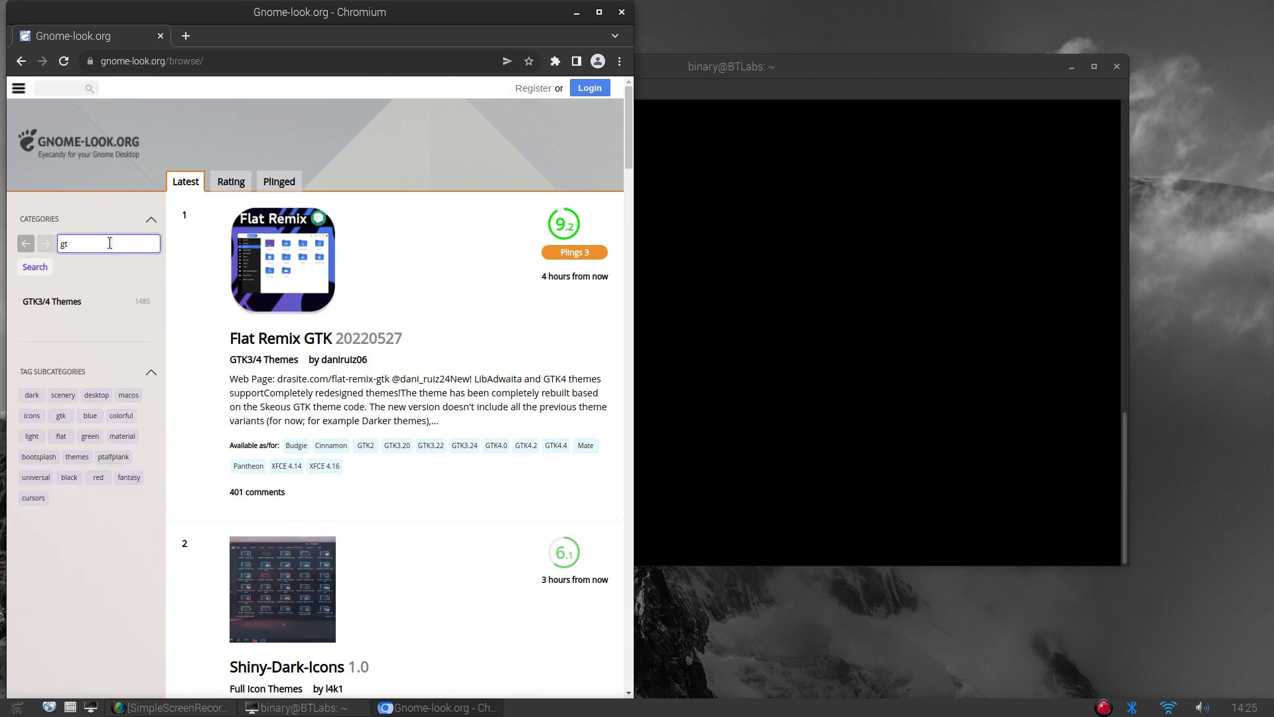
pyautogui.click(61, 86)
pyautogui.write('gtk2')
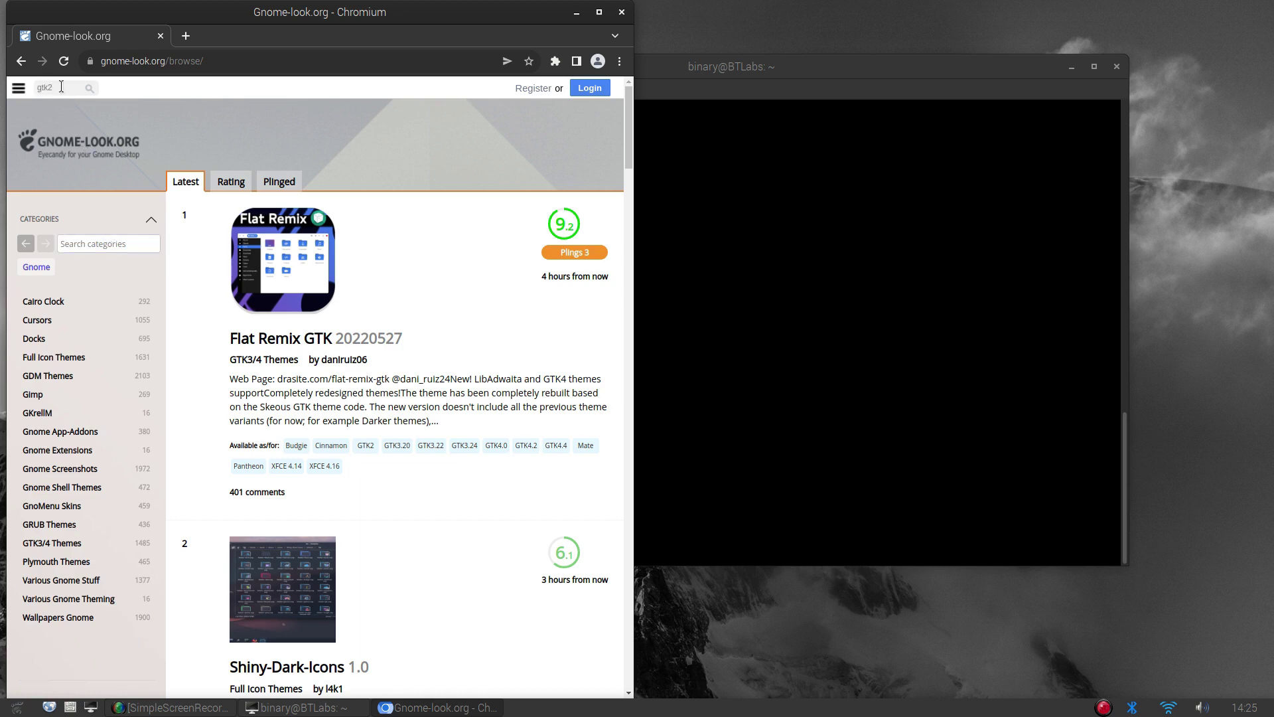
pyautogui.write(' themes')
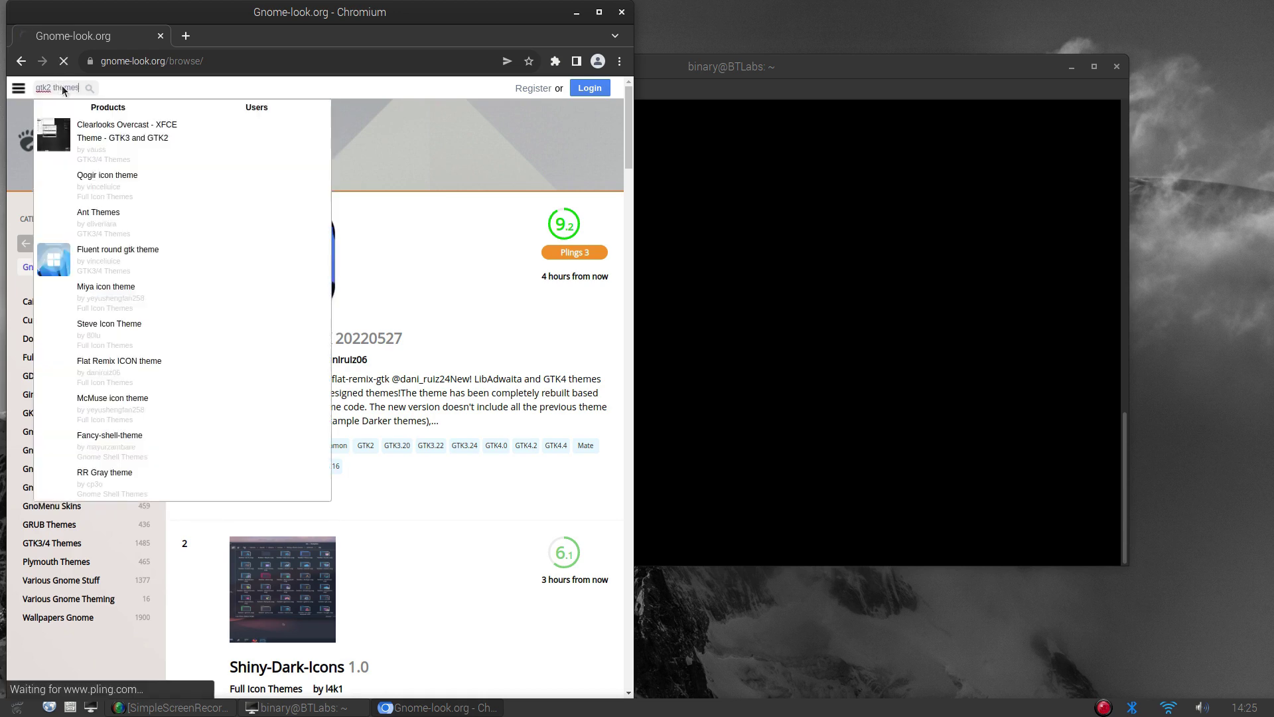
pyautogui.press('Return')
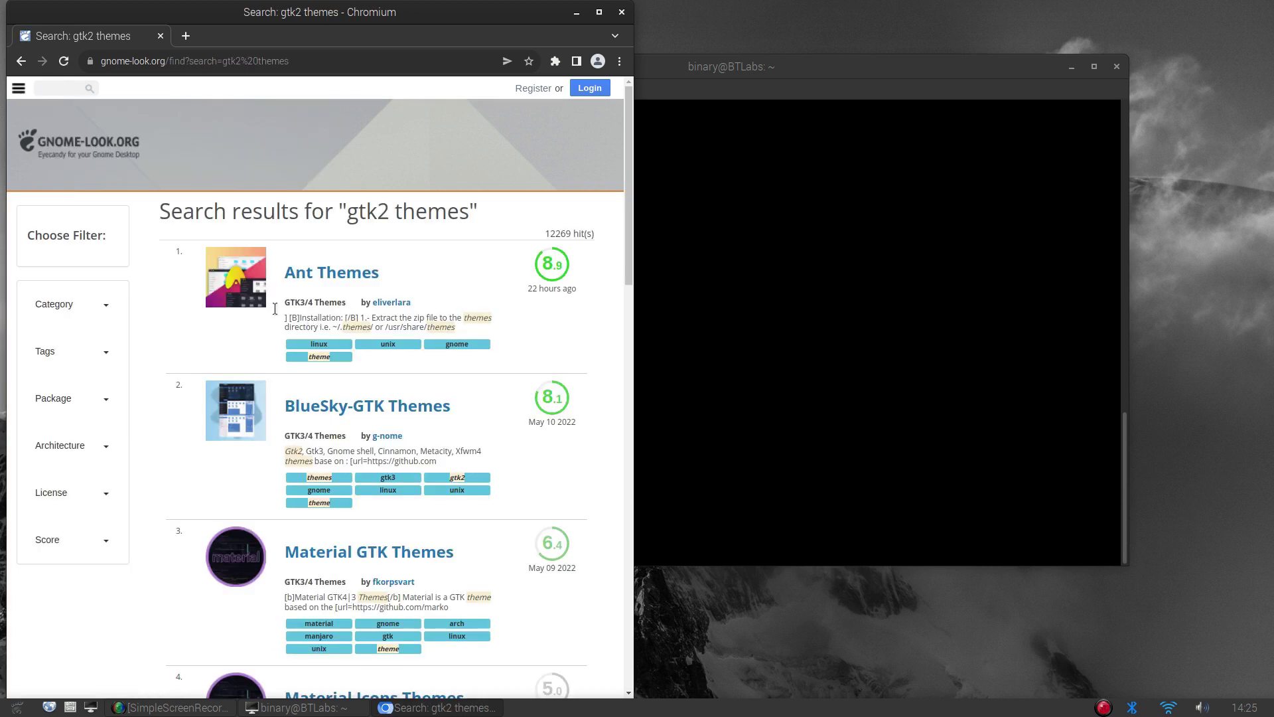
pyautogui.scroll(-15, 177, 341)
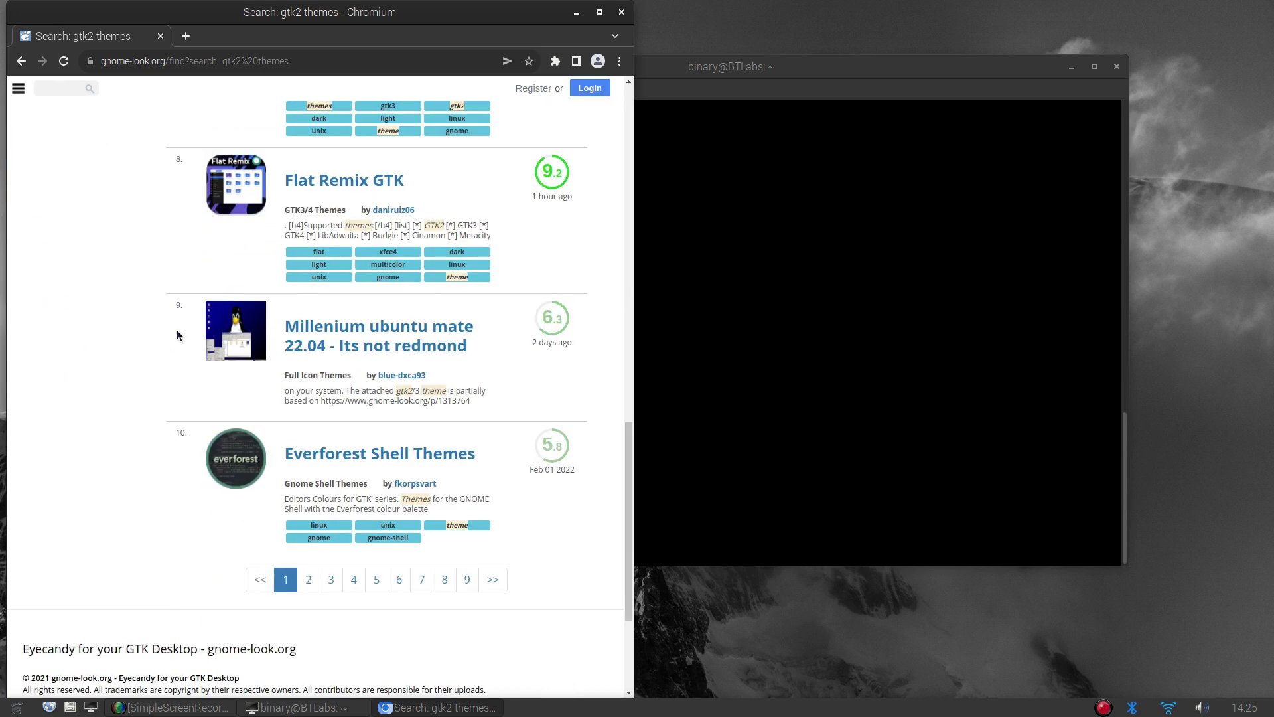
# Search the site for 'Dark-Olympic' and open the Dark-Olympic theme page
pyautogui.click(64, 91)
pyautogui.write('Dark-')
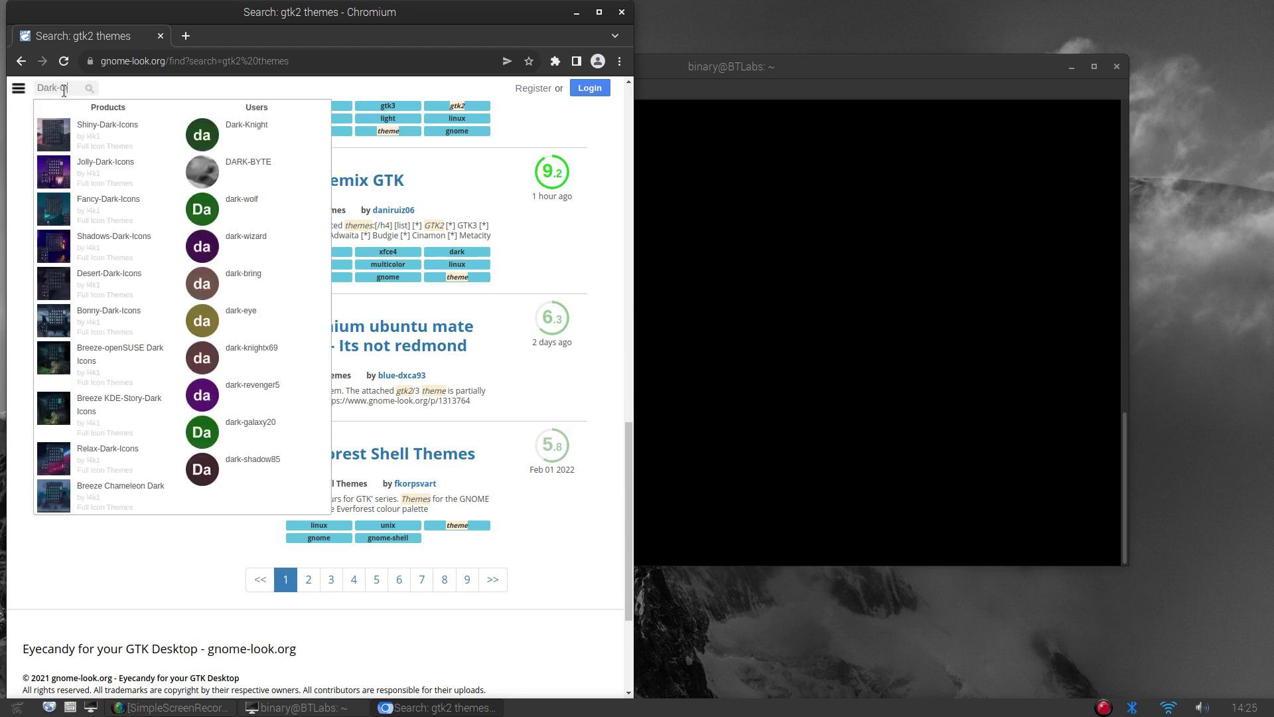
pyautogui.write('Olympic')
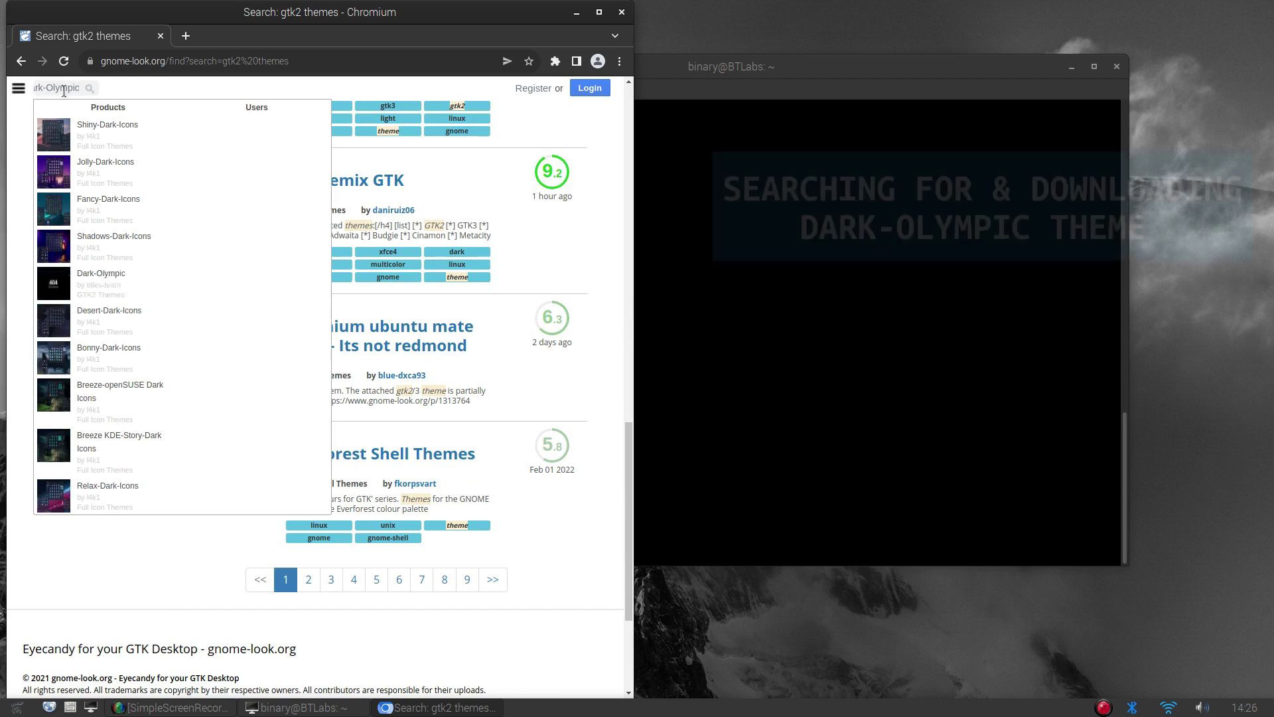
pyautogui.press('Return')
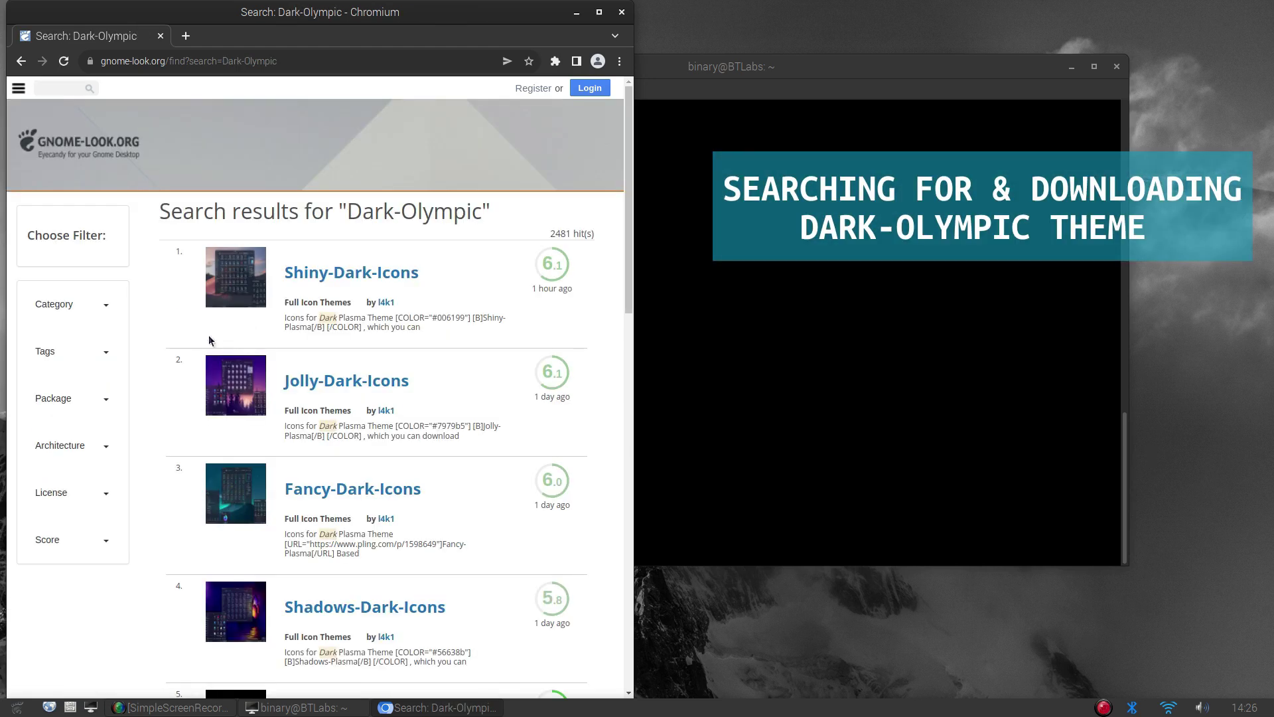
pyautogui.scroll(-8, 208, 339)
pyautogui.click(358, 470)
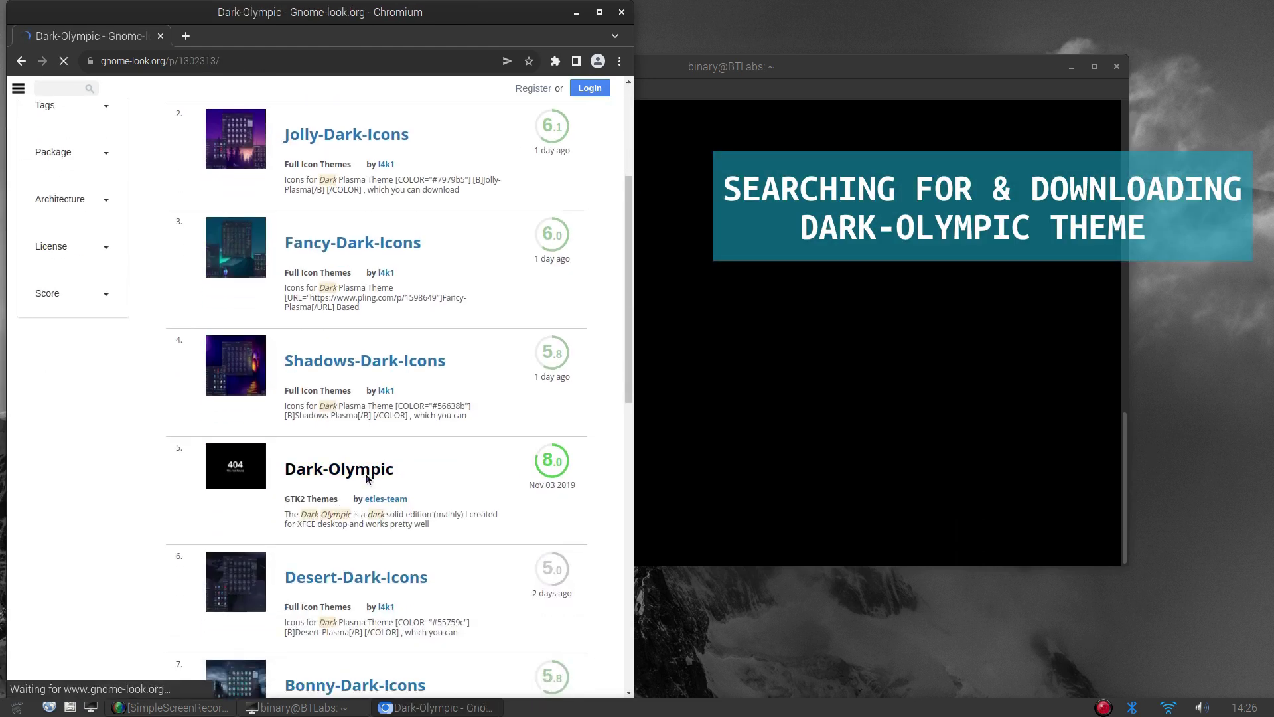
# Download Dark-Olympic.tar.xz from the Files tab and minimize the browser
pyautogui.scroll(-4, 292, 418)
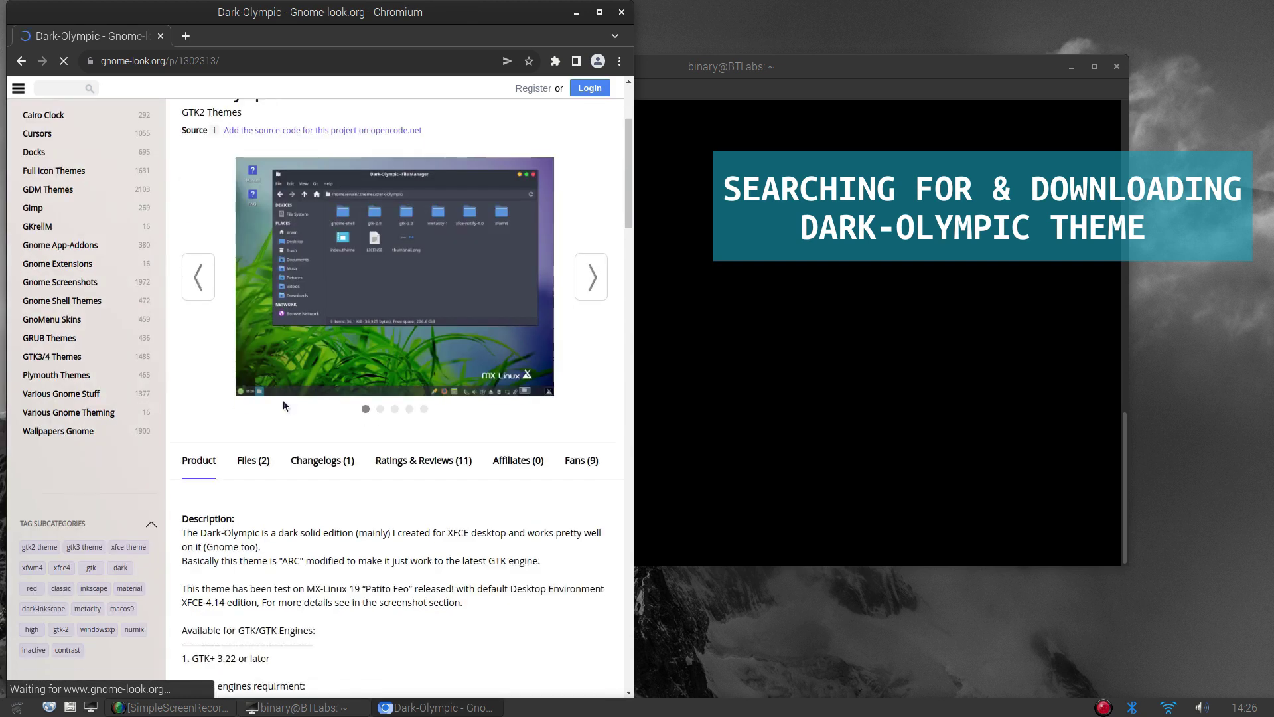
pyautogui.click(253, 442)
pyautogui.scroll(-4, 365, 444)
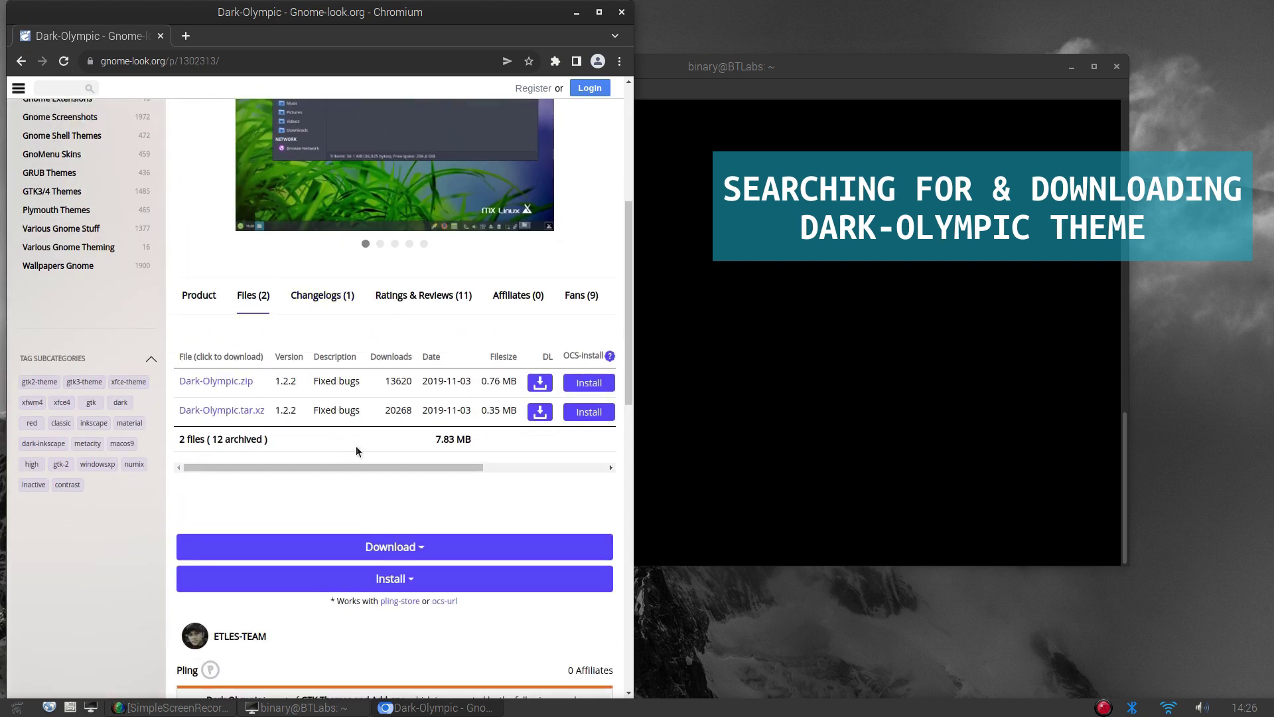
pyautogui.click(544, 416)
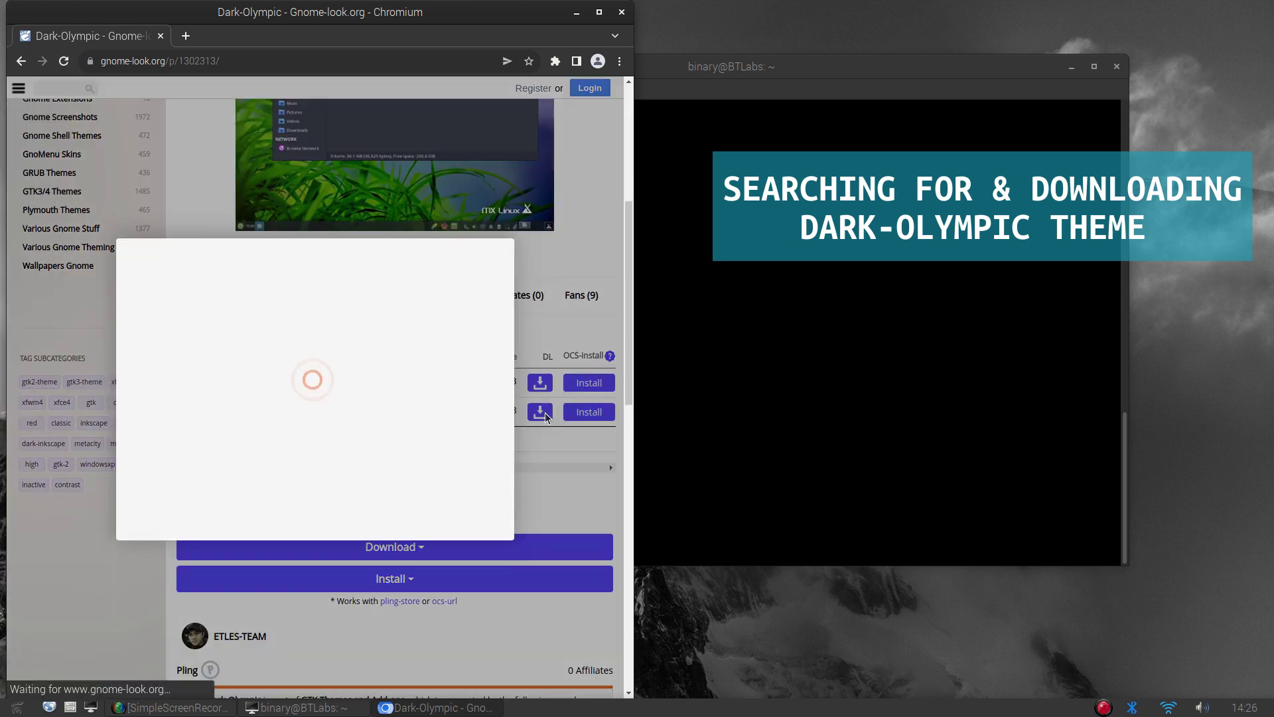
pyautogui.click(312, 360)
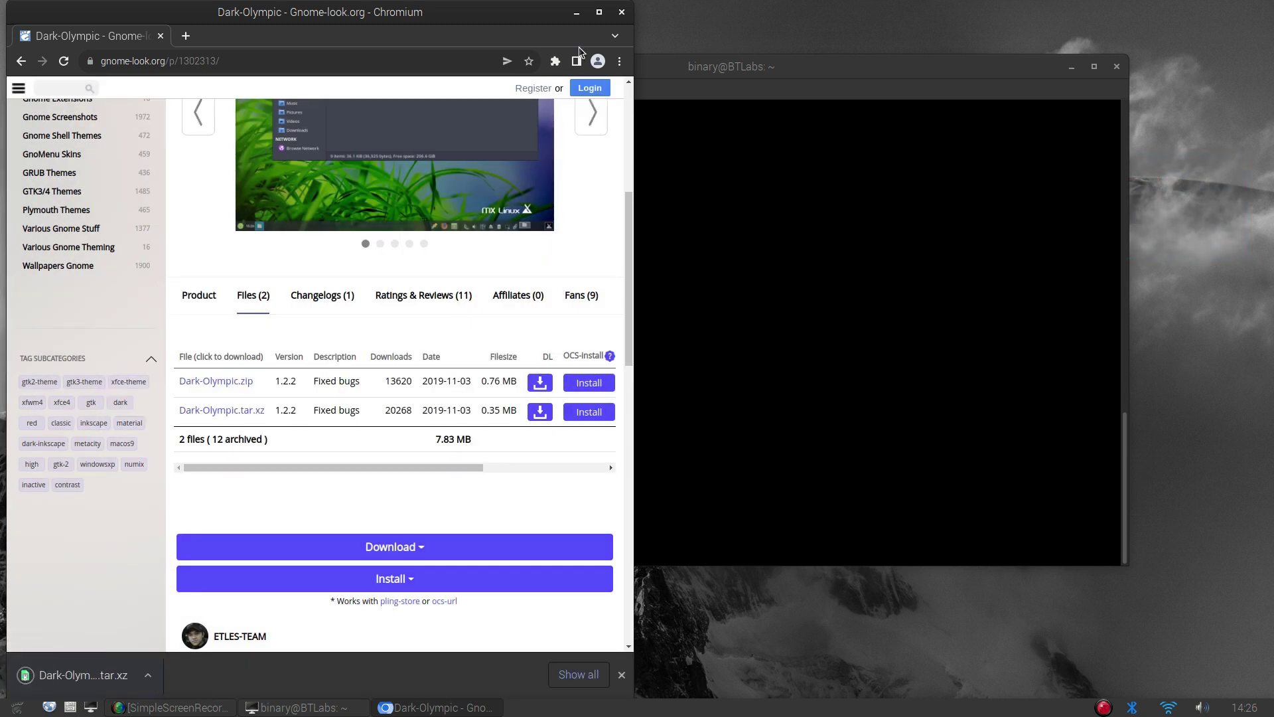
pyautogui.click(577, 13)
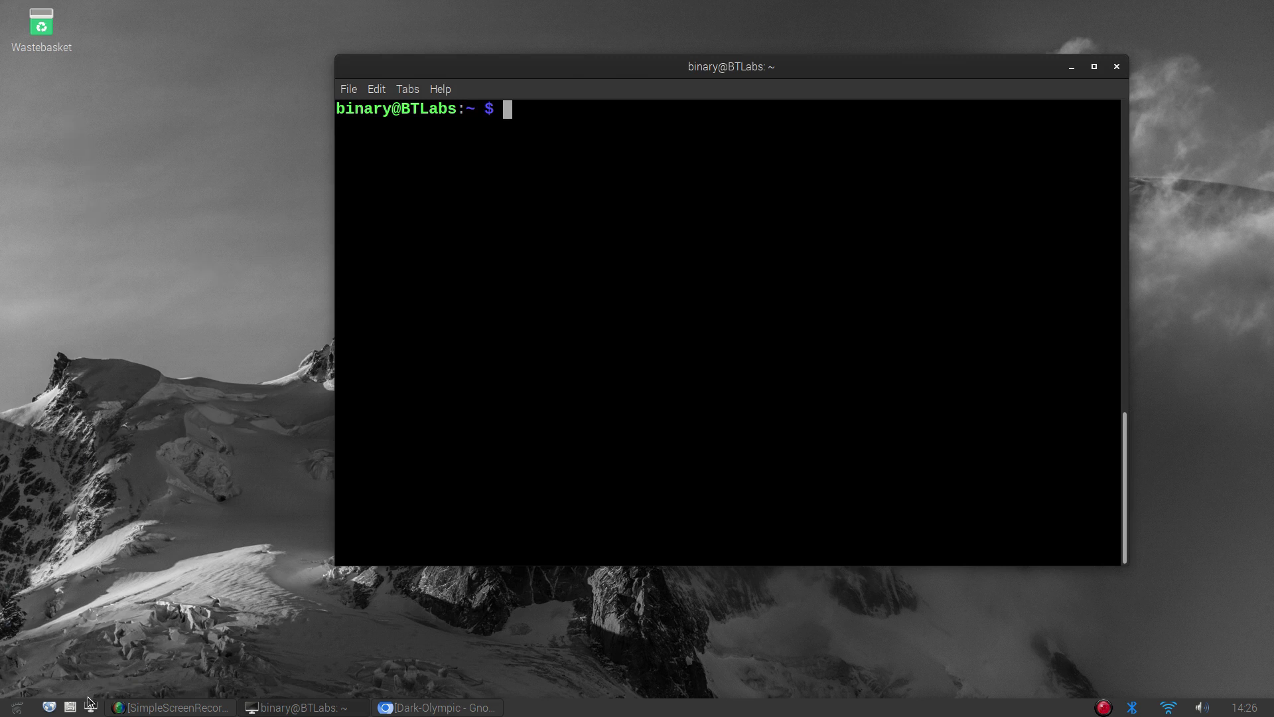
# Extract Dark-Olympic.tar.xz in Downloads with Extract Here and open the resulting Dark-Olympic folder
pyautogui.click(69, 707)
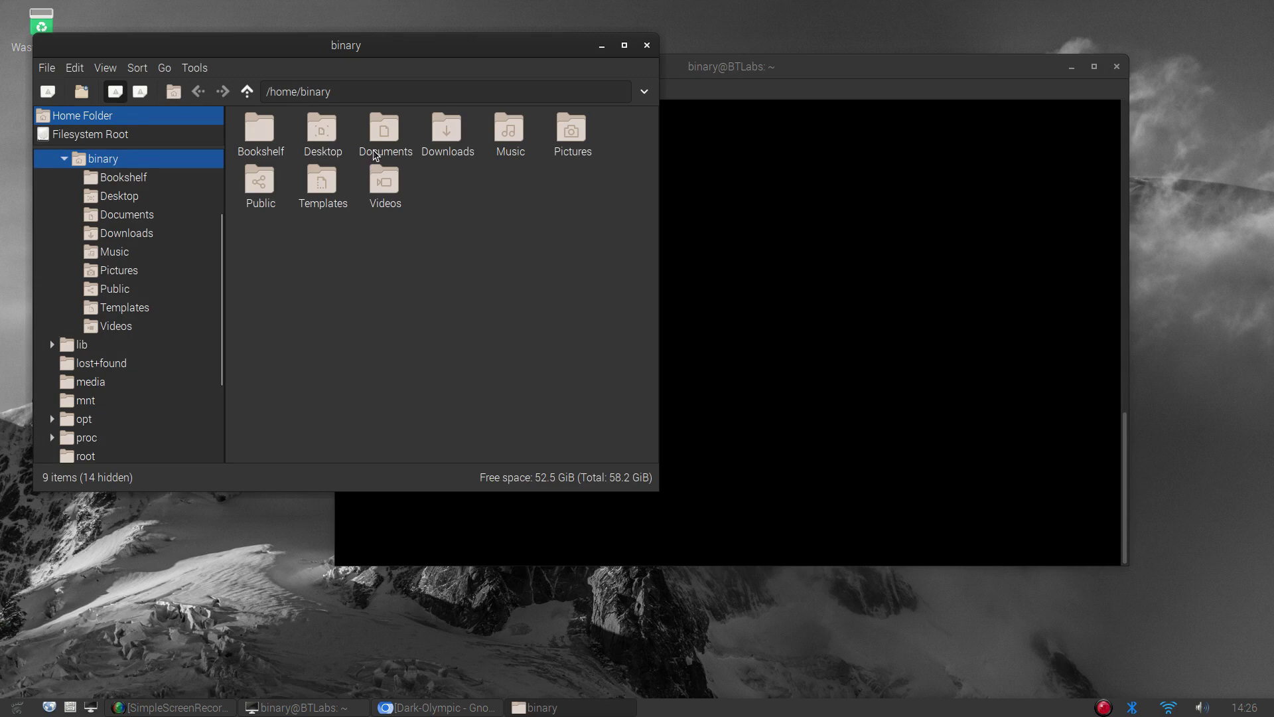
pyautogui.click(445, 138)
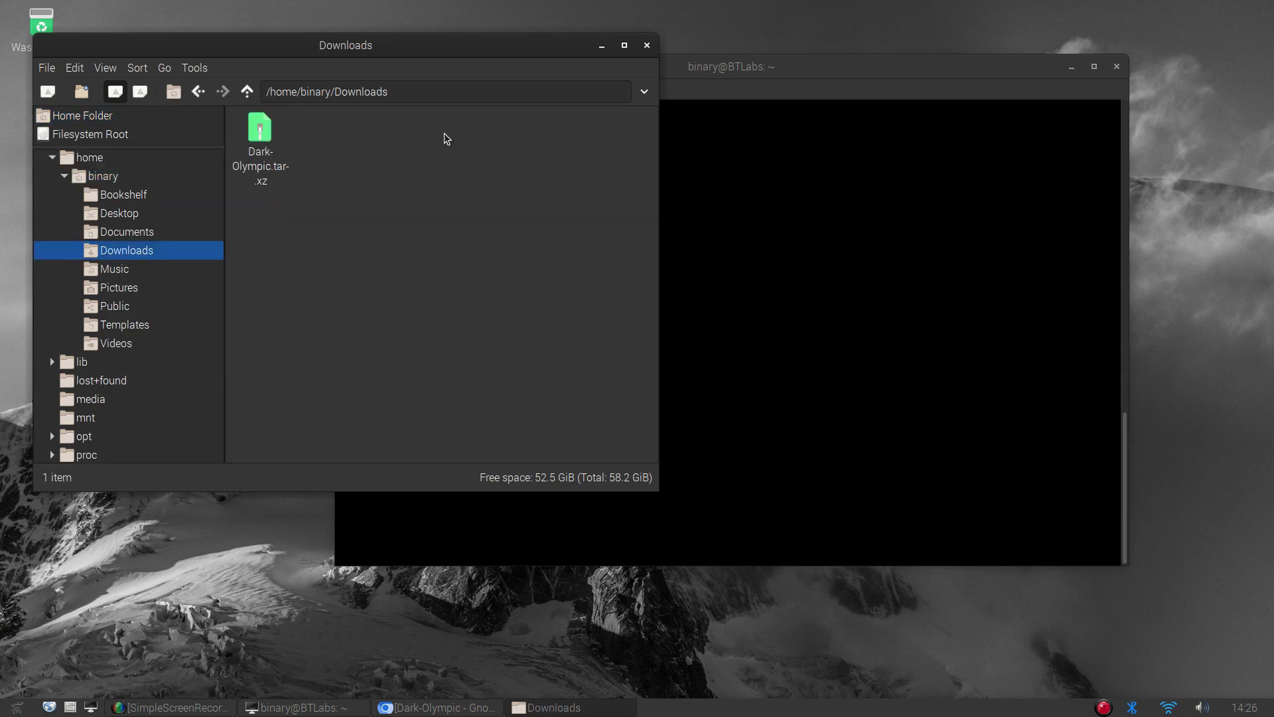
pyautogui.rightClick(268, 150)
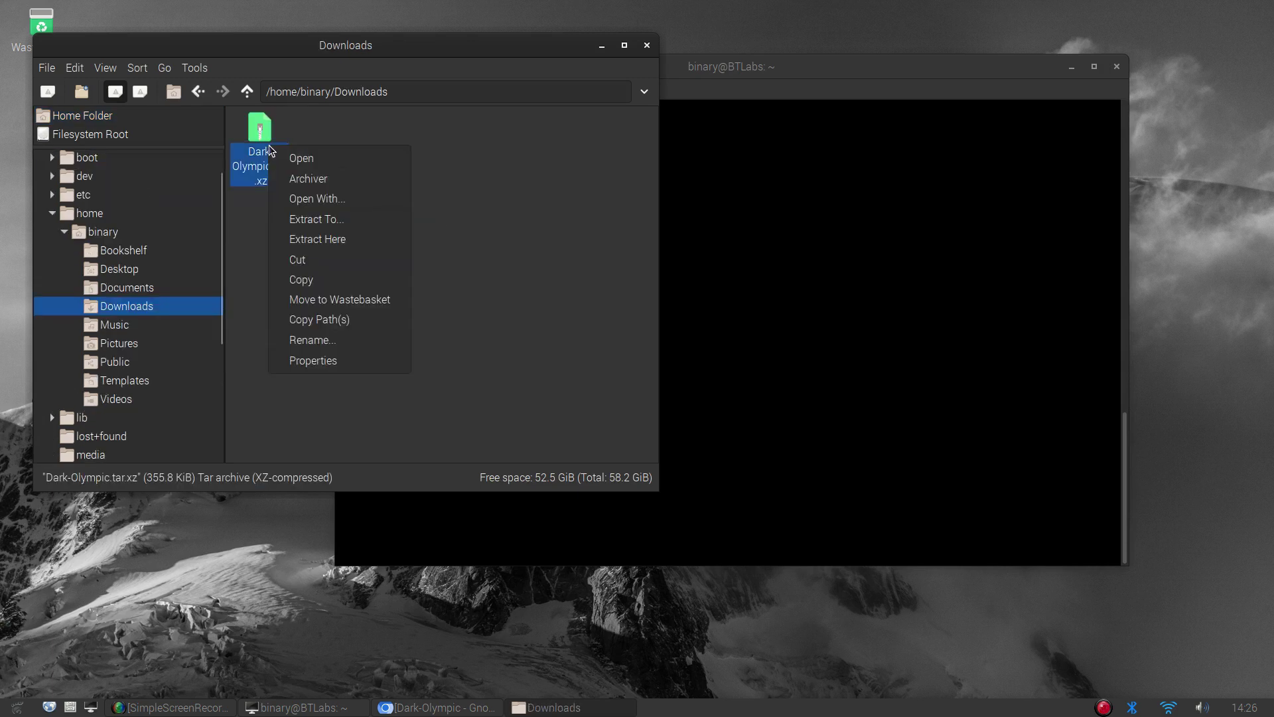
pyautogui.click(320, 240)
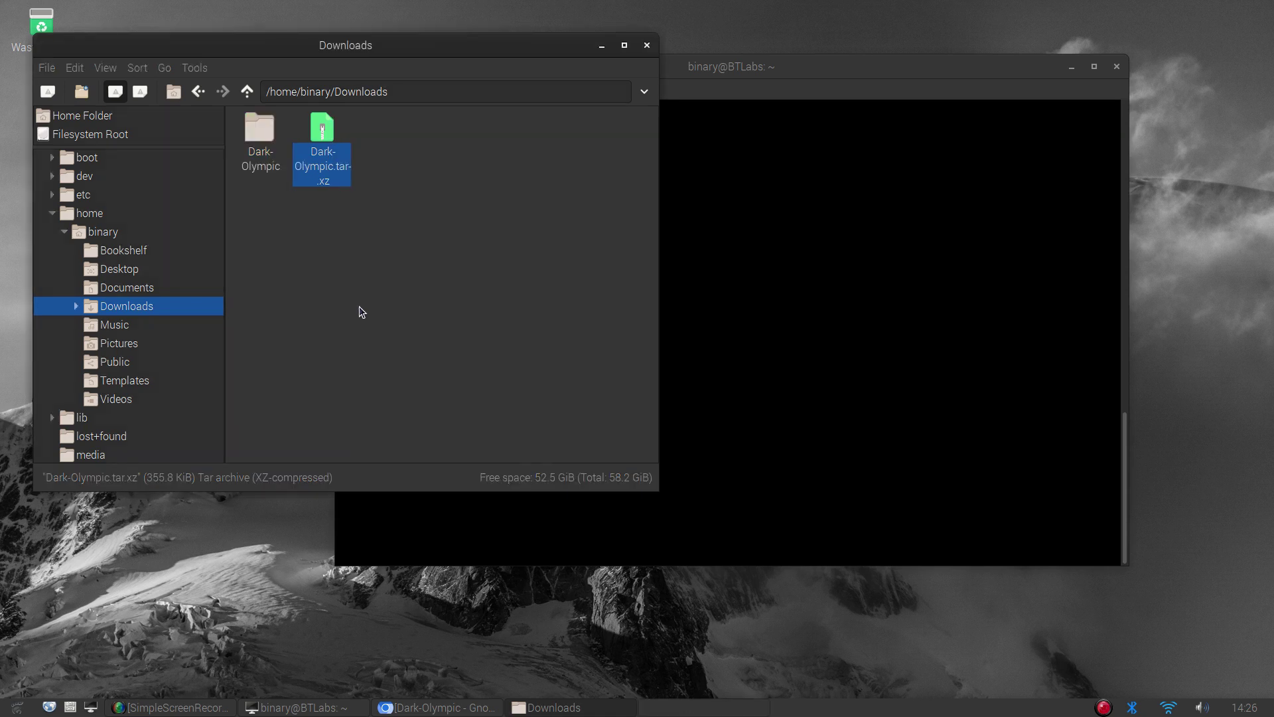
pyautogui.doubleClick(258, 137)
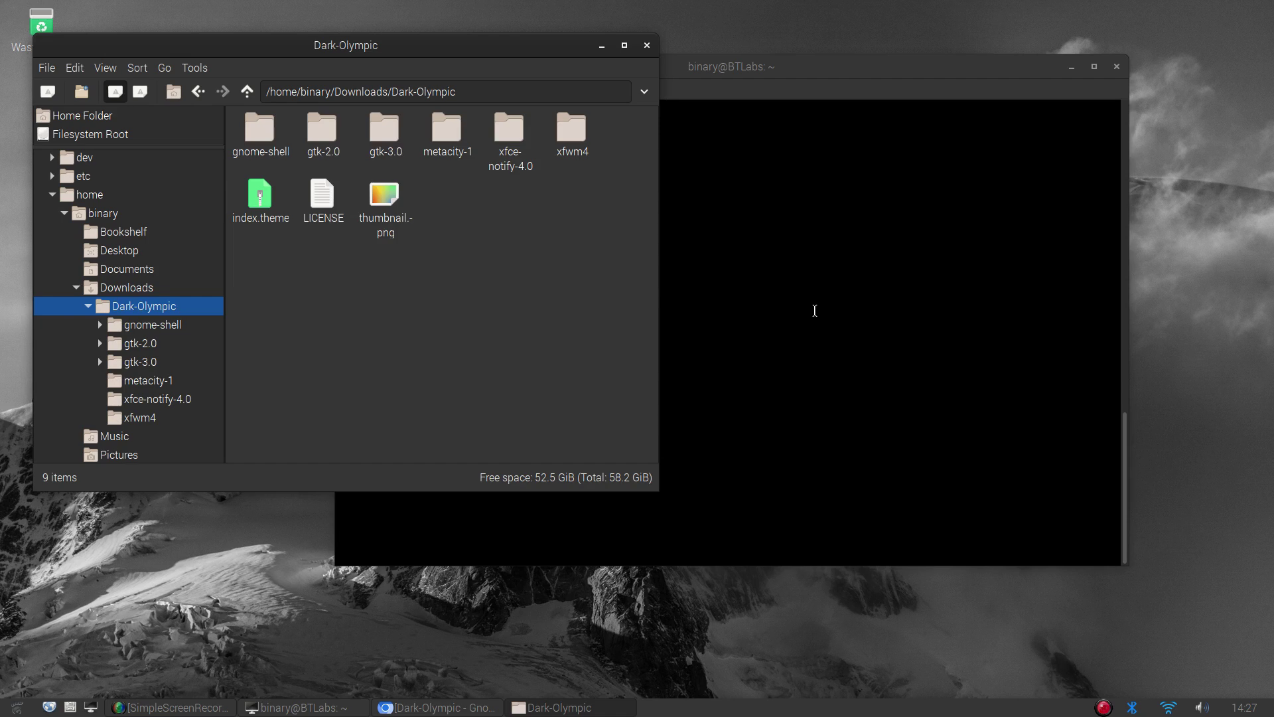
# In the terminal, go to /usr/share/themes, list it, and try mkdir Dark-Olympic
pyautogui.click(815, 310)
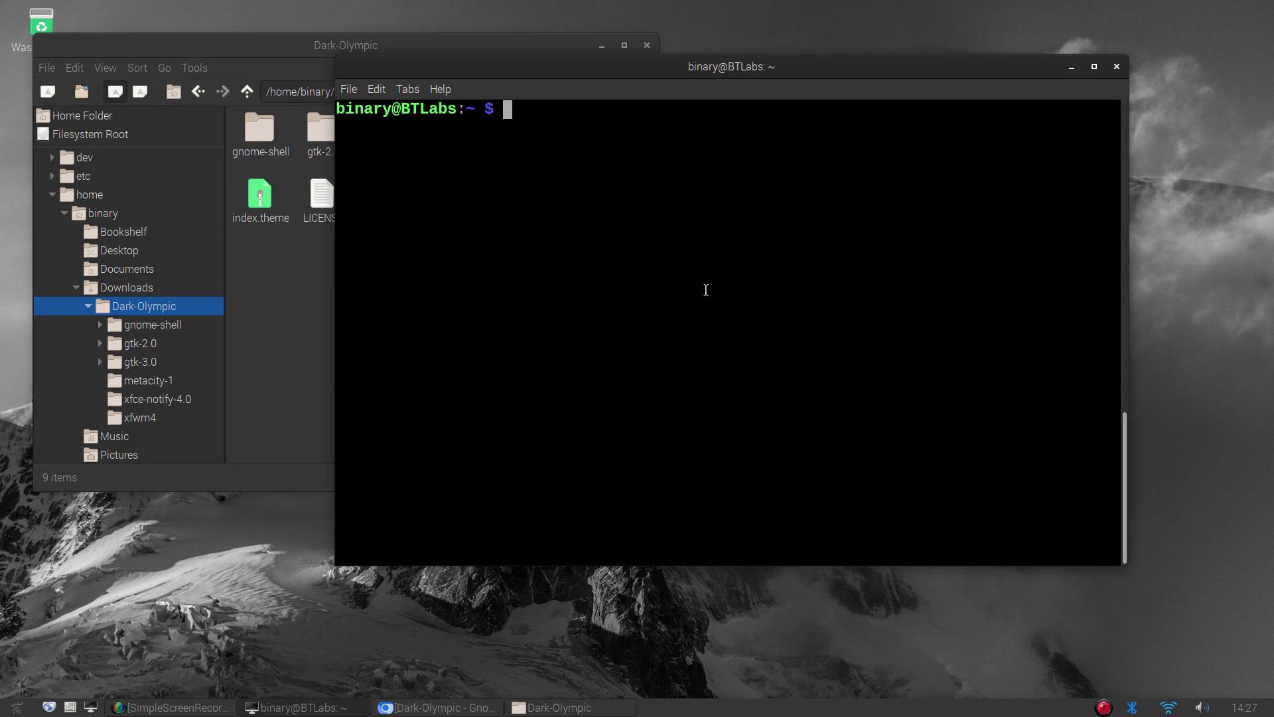
pyautogui.write('cd /usr/share')
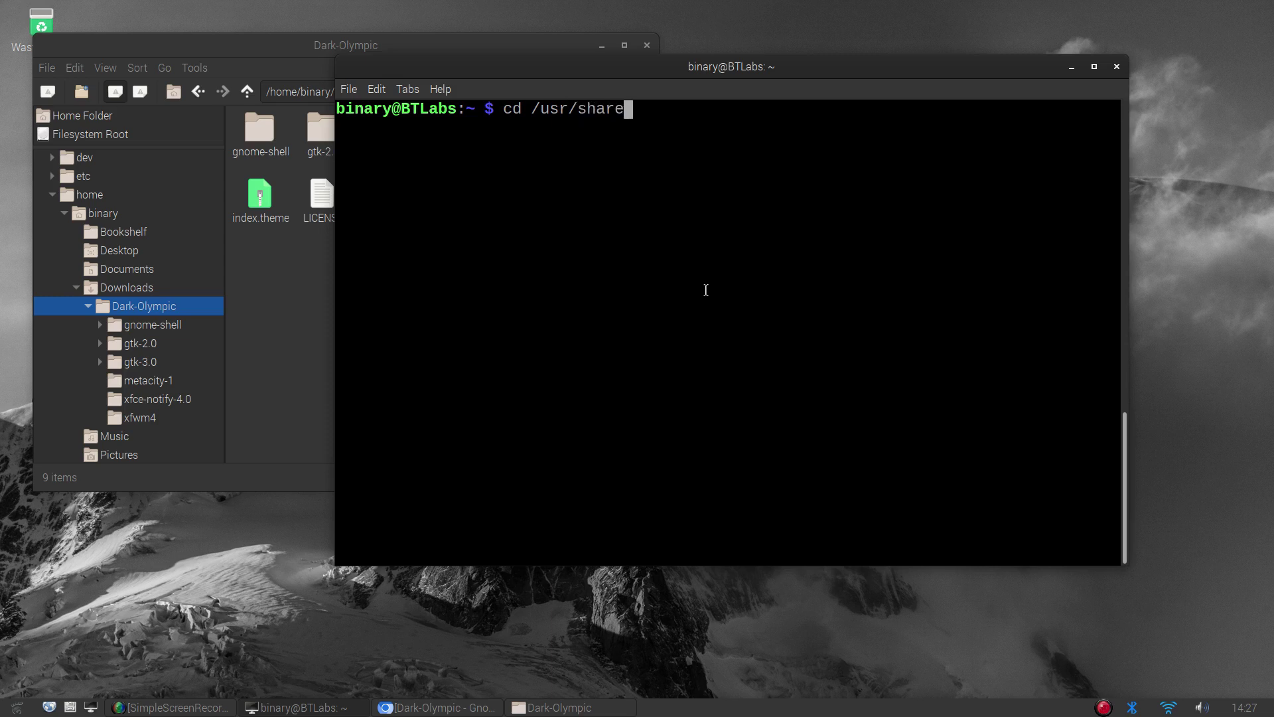
pyautogui.write('/themes/')
pyautogui.press('Return')
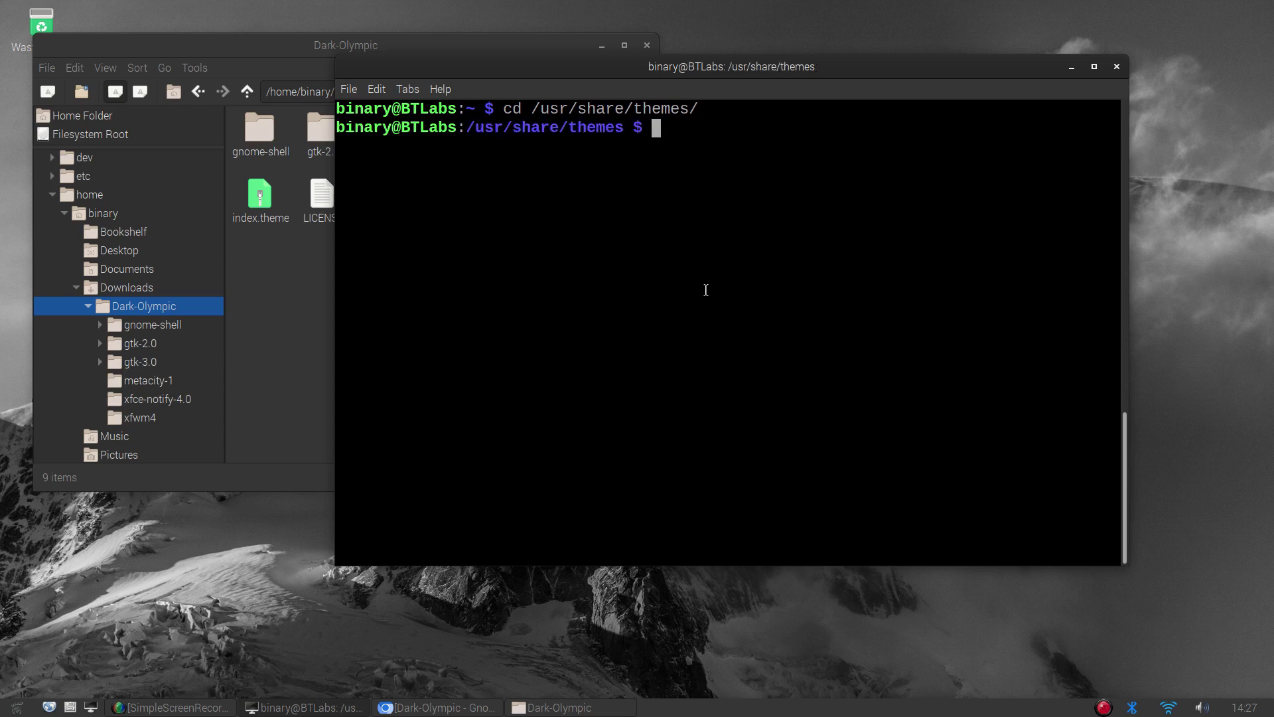
pyautogui.write('ls')
pyautogui.press('Return')
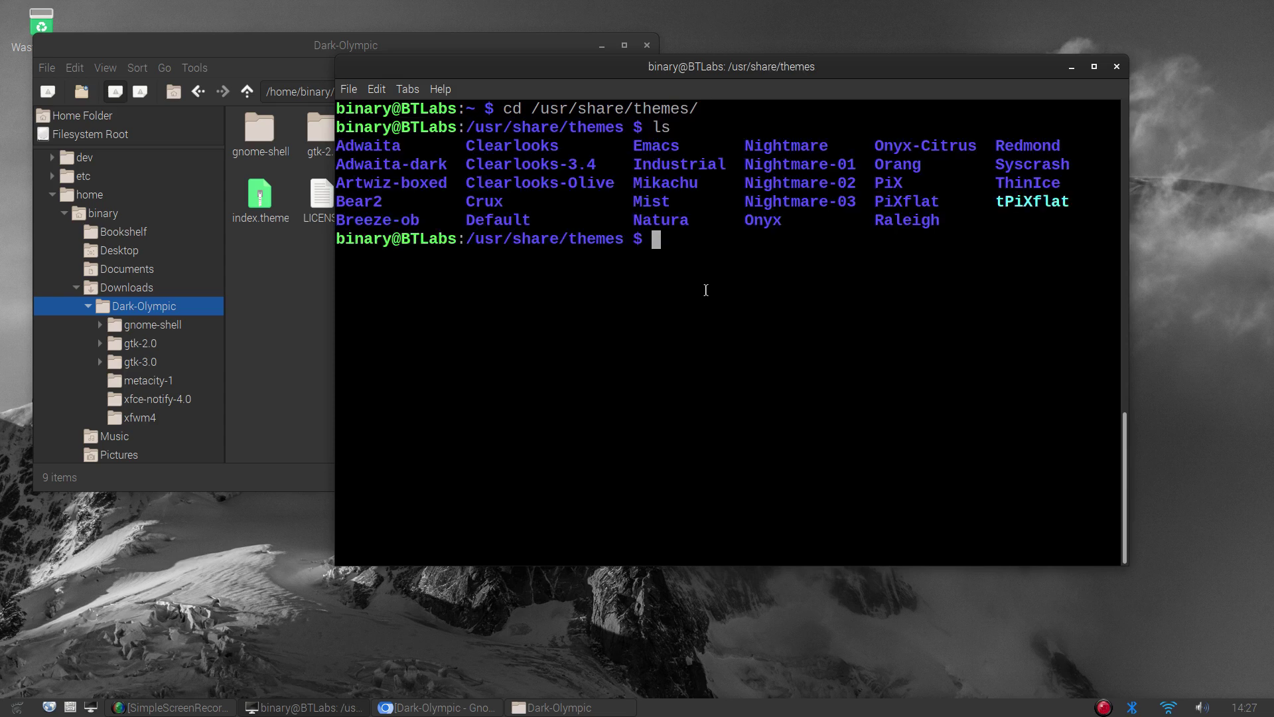
pyautogui.write('mkdir Dark-O')
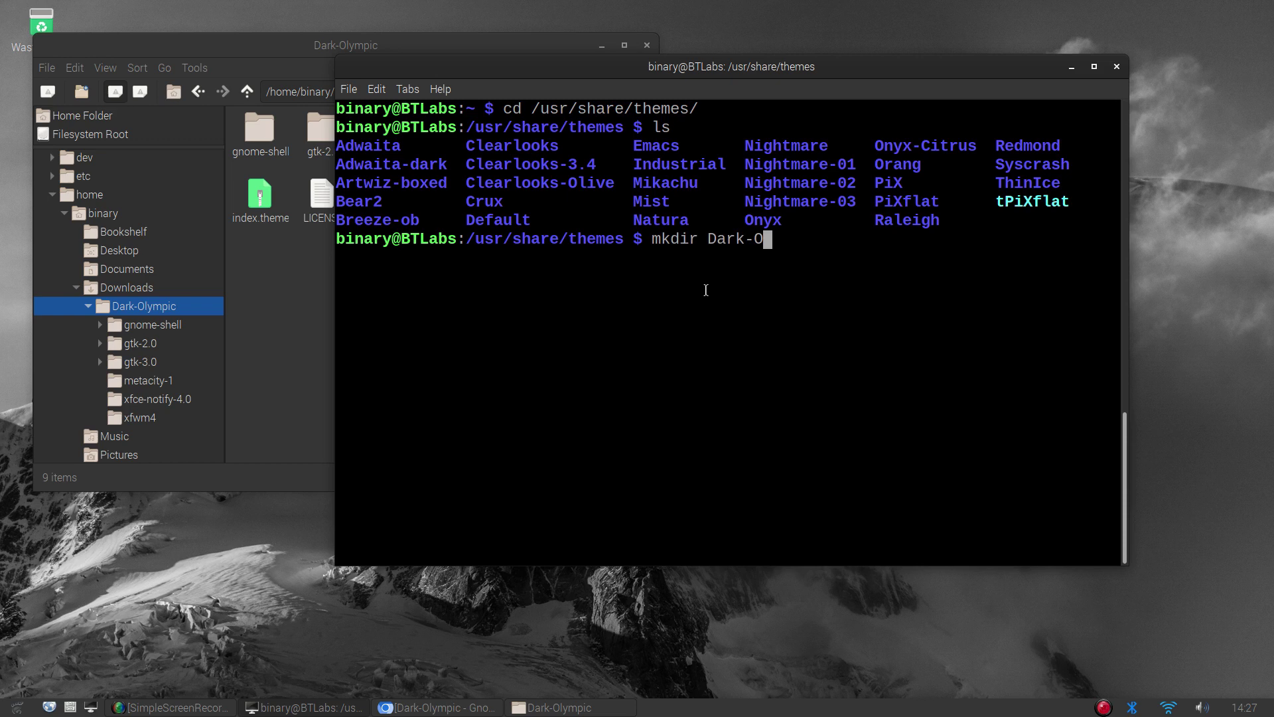
pyautogui.write('lympic')
pyautogui.press('Return')
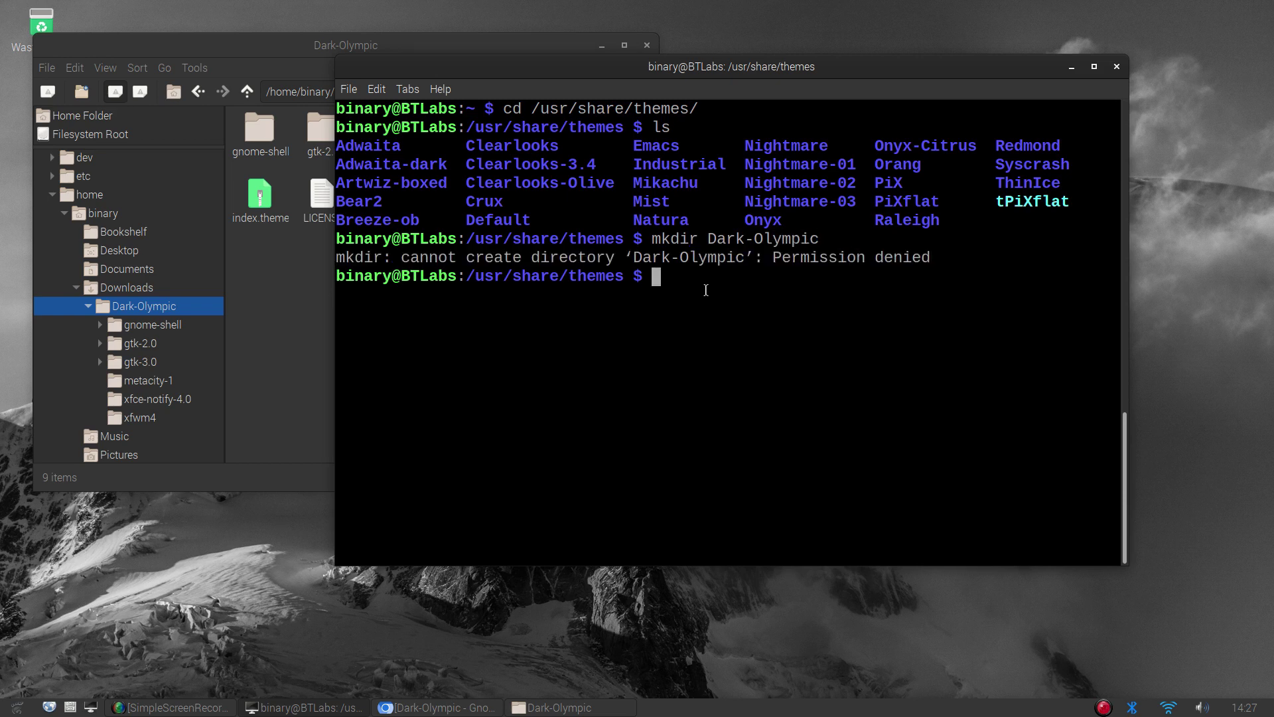
# Rerun the mkdir with sudo and list the themes to confirm Dark-Olympic exists
pyautogui.write('sudo')
pyautogui.press('Up')
pyautogui.press('Home')
pyautogui.write('sudo')
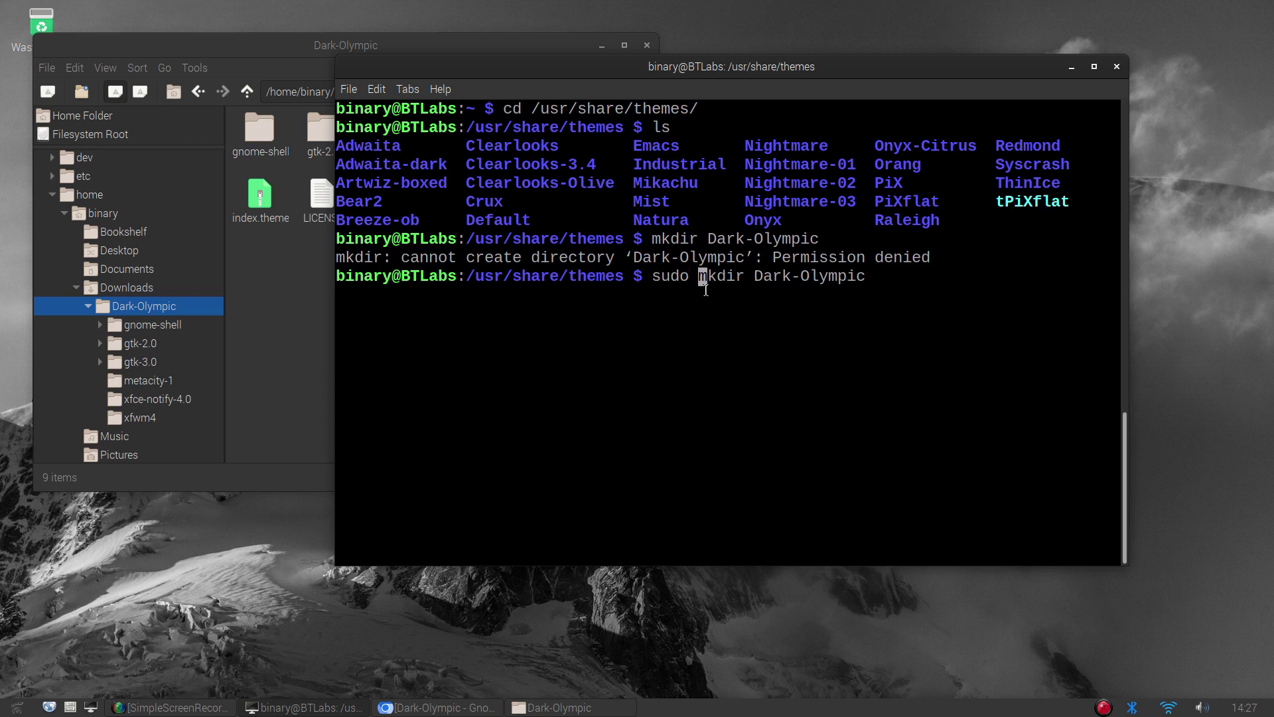
pyautogui.press('Return')
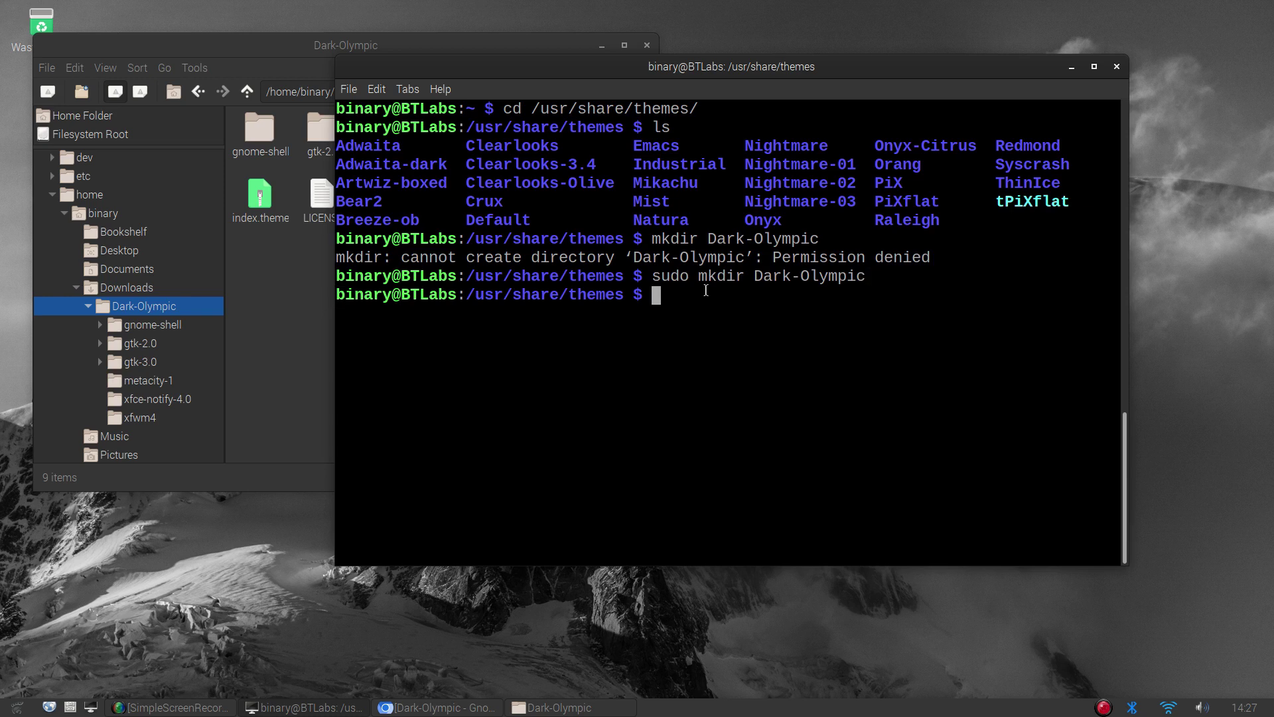
pyautogui.write('ls')
pyautogui.press('Return')
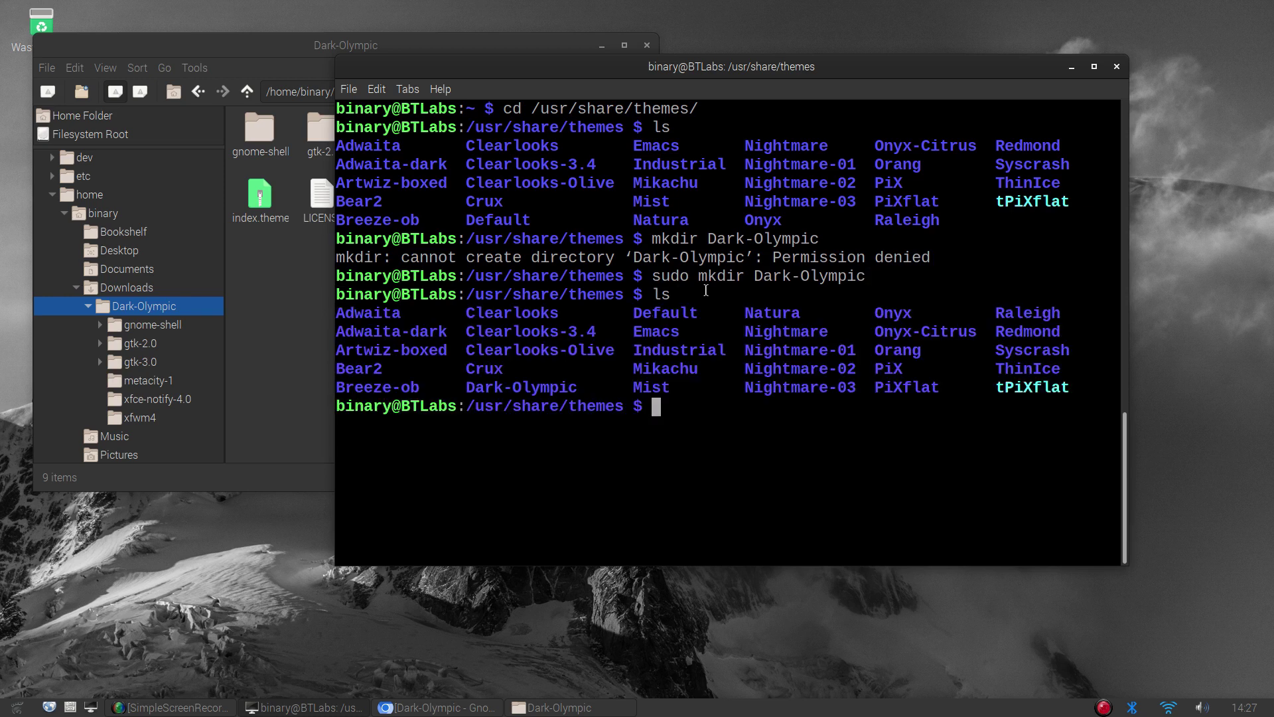
# Check the new /usr/share/themes/Dark-Olympic folder is empty, then return home and list it
pyautogui.write('cd Dar')
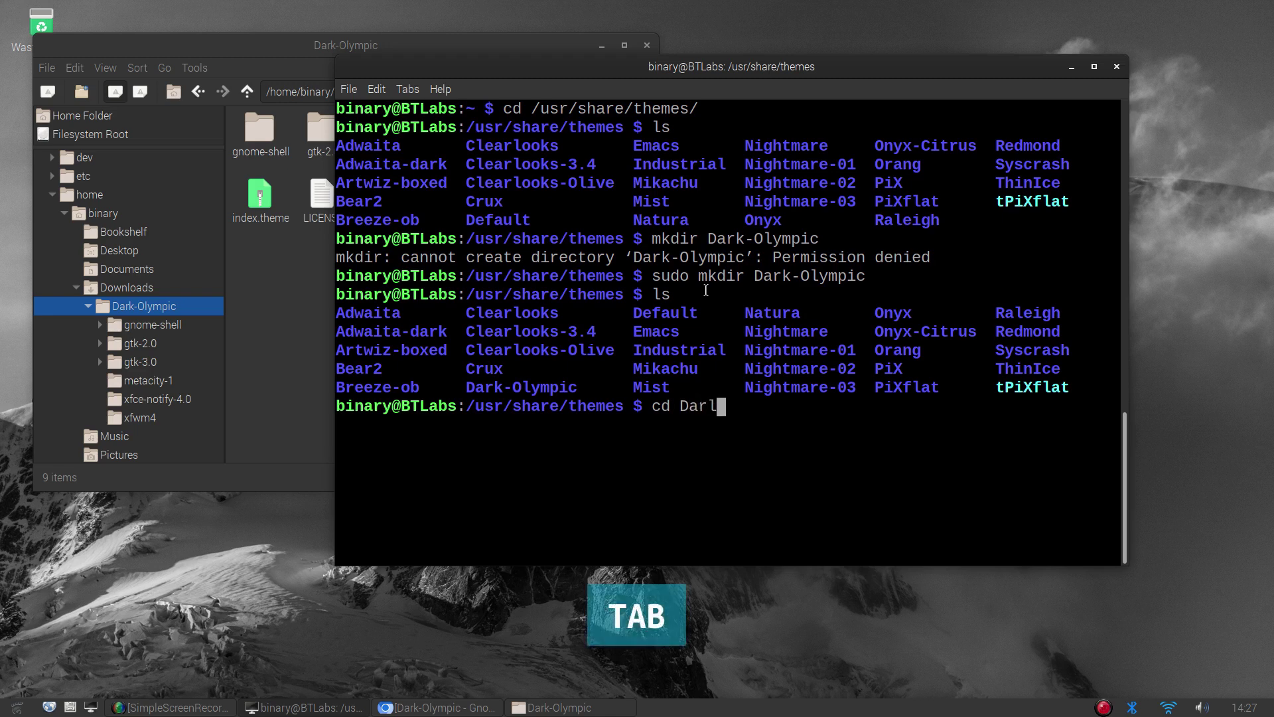
pyautogui.write('k')
pyautogui.press('Tab')
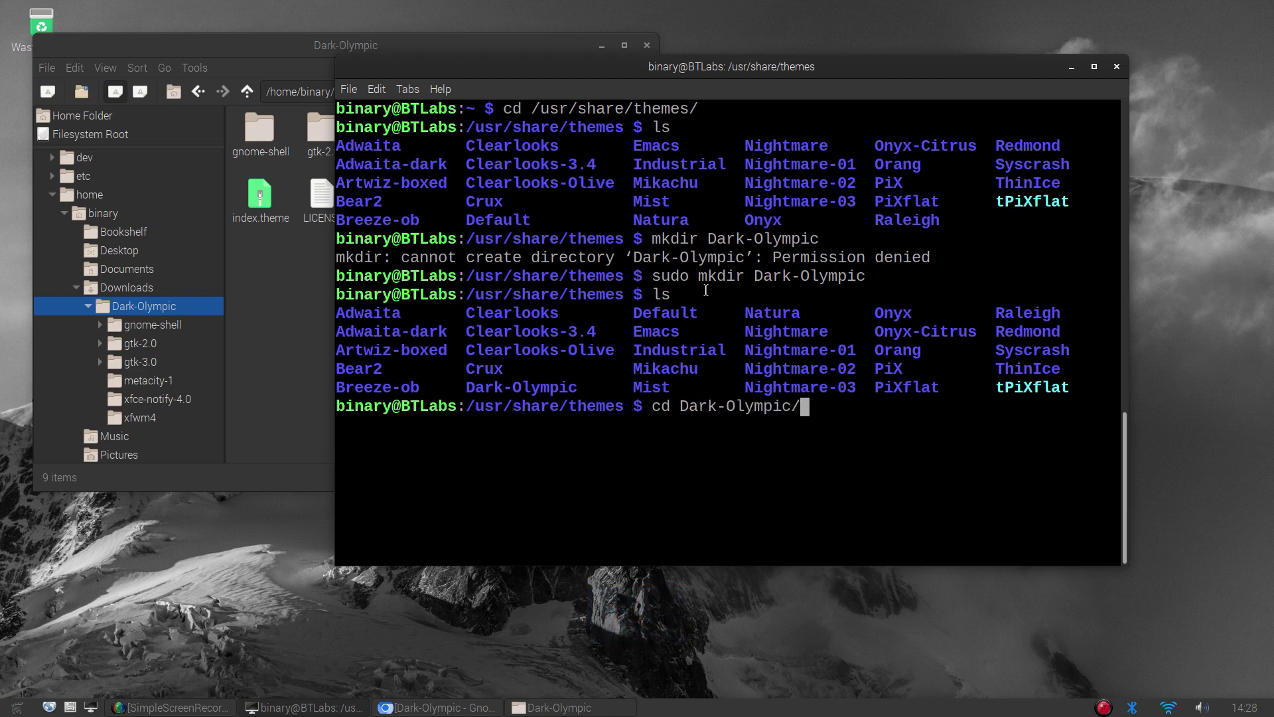
pyautogui.press('Return')
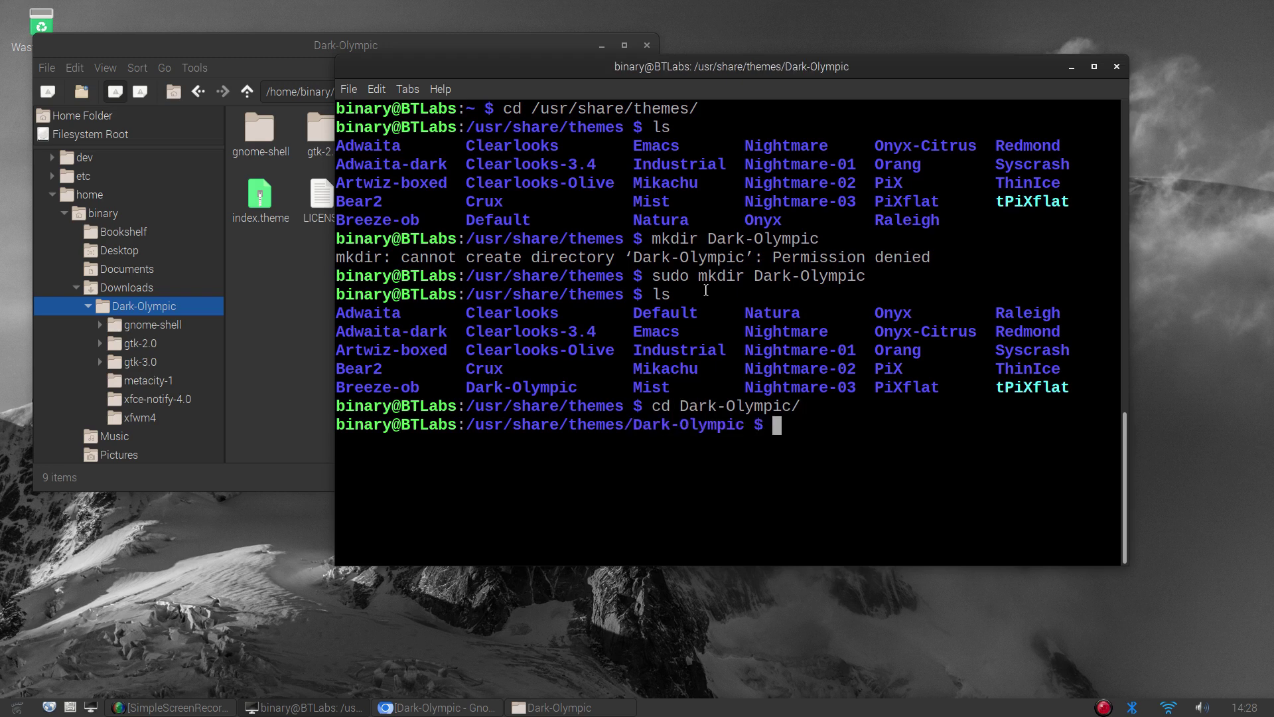
pyautogui.write('ls')
pyautogui.press('Return')
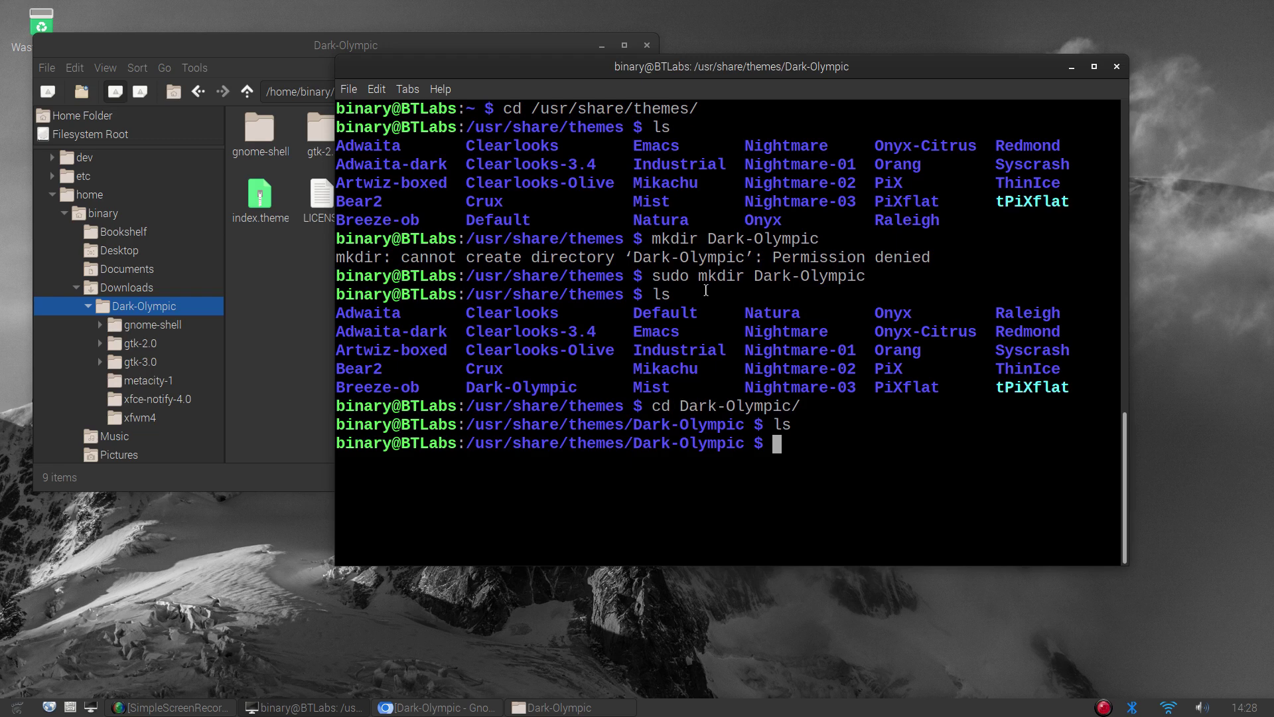
pyautogui.write('cd ~')
pyautogui.press('Return')
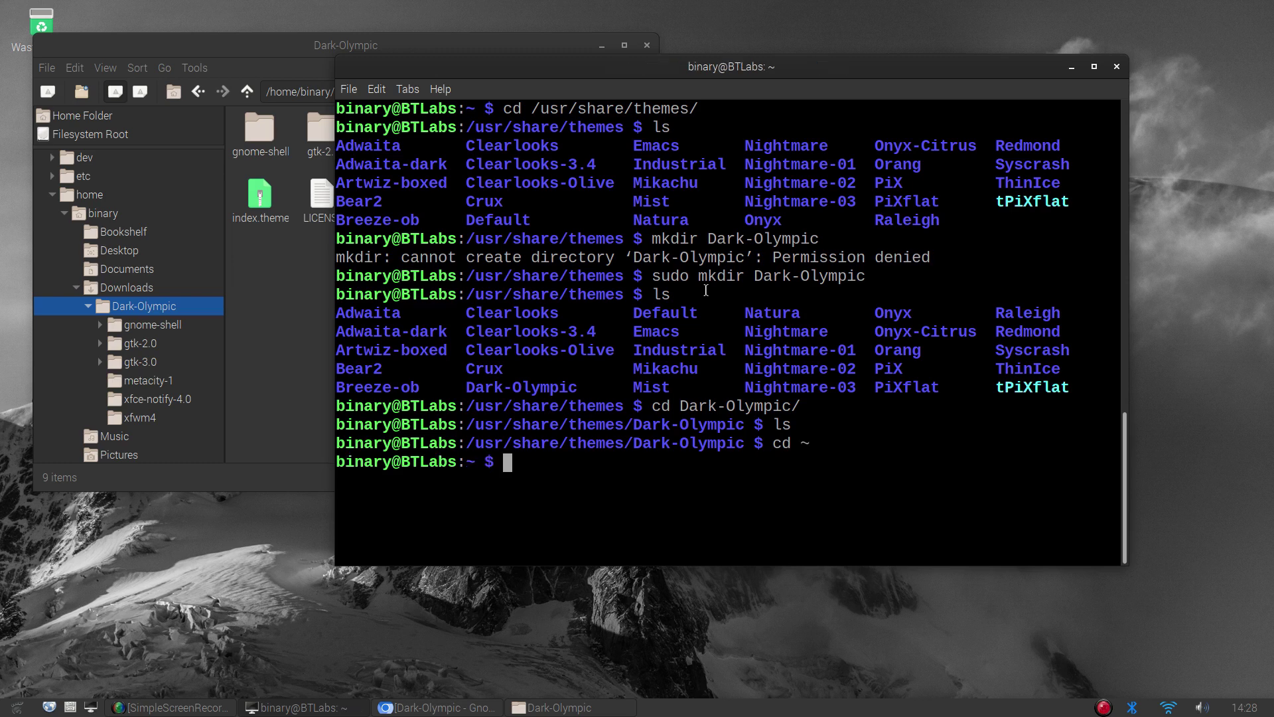
pyautogui.write('ls')
pyautogui.press('Return')
# Move into ~/Downloads/Dark-Olympic, list its theme files, and start typing 'cp . /usr/sh'
pyautogui.write('cd Dow')
pyautogui.press('Tab')
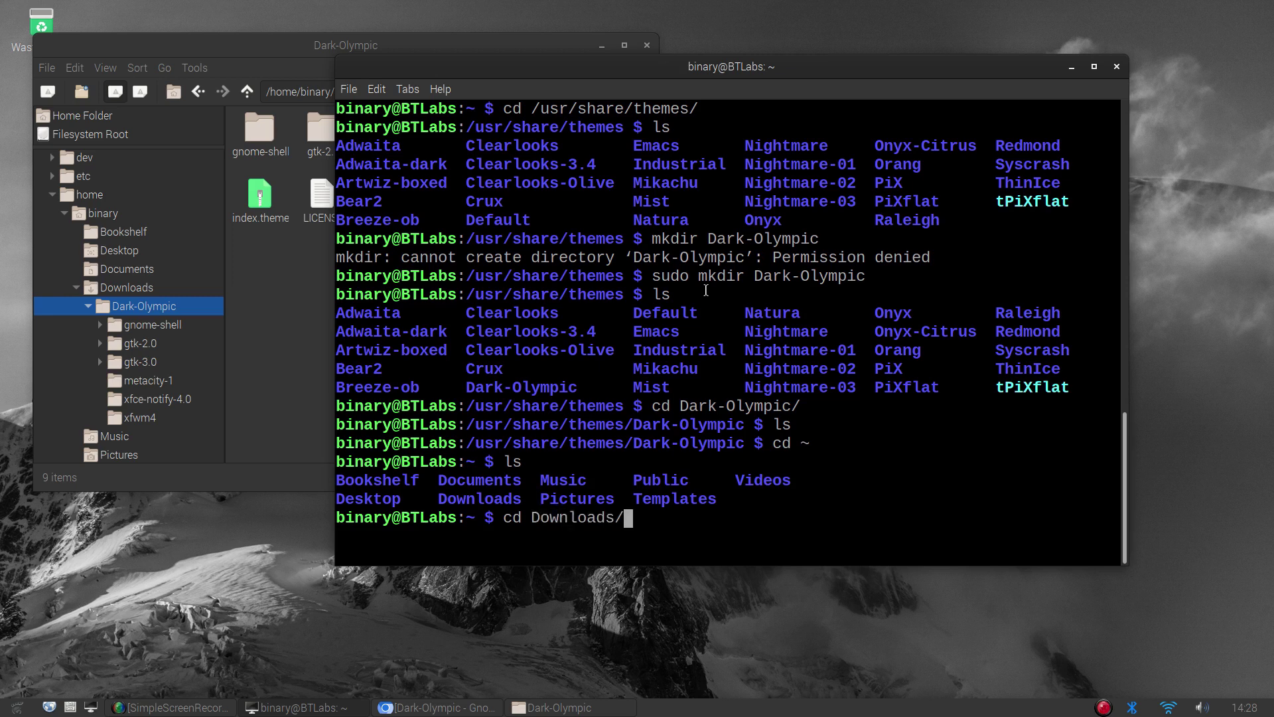
pyautogui.press('Return')
pyautogui.write('ls')
pyautogui.press('Return')
pyautogui.write('cd Da')
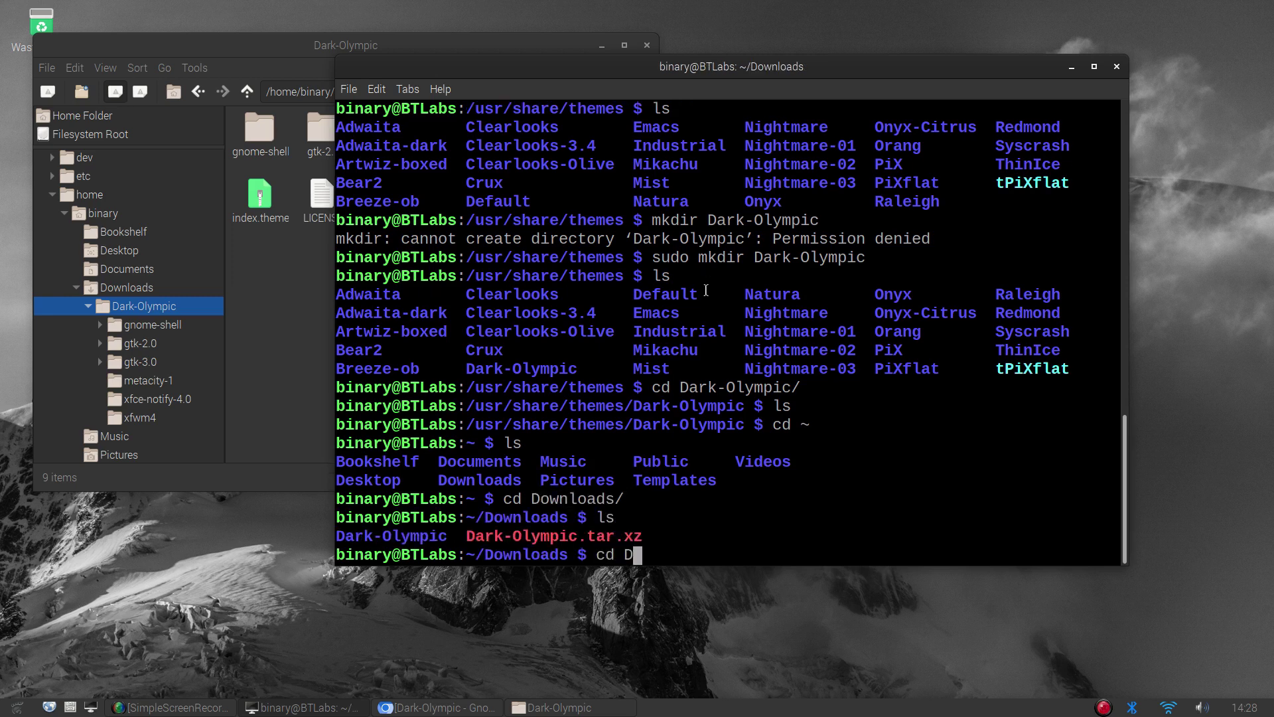
pyautogui.press('Tab')
pyautogui.write('/')
pyautogui.press('Return')
pyautogui.write('ls')
pyautogui.press('Return')
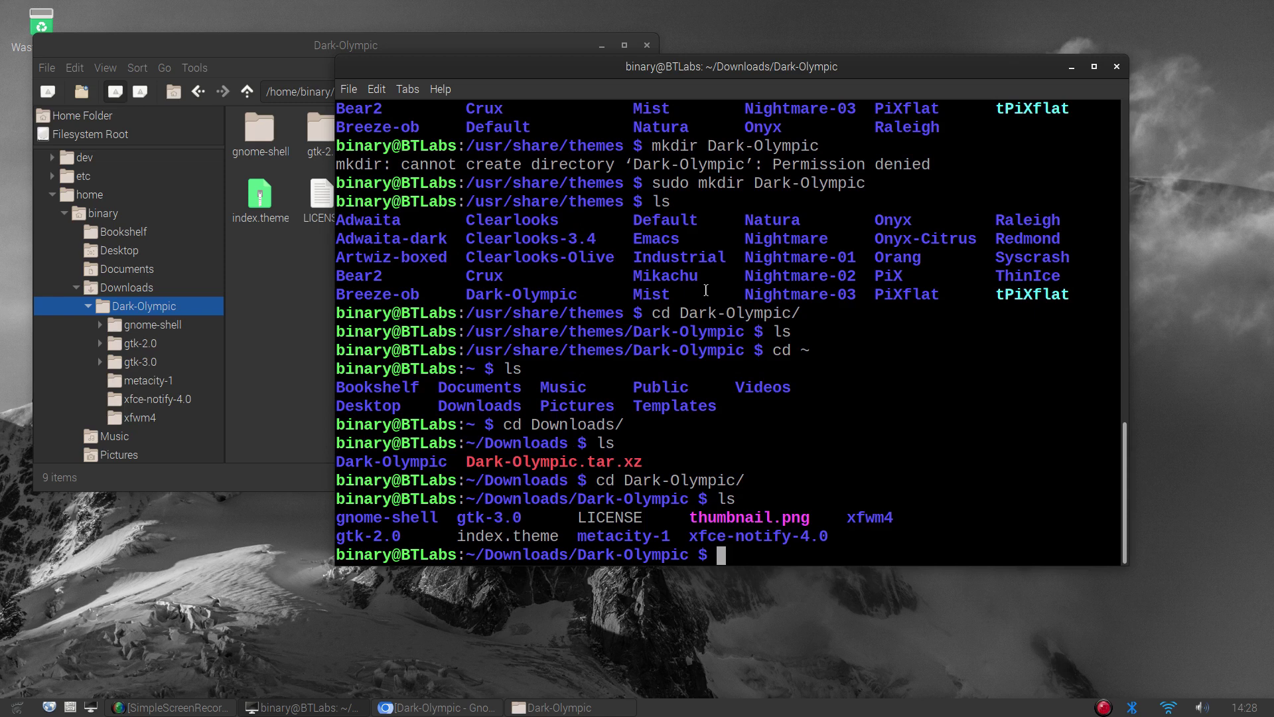
pyautogui.write('cp . /usr/sh')
# Run the copy to /usr/share/themes/Dark-Olympic, then rerun it with the -r option
pyautogui.press('Tab')
pyautogui.write('the')
pyautogui.press('Tab')
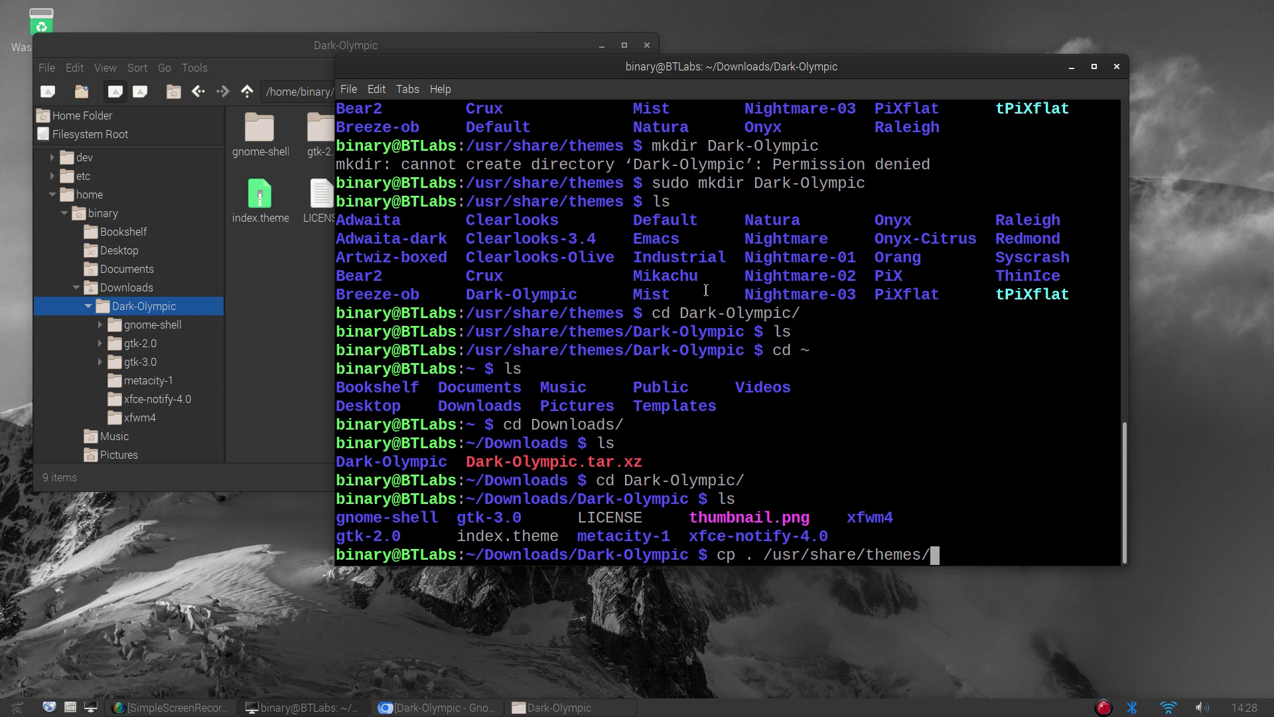
pyautogui.write('Dar')
pyautogui.press('Tab')
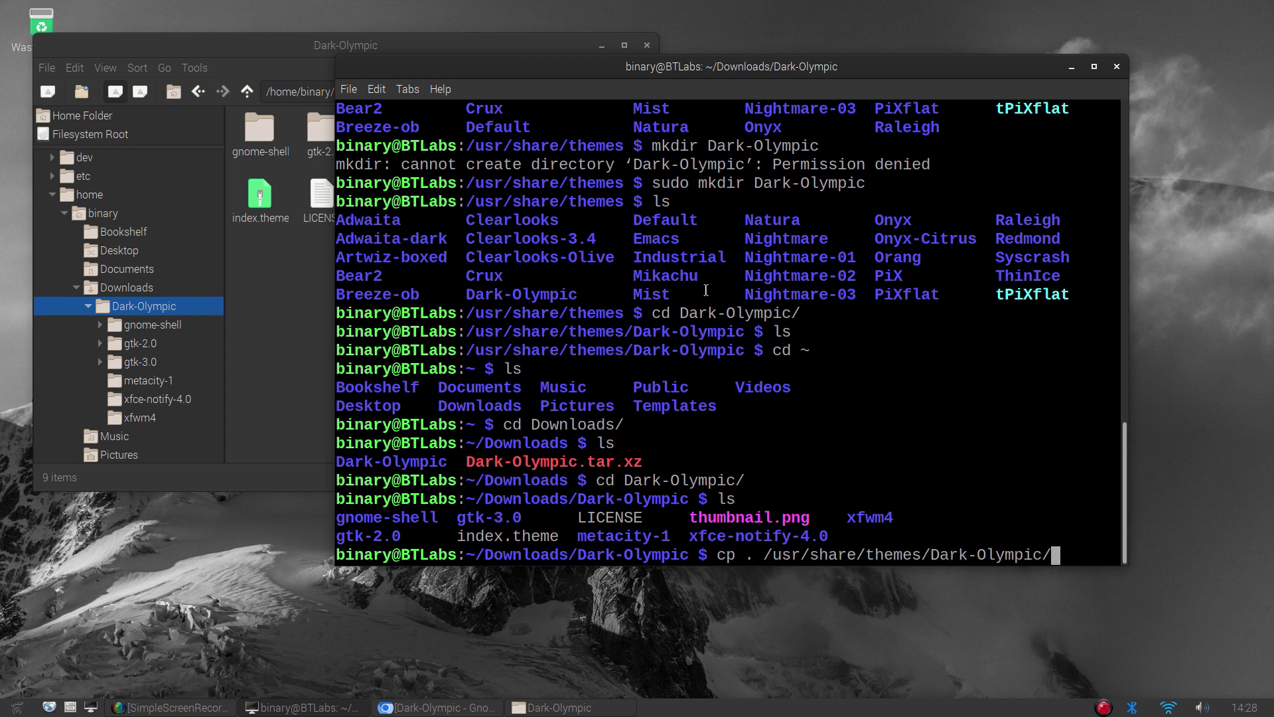
pyautogui.press('Return')
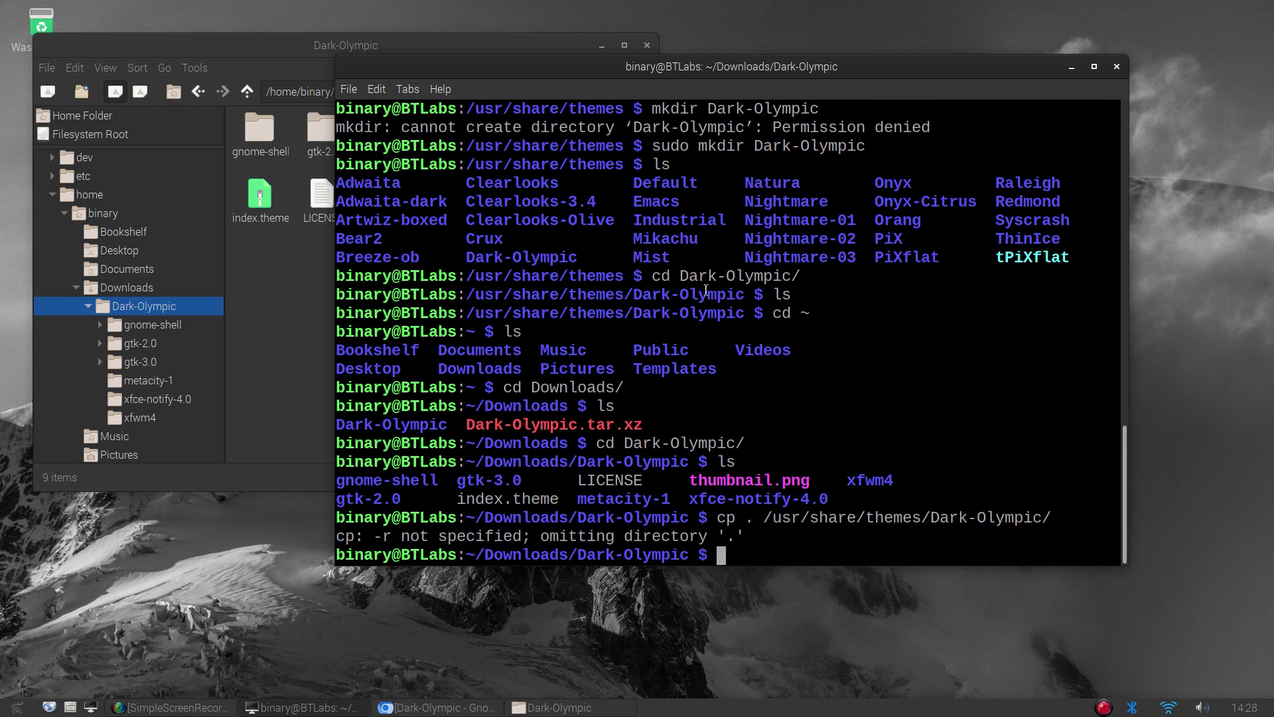
pyautogui.press('Up')
pyautogui.press('Left')
pyautogui.press('Left')
pyautogui.press('Left')
pyautogui.press('Left')
pyautogui.press('Left')
pyautogui.press('Left')
pyautogui.press('Left')
pyautogui.press('Left')
pyautogui.press('Left')
pyautogui.press('Left')
pyautogui.press('Left')
pyautogui.press('Left')
pyautogui.press('Left')
pyautogui.press('Left')
pyautogui.press('Left')
pyautogui.press('Left')
pyautogui.press('Left')
pyautogui.press('Left')
pyautogui.press('Left')
pyautogui.press('Left')
pyautogui.press('Left')
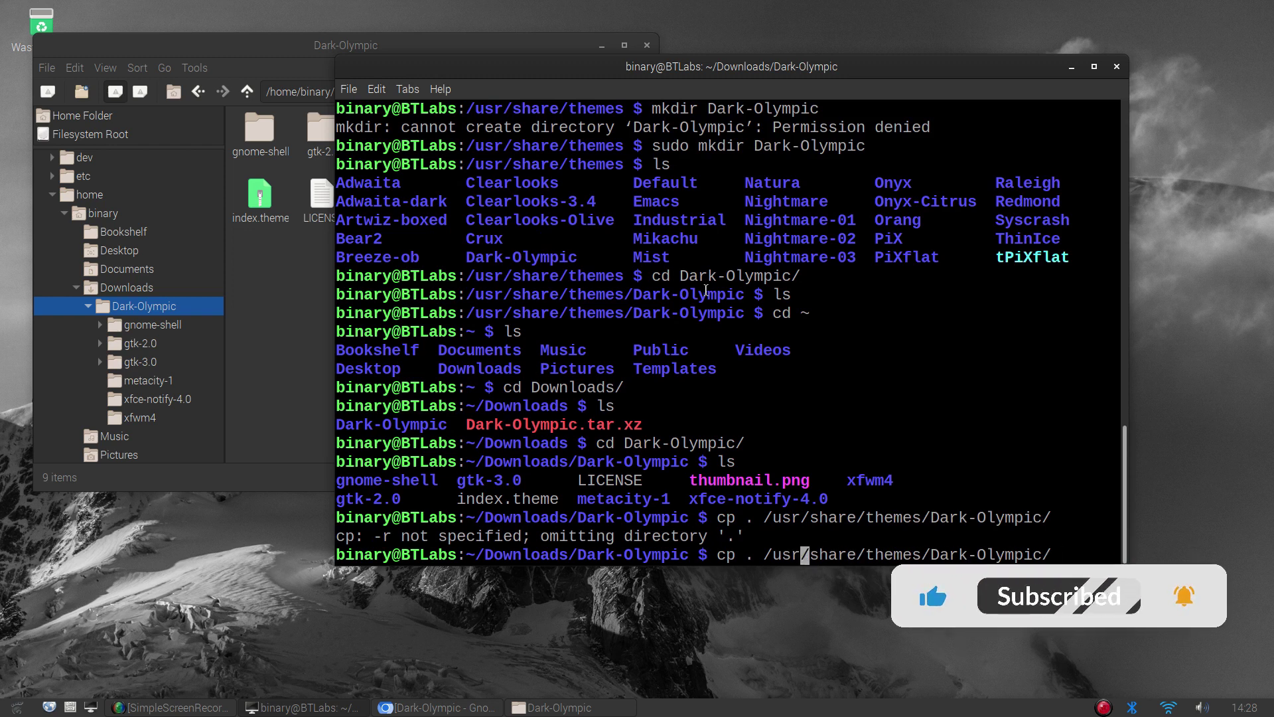
pyautogui.press('Left')
pyautogui.press('Left')
pyautogui.press('Left')
pyautogui.press('Left')
pyautogui.press('Left')
pyautogui.press('Left')
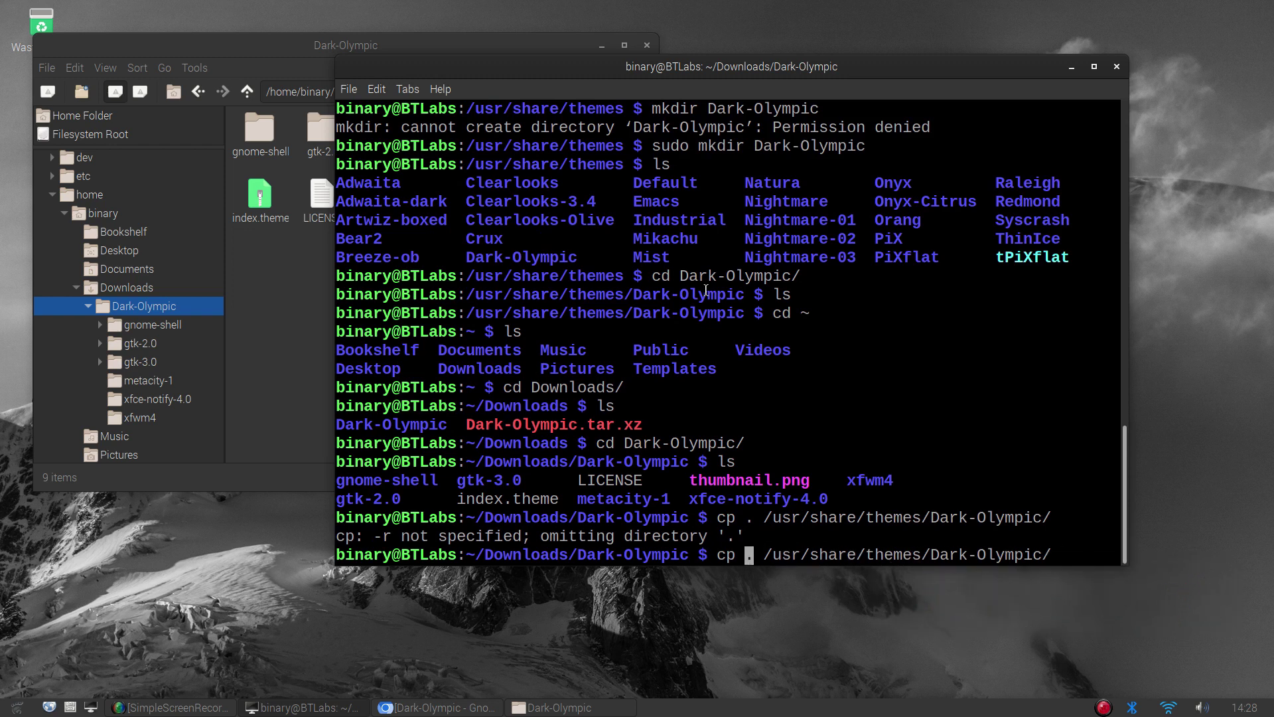
pyautogui.write('-r')
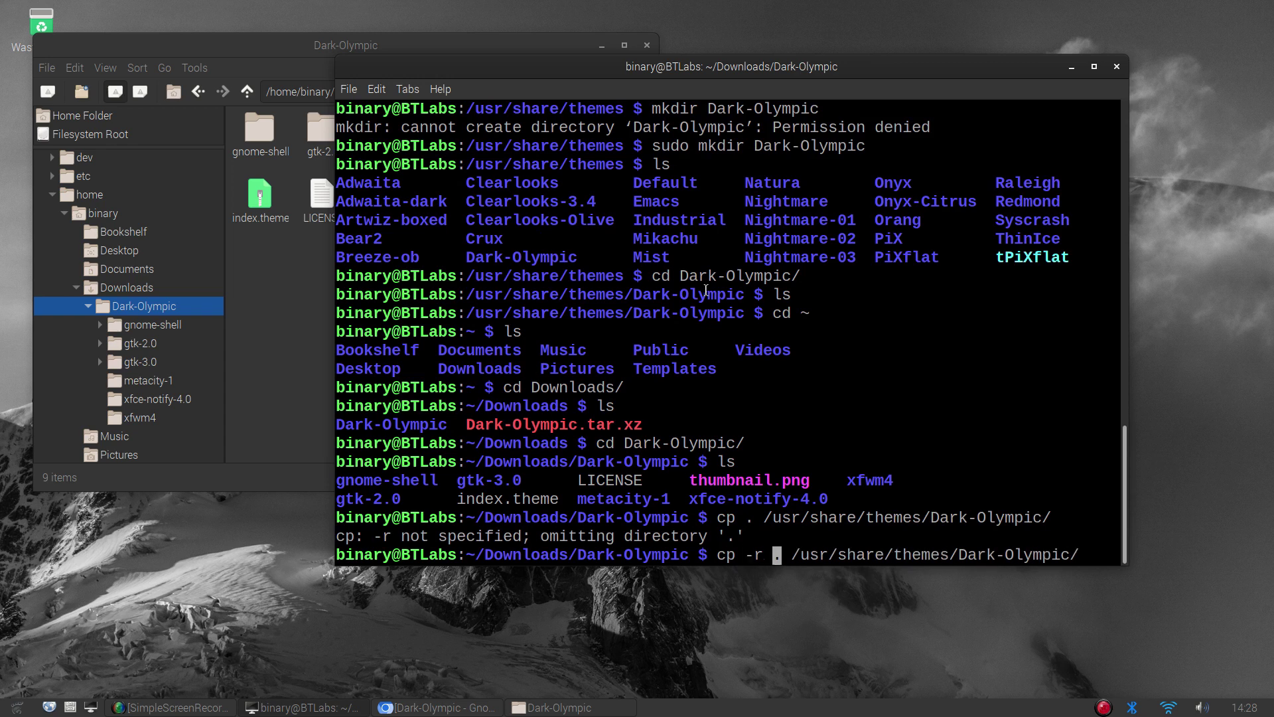
pyautogui.press('Return')
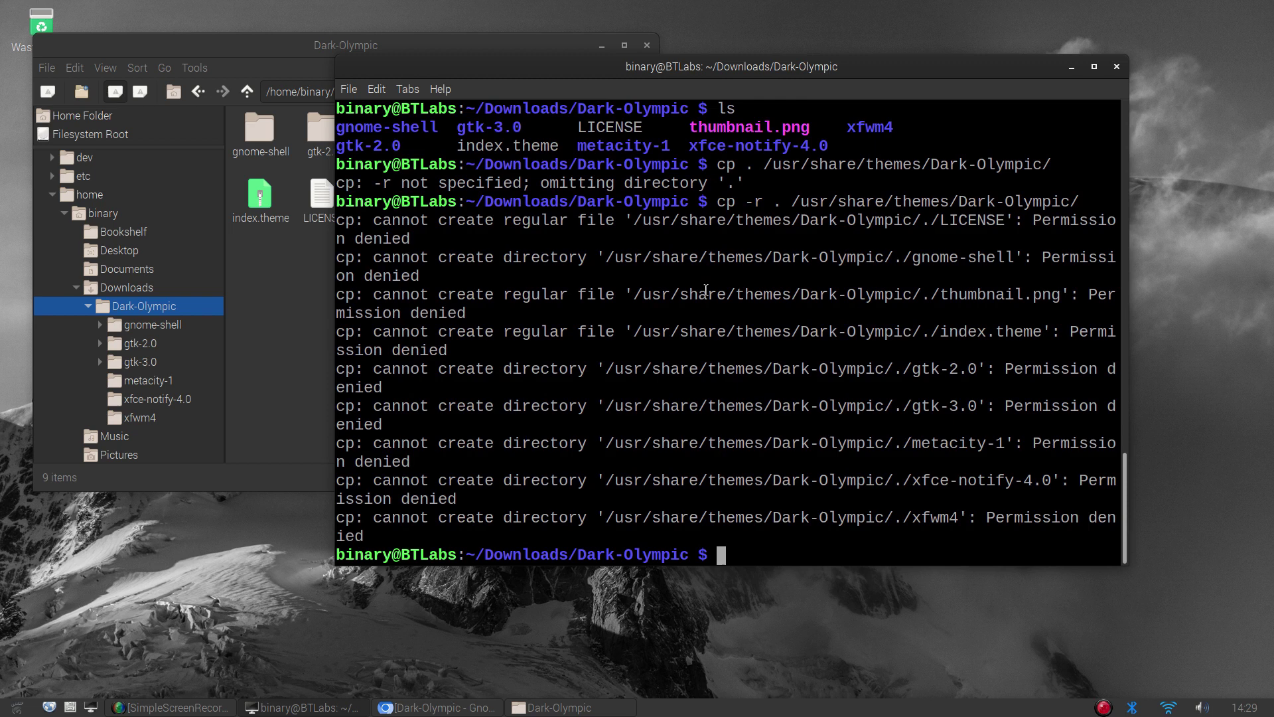
# Rerun the recursive copy prefixed with sudo
pyautogui.press('Up')
pyautogui.press('Left')
pyautogui.press('Home')
pyautogui.write('sudo')
pyautogui.press('Return')
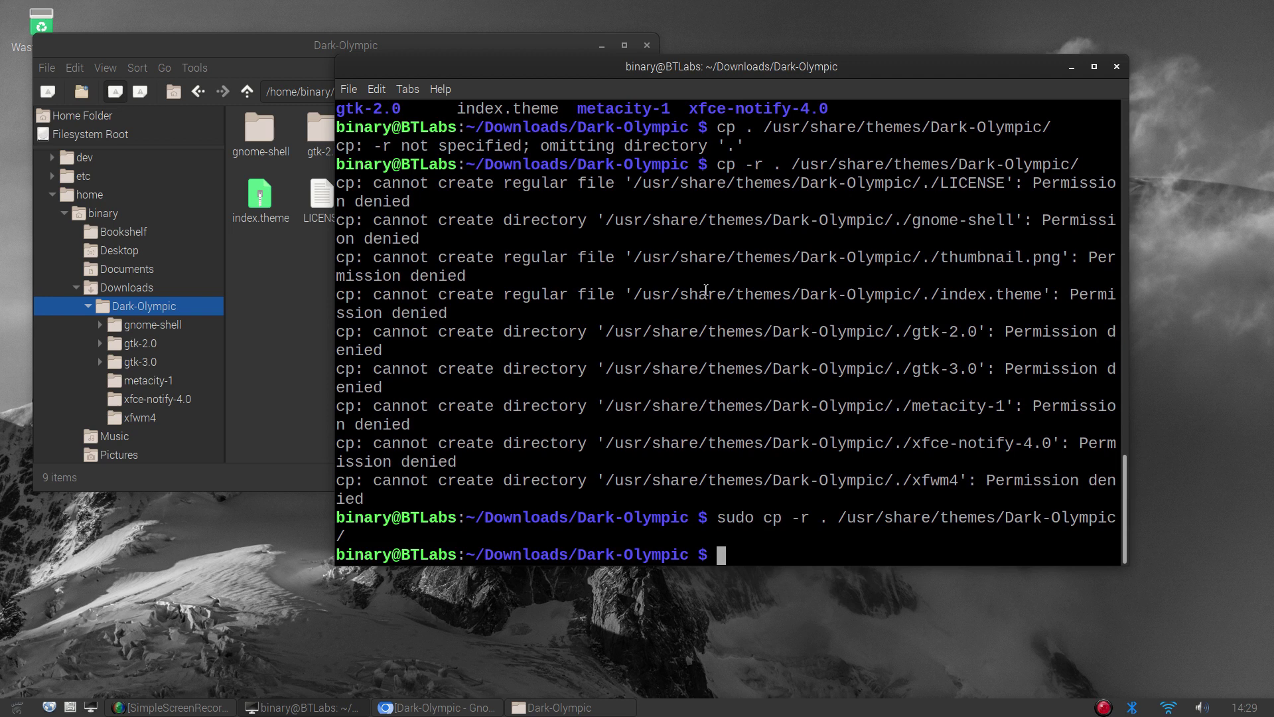
# Change into /usr/share/themes/Dark-Olympic, list the copied theme files, and clear the terminal
pyautogui.write('cd /usr/share')
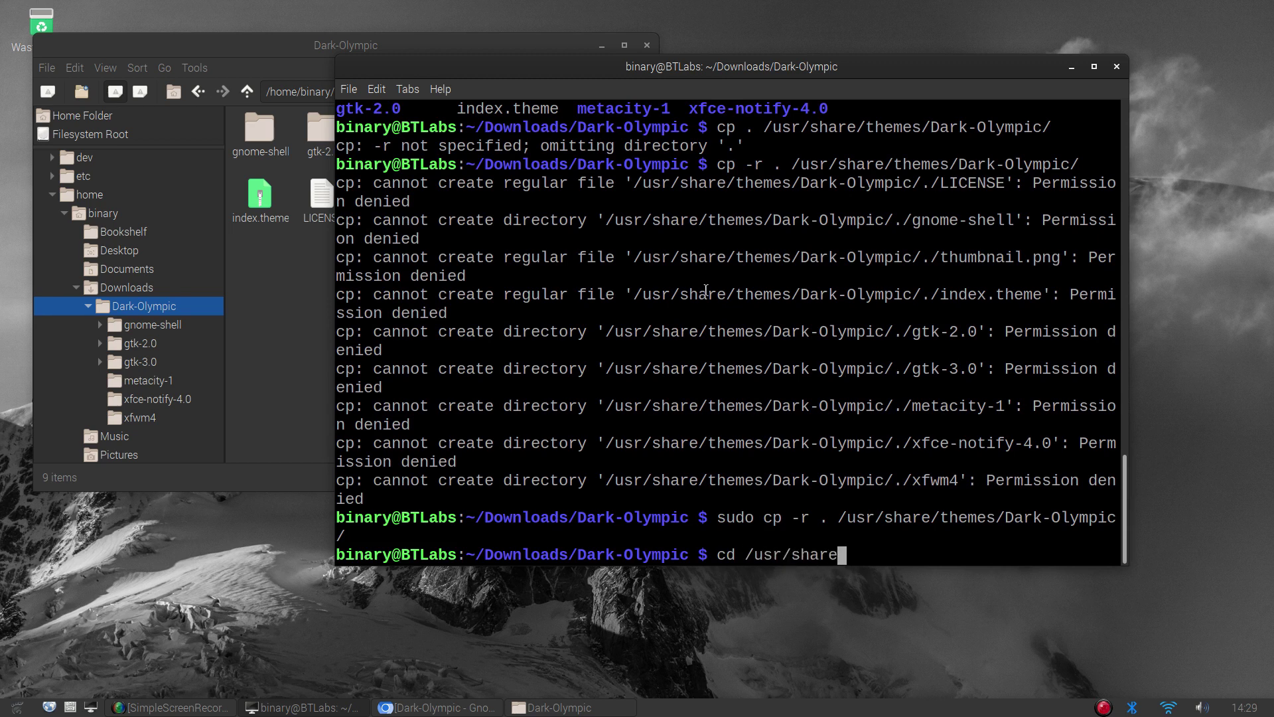
pyautogui.write('/themes/')
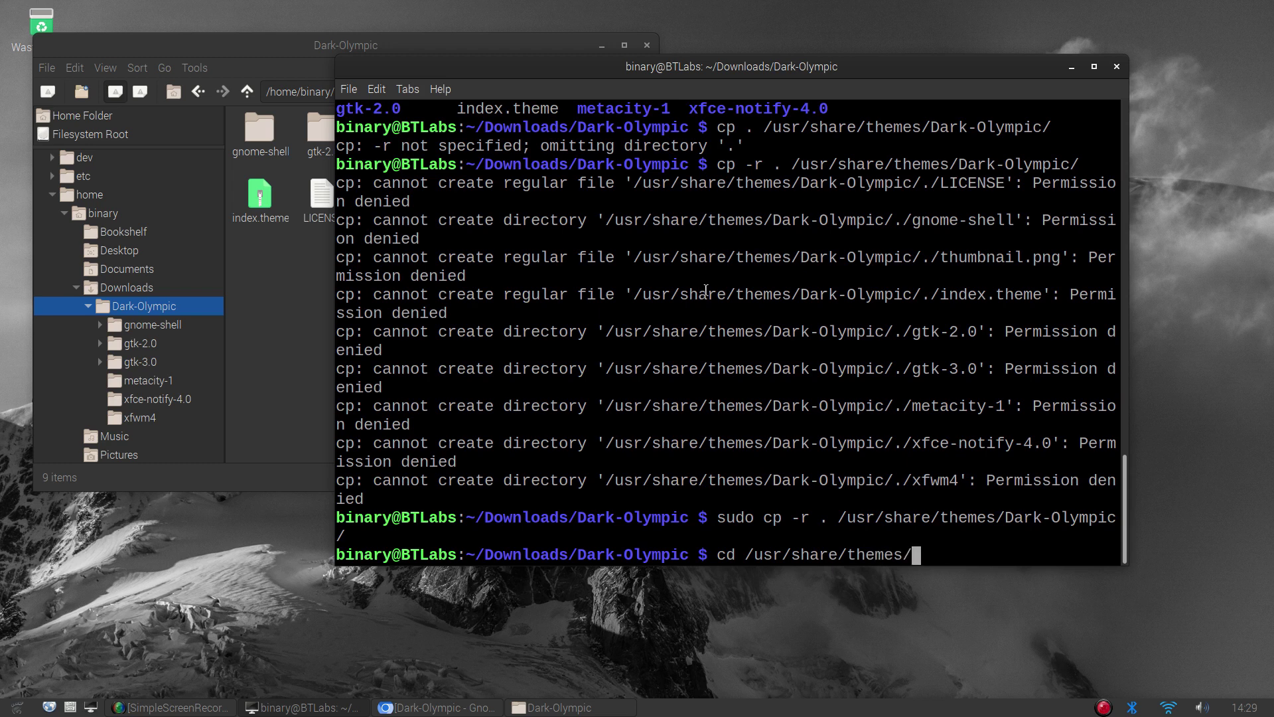
pyautogui.write('Dar')
pyautogui.press('Tab')
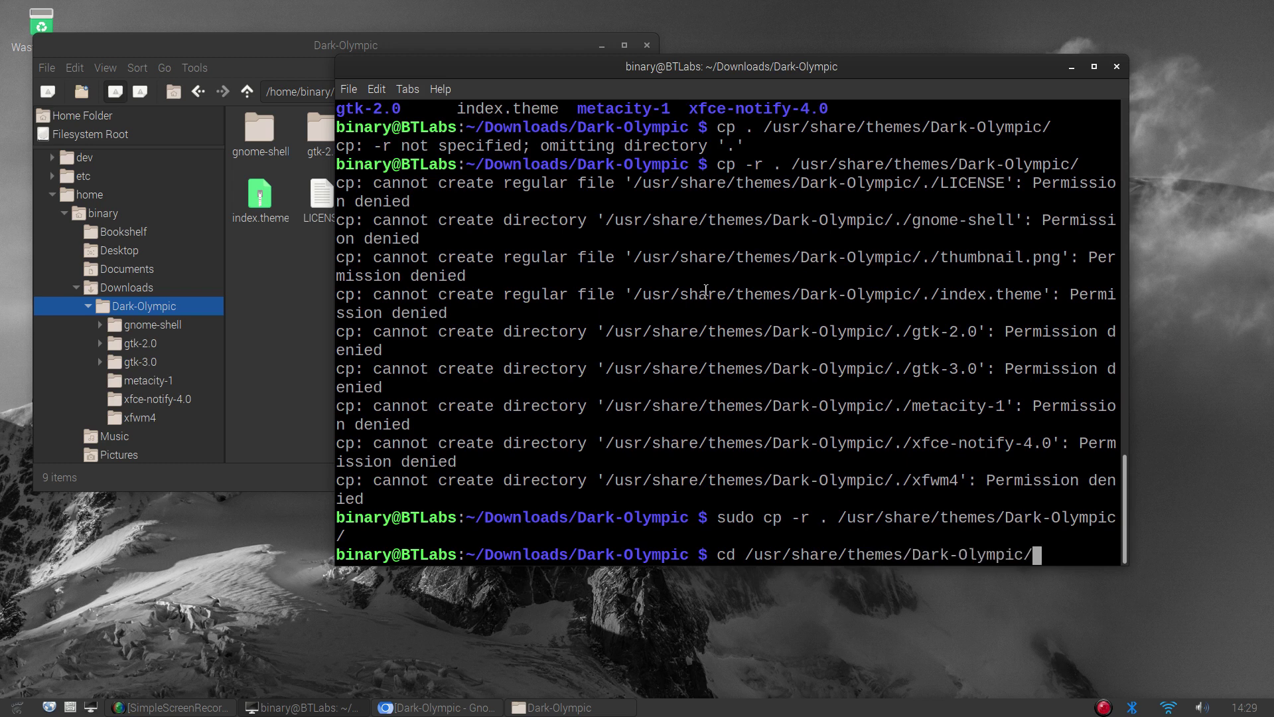
pyautogui.press('Return')
pyautogui.write('ls')
pyautogui.press('Return')
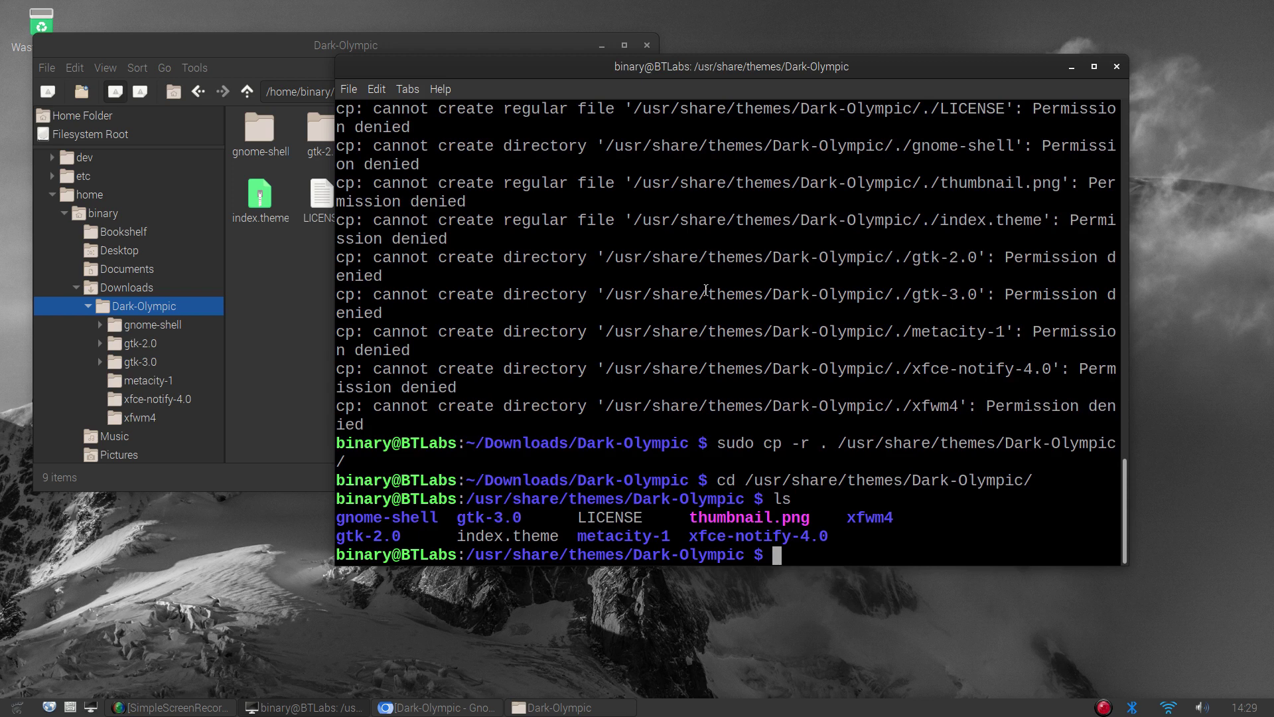
pyautogui.hotkey('ctrl', 'l')
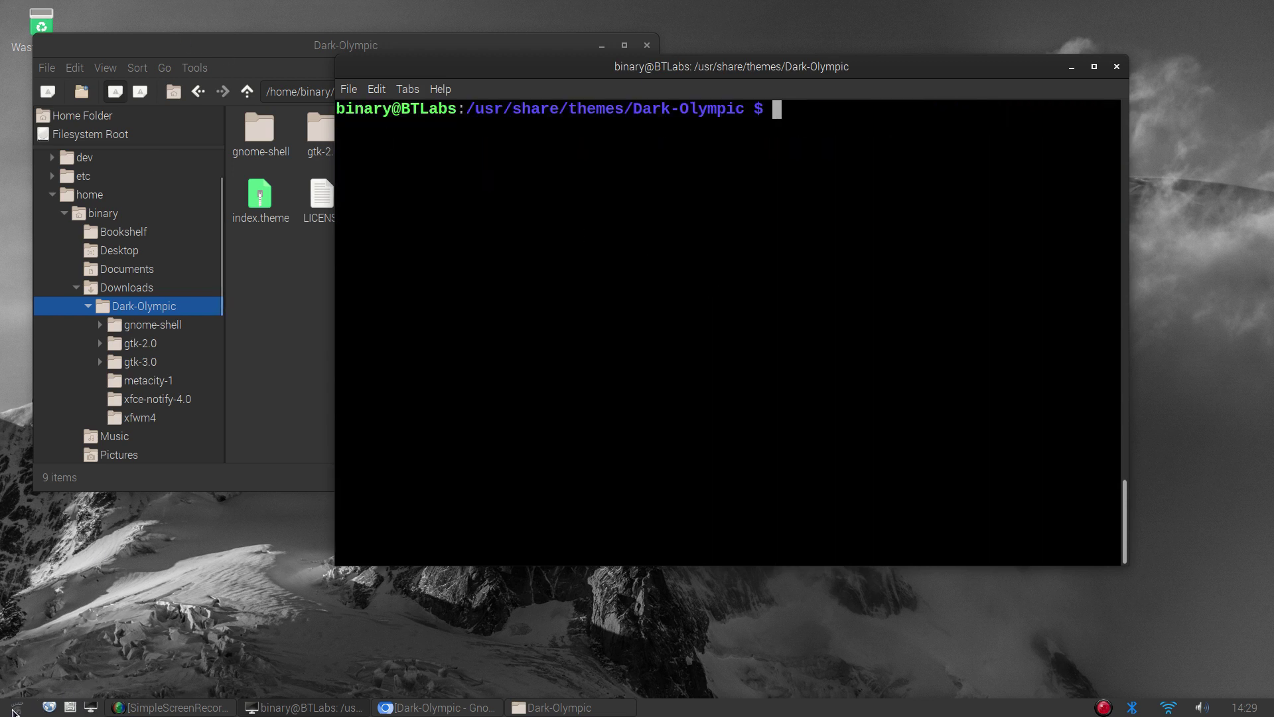
# From Menu > Preferences, open Theme and Appearance Settings and select Dark-Olympic as the widget theme
pyautogui.click(15, 709)
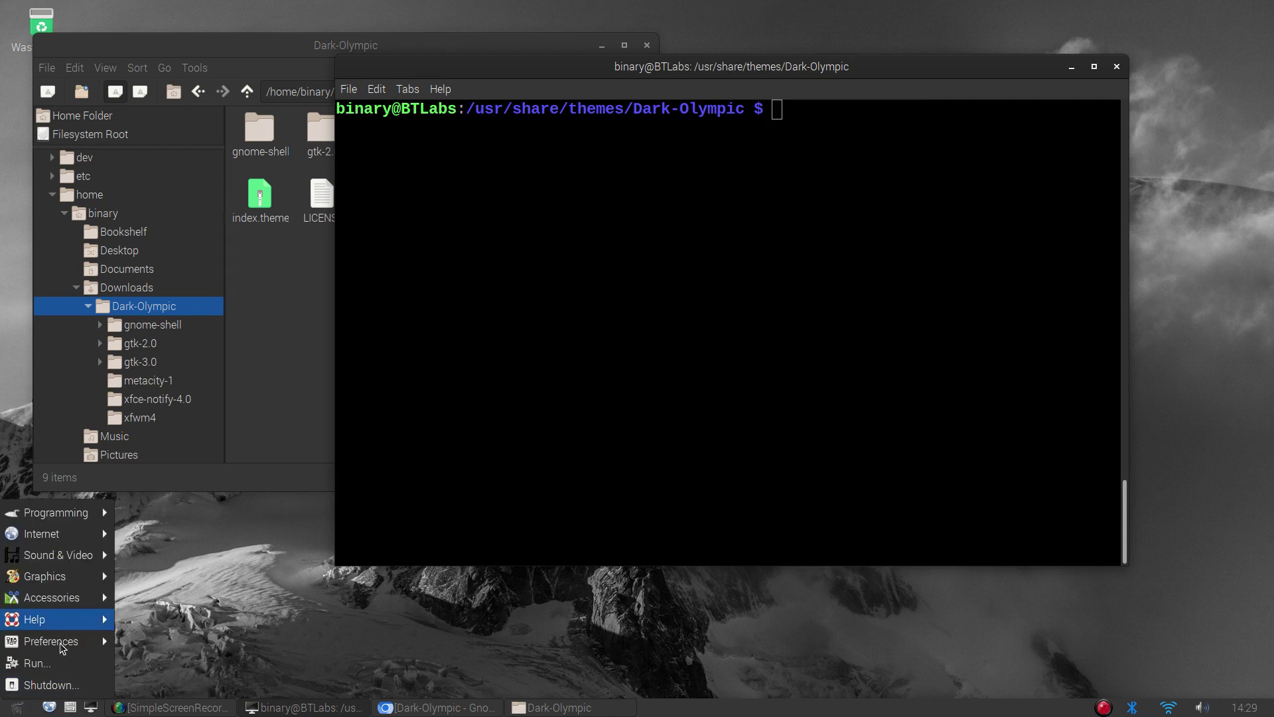
pyautogui.moveTo(61, 647)
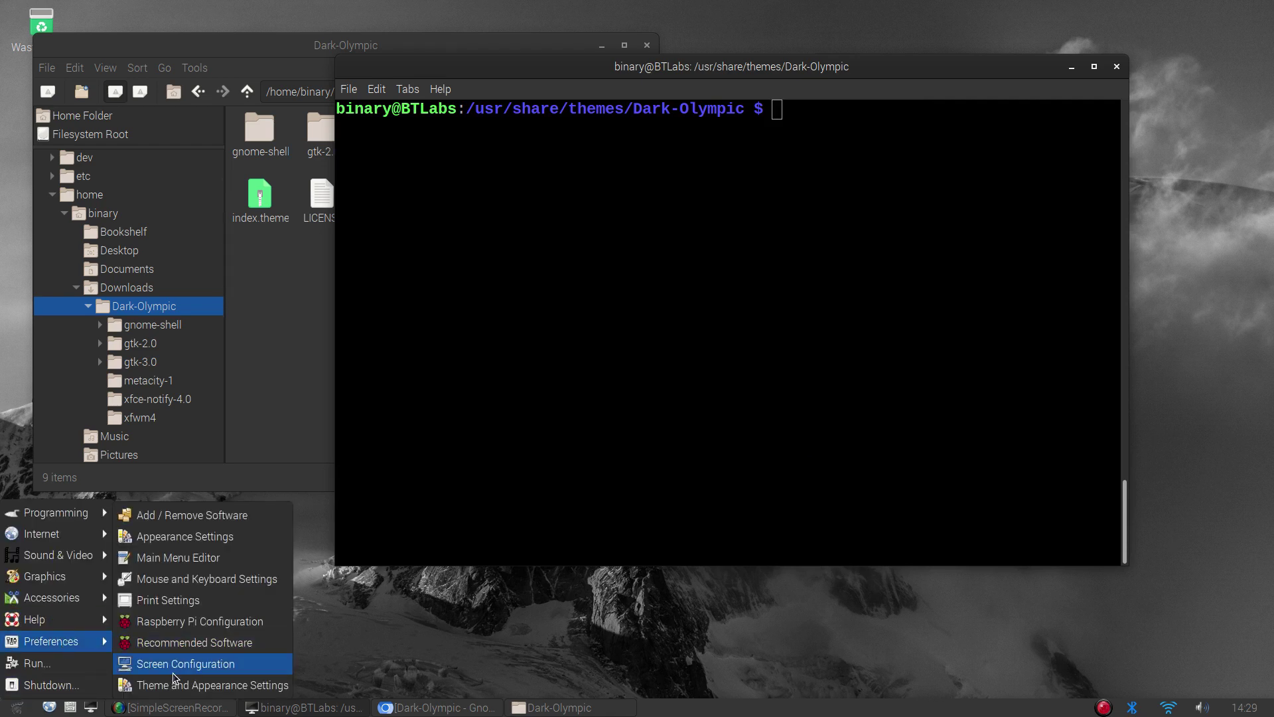
pyautogui.click(203, 686)
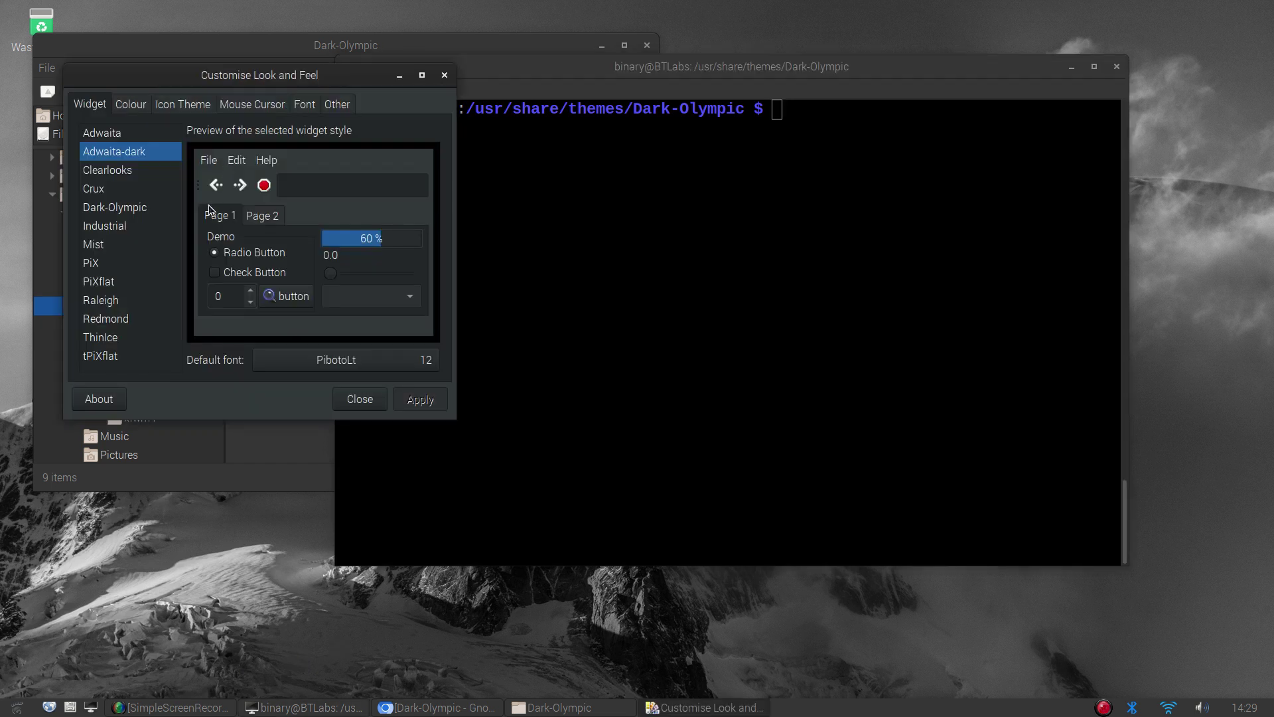
pyautogui.click(120, 211)
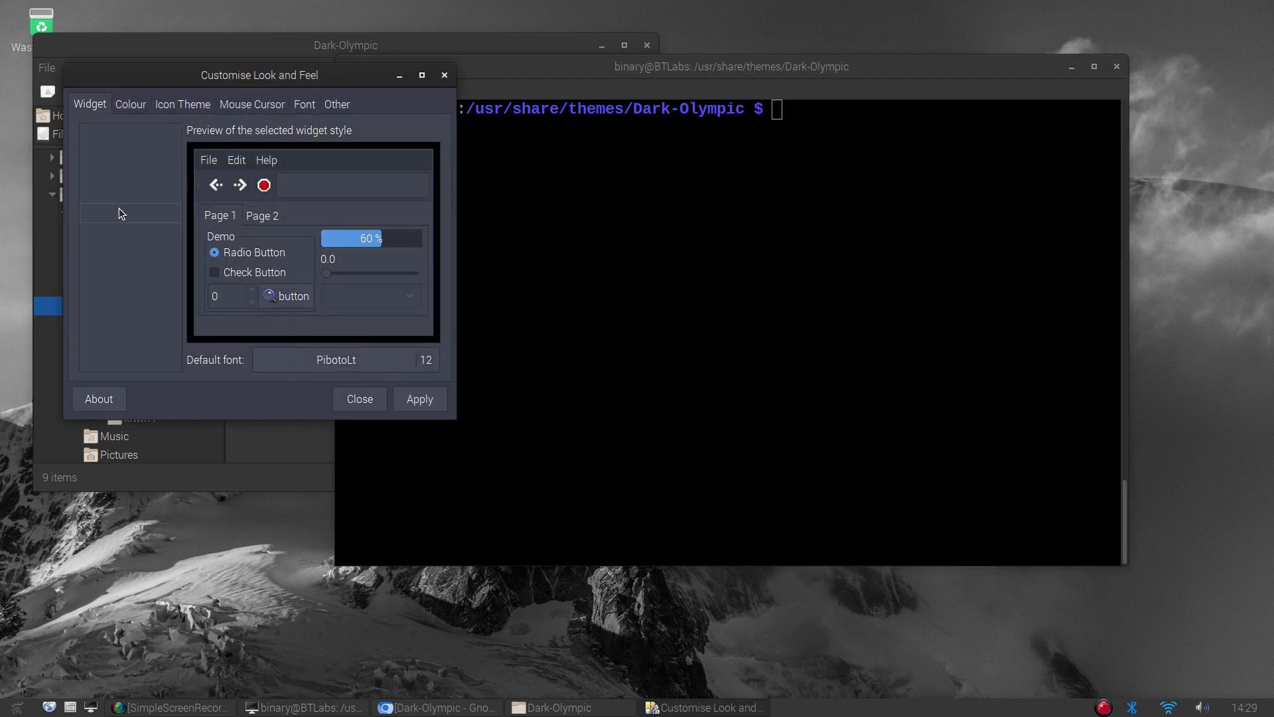
# Close the Customise Look and Feel dialog and the terminal window
pyautogui.click(442, 73)
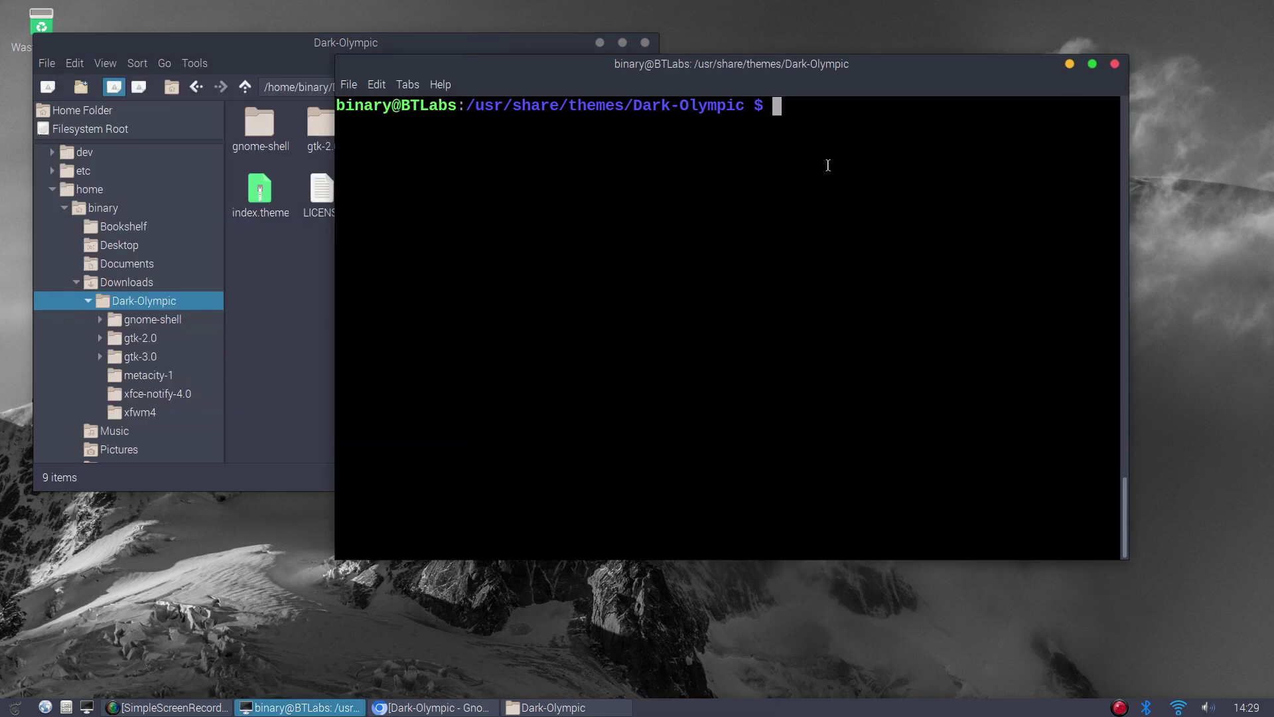
pyautogui.click(1115, 65)
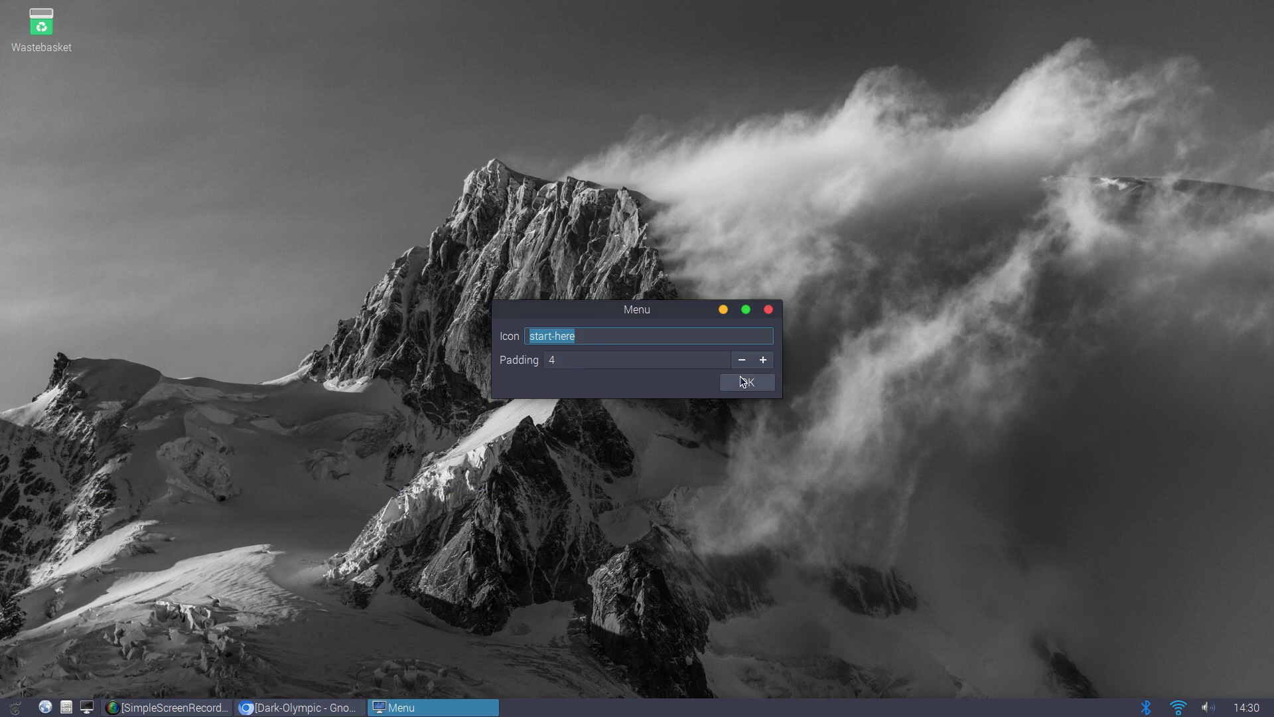
pyautogui.click(748, 382)
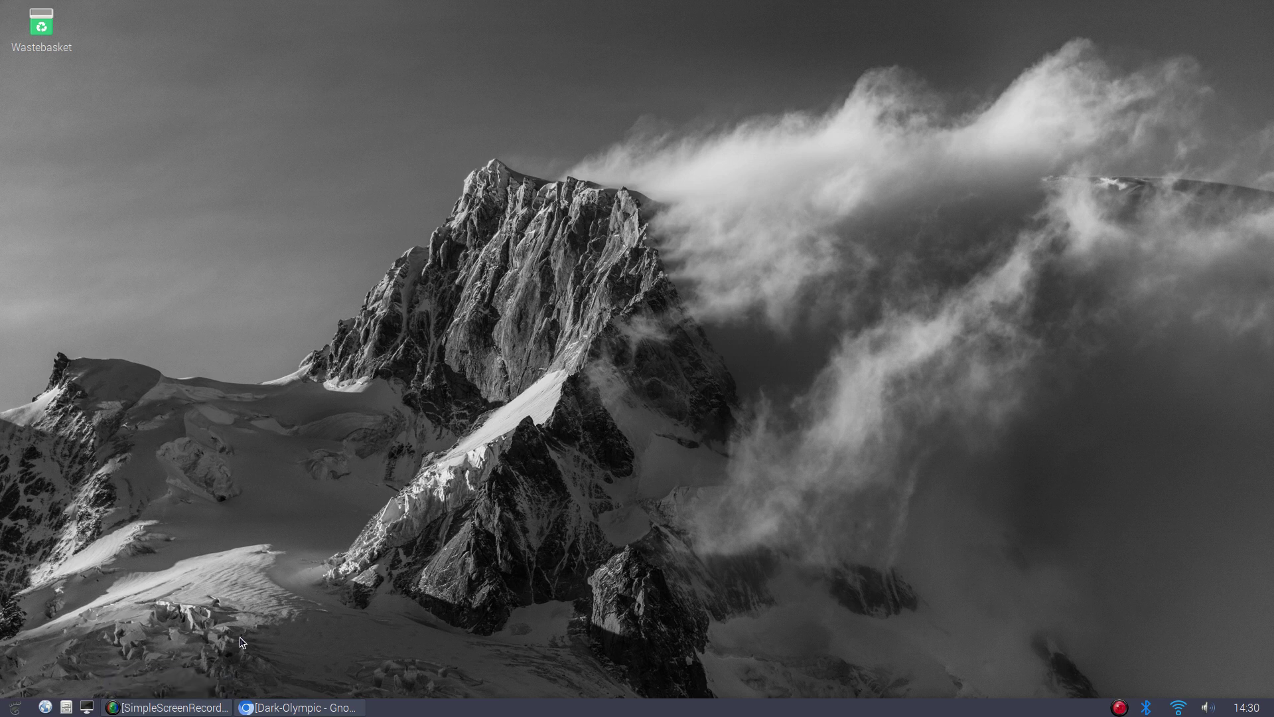
# Restore Chromium, search Gnome-look.org for 'BSM Simple', and open the BSM Simple suggestion
pyautogui.click(278, 707)
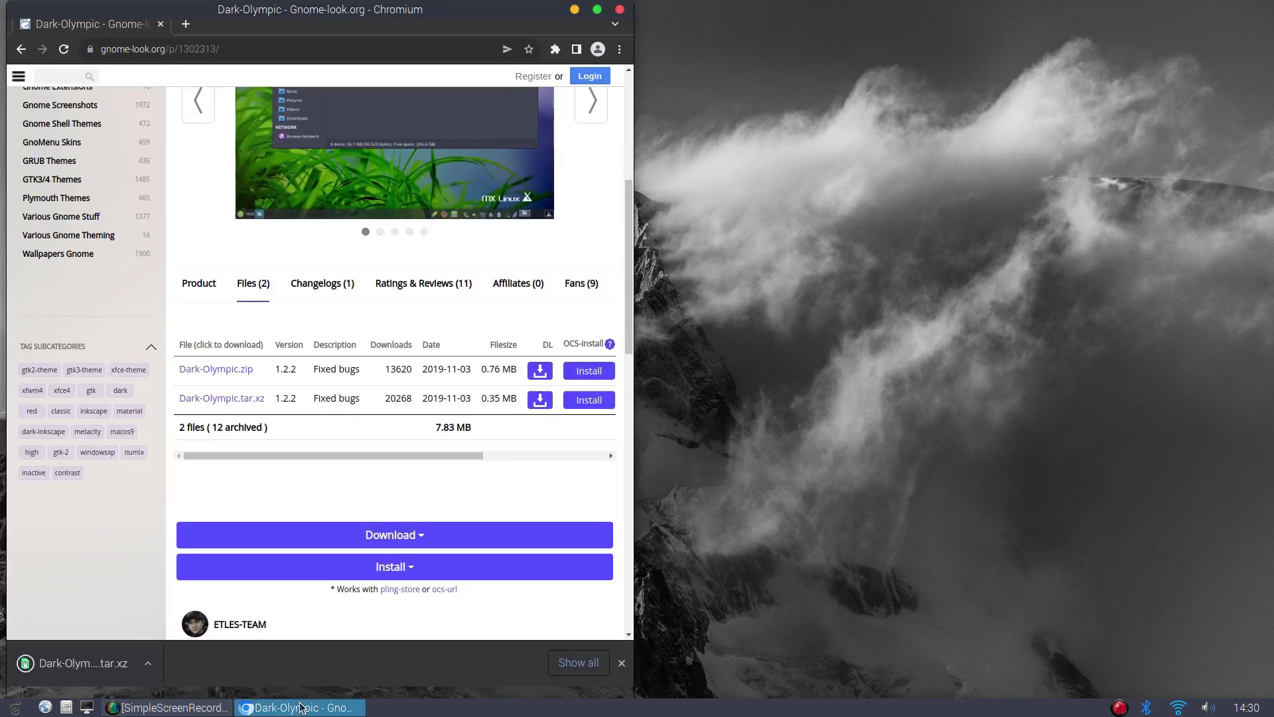
pyautogui.scroll(5, 254, 405)
pyautogui.scroll(1, 254, 405)
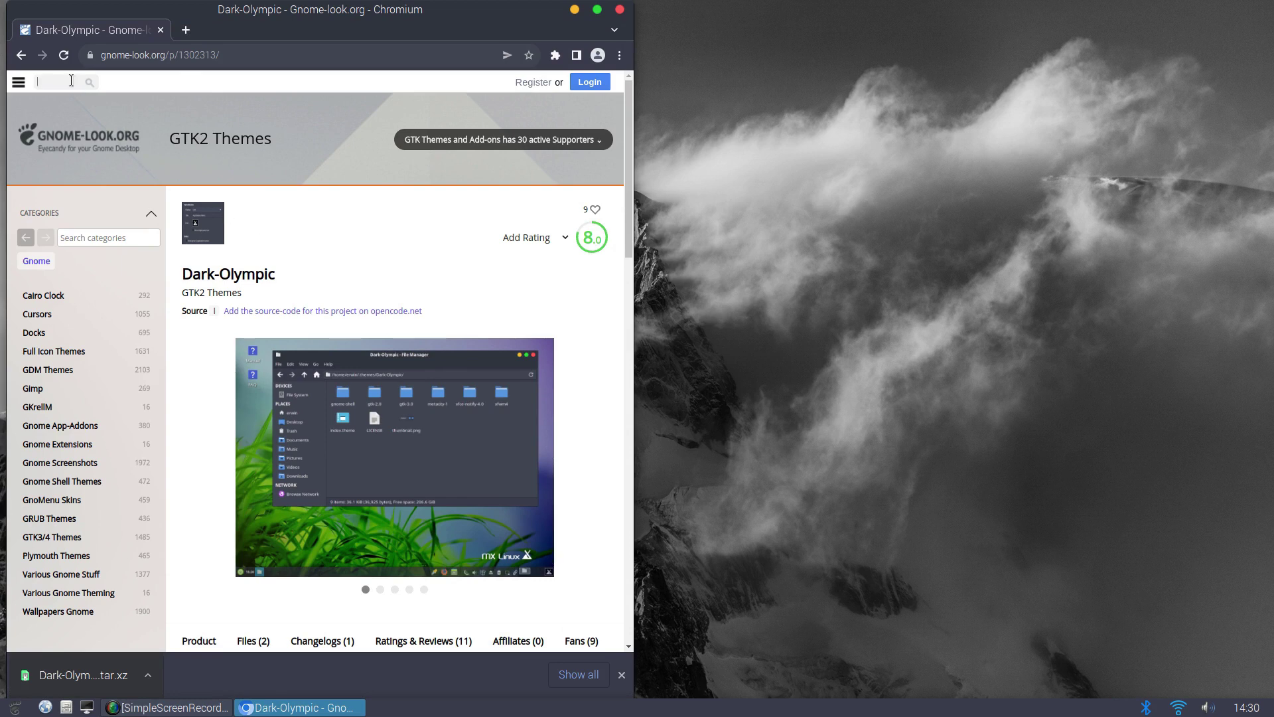
pyautogui.write('BSM Simple')
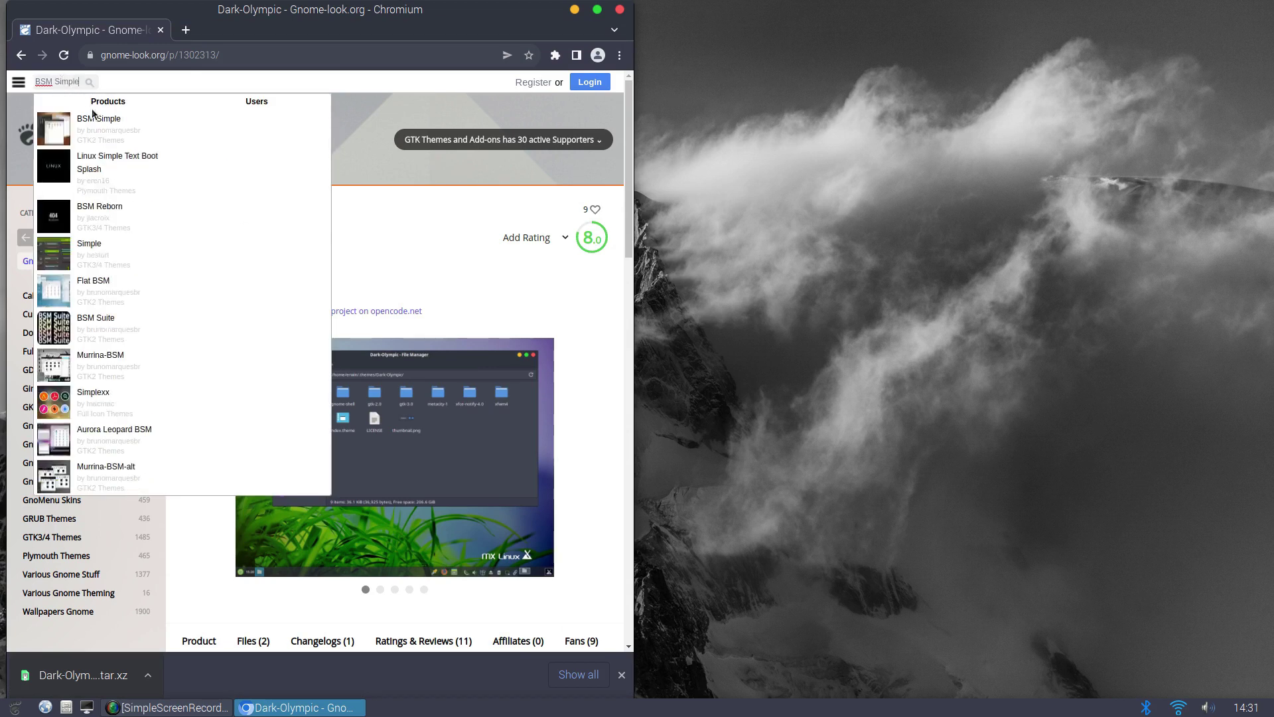
pyautogui.click(93, 123)
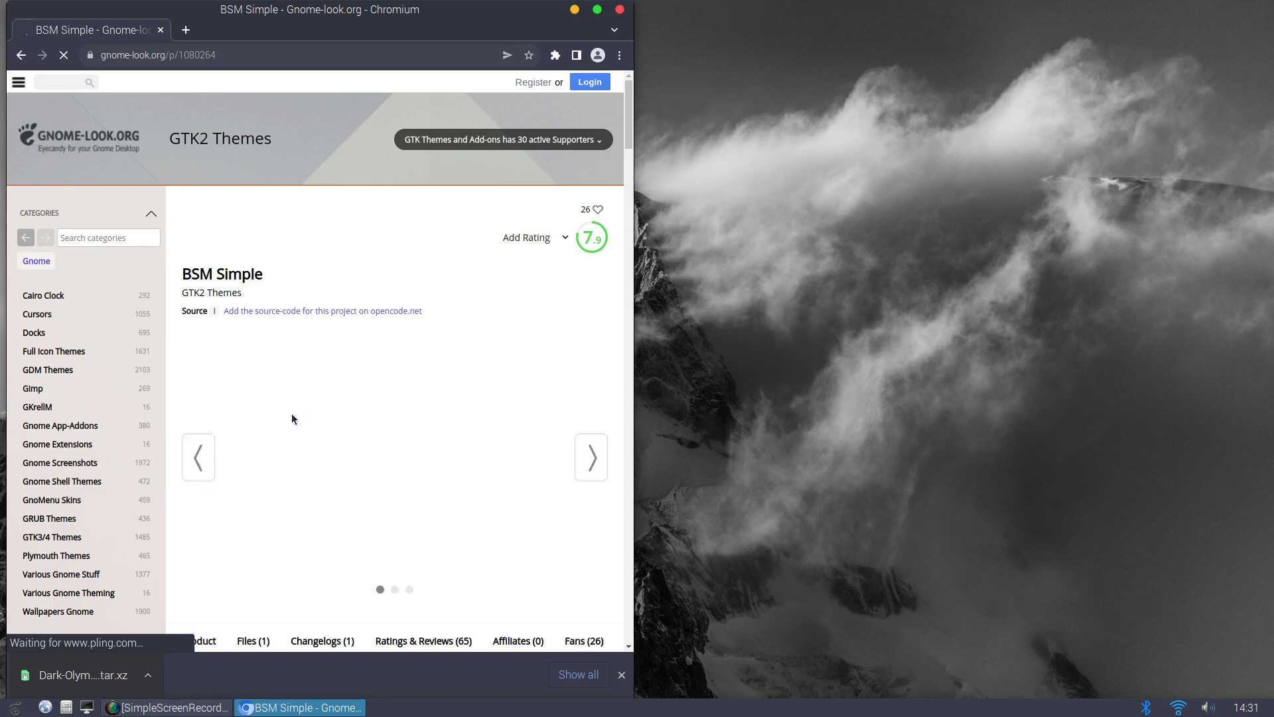
# Maximize Chromium, dismiss the downloads bar, and open the Files (1) tab listing 121685-BSM Simple 13.tar.gz
pyautogui.scroll(-3, 299, 411)
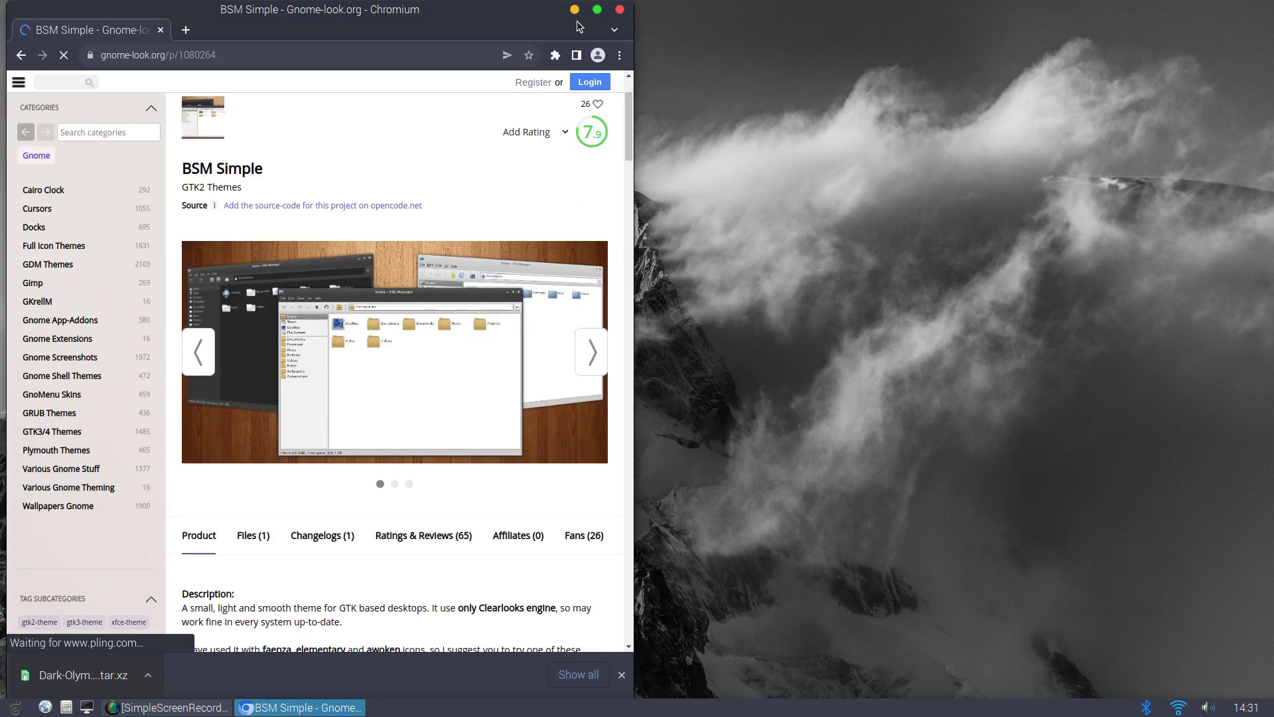
pyautogui.click(597, 9)
pyautogui.click(1262, 674)
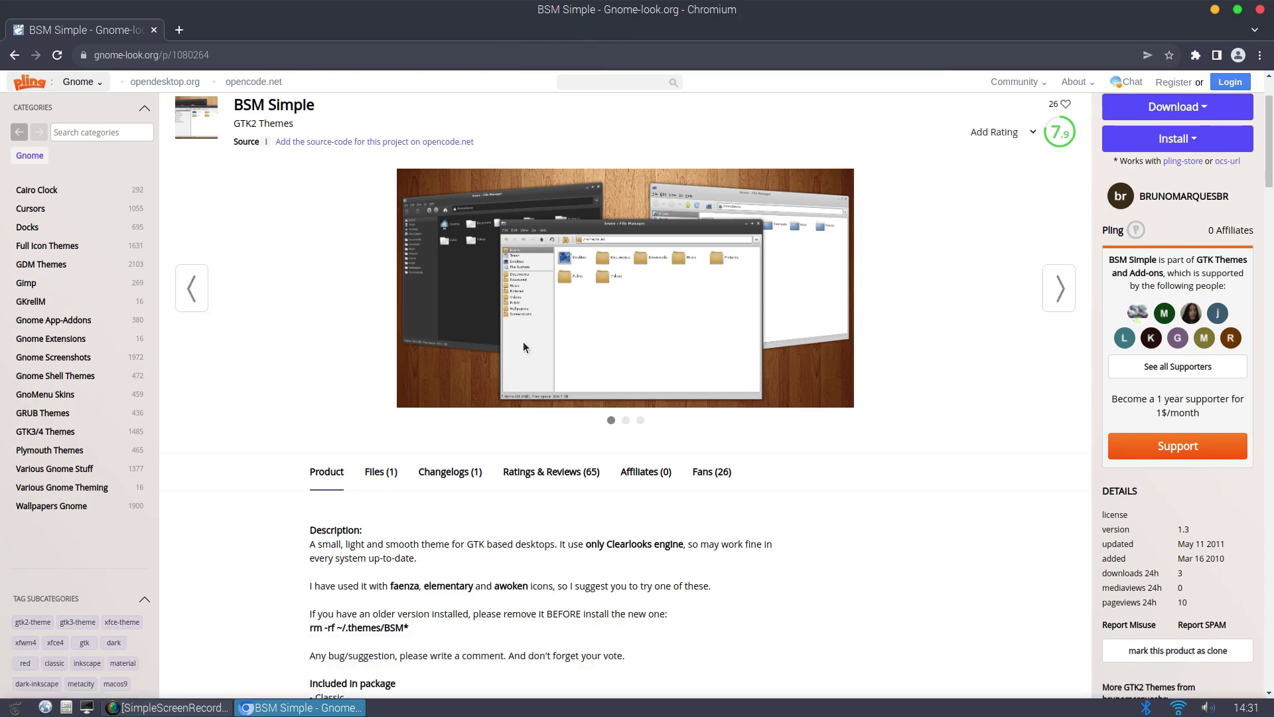
pyautogui.scroll(-5, 372, 432)
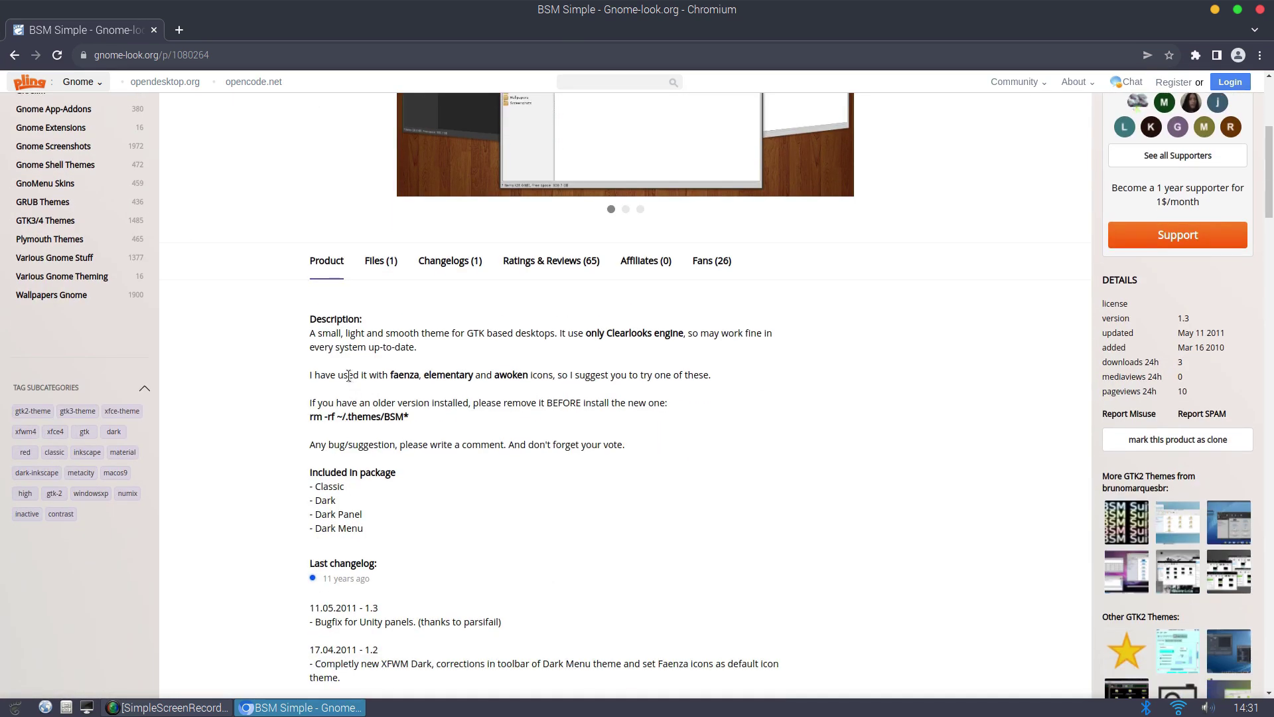
pyautogui.scroll(-5, 346, 395)
pyautogui.scroll(-5, 347, 390)
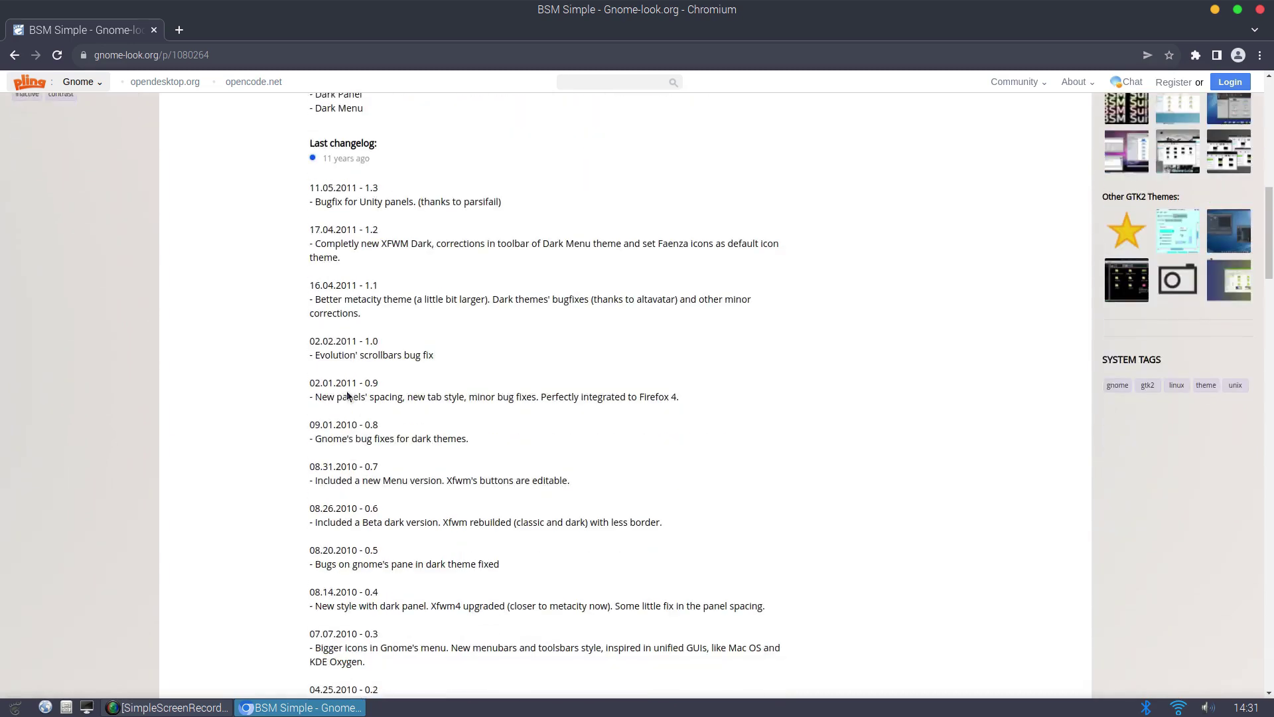
pyautogui.scroll(8, 347, 390)
pyautogui.scroll(4, 347, 396)
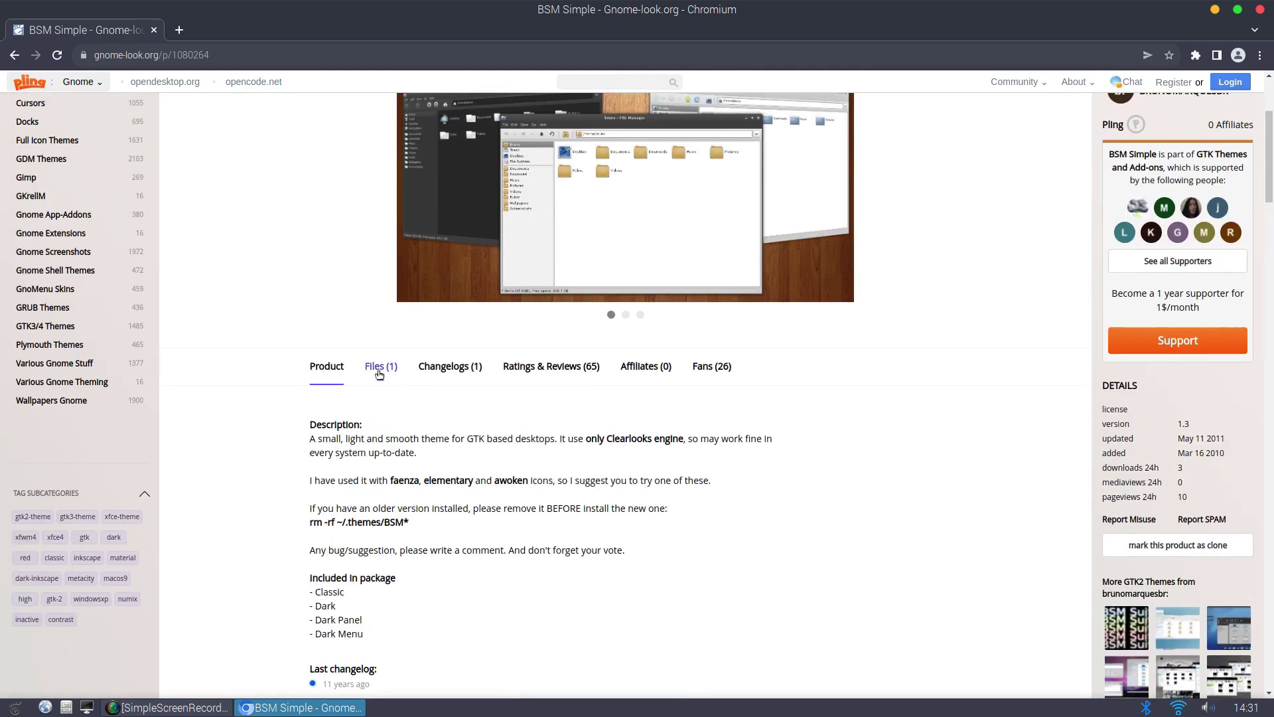
pyautogui.click(379, 370)
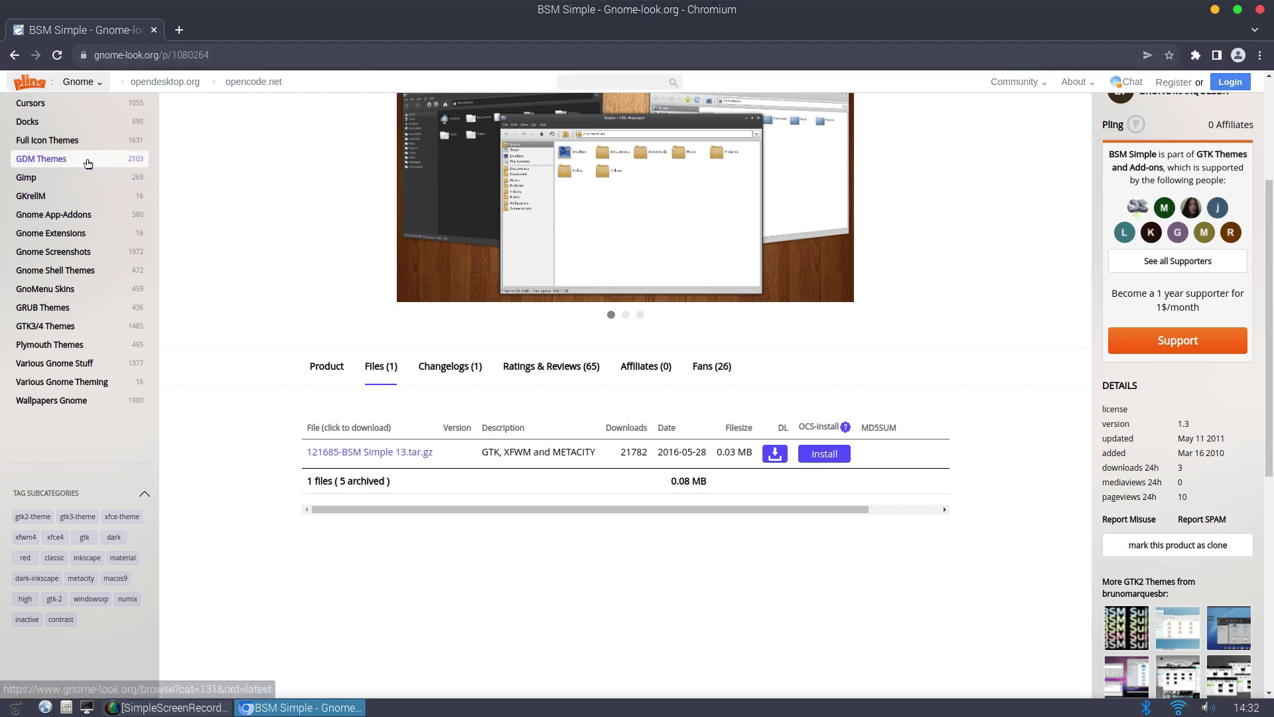
# Filter the category list with 'ic' and open the Full Icon Themes category
pyautogui.scroll(3, 107, 247)
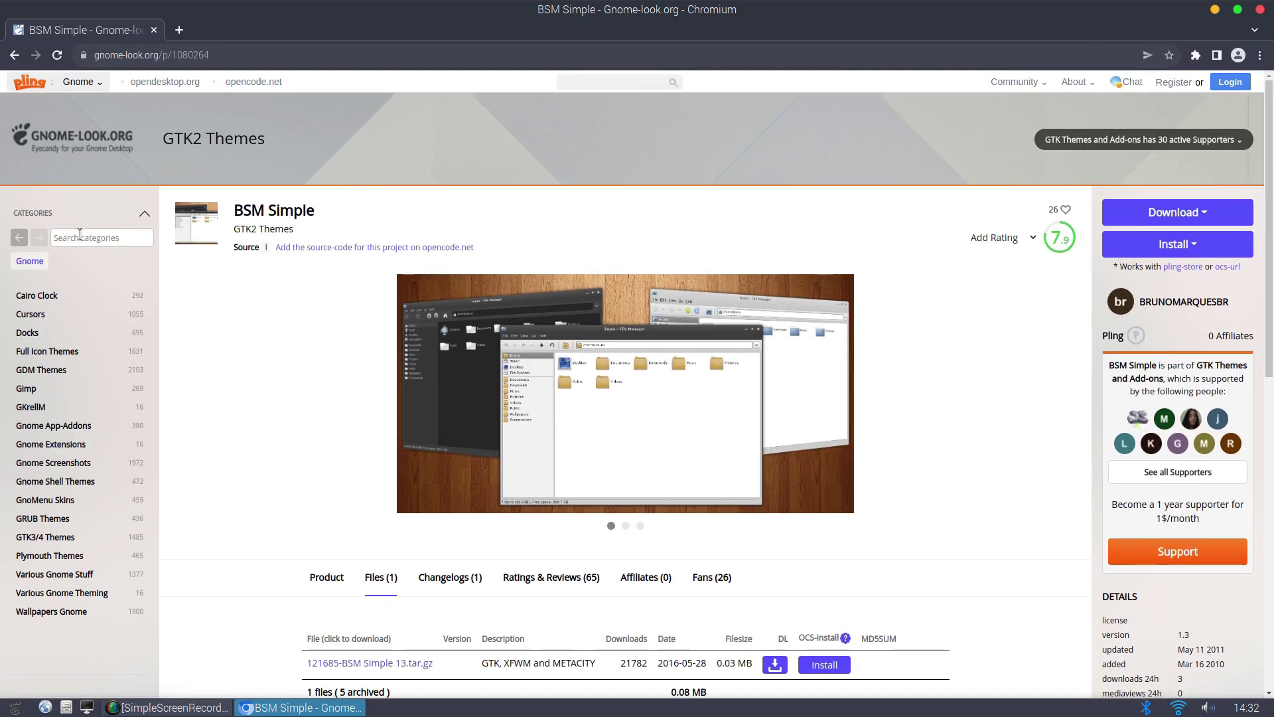
pyautogui.click(79, 236)
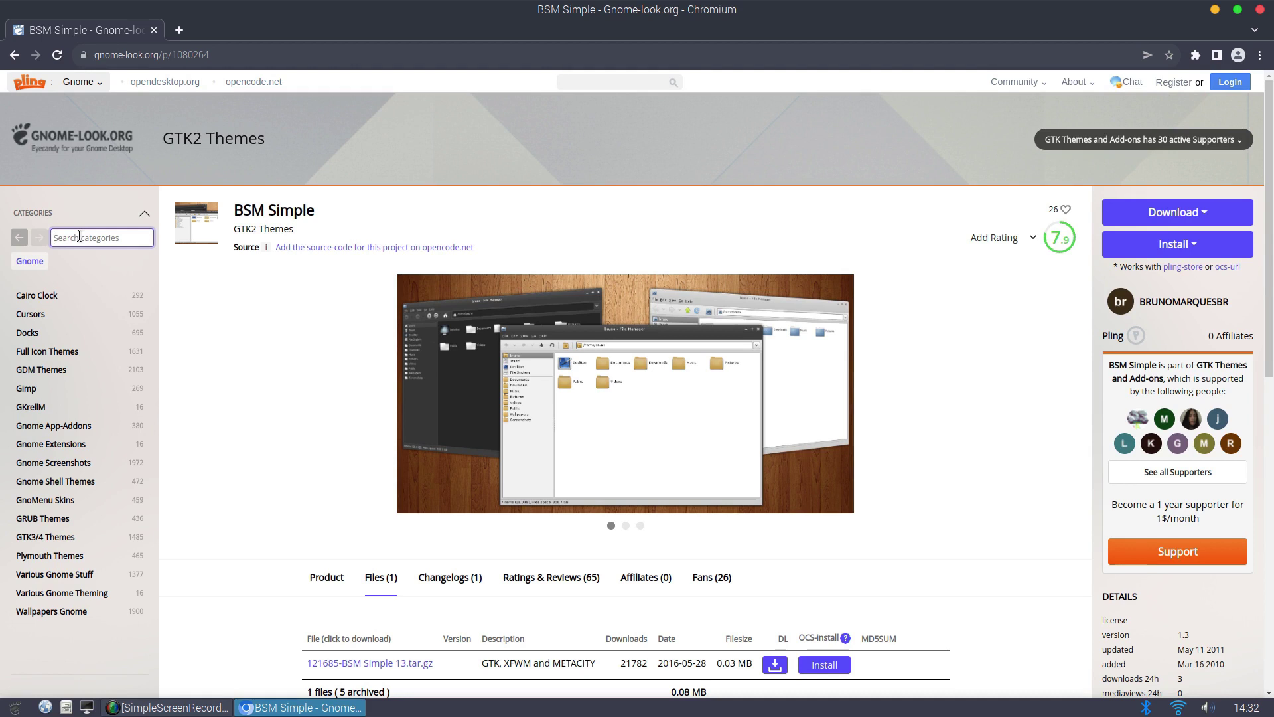
pyautogui.write('ic')
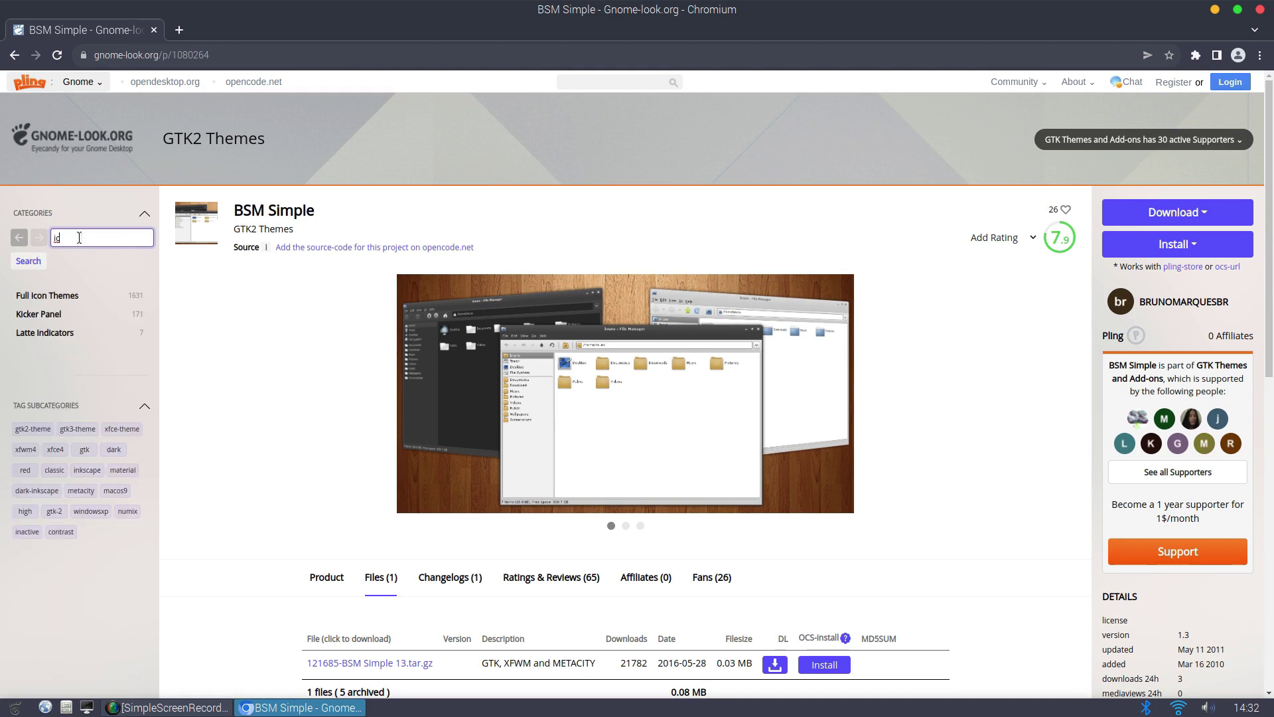
pyautogui.click(55, 308)
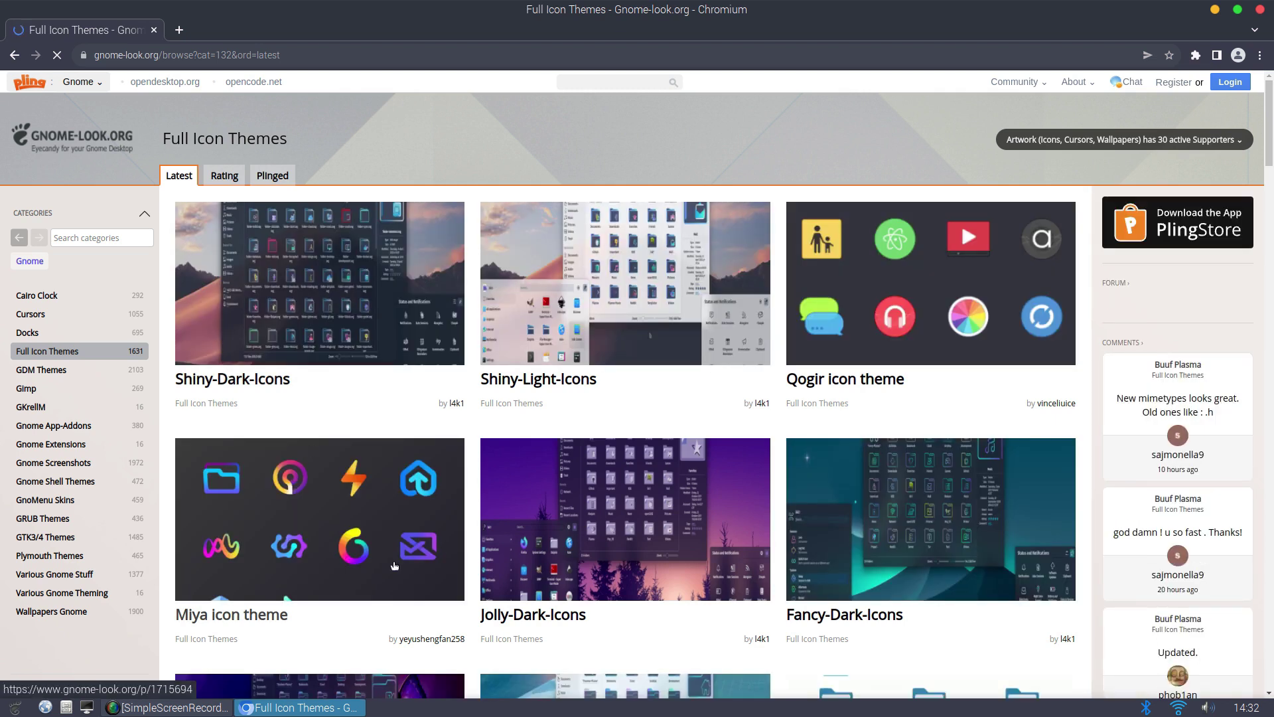
# Sort the Full Icon Themes by Rating and scroll to the Papirus entry
pyautogui.click(230, 174)
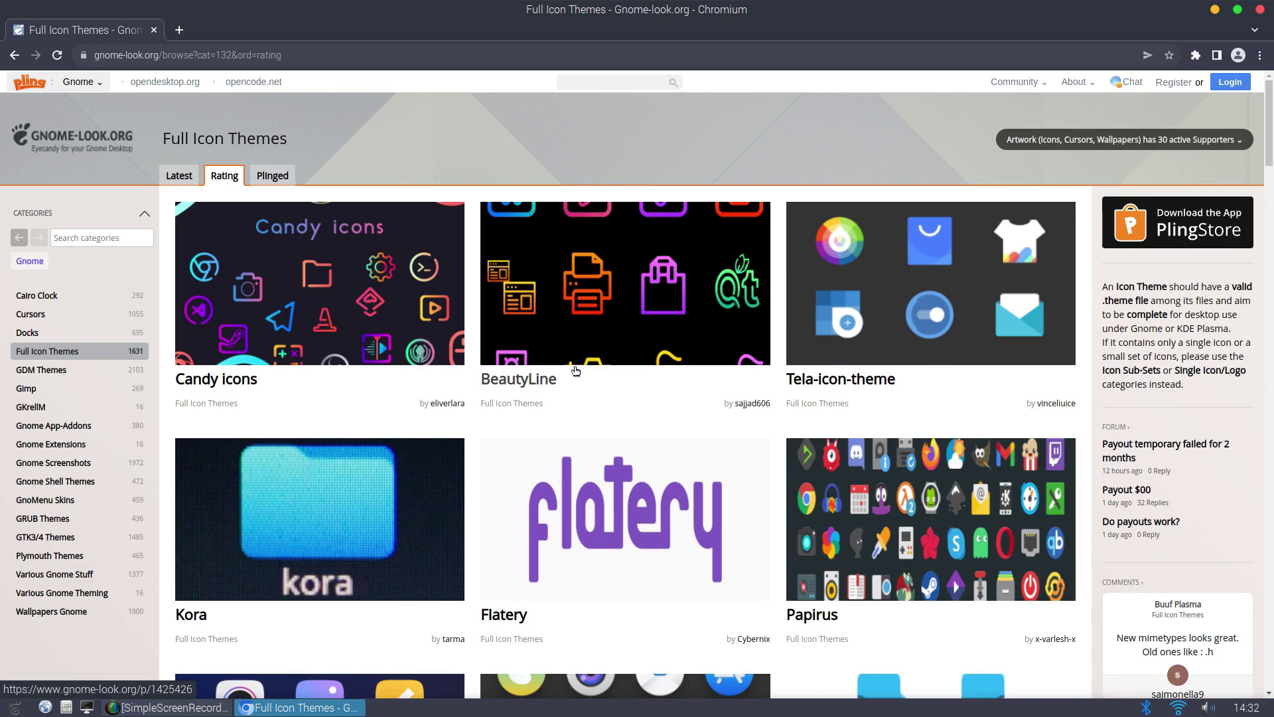
pyautogui.scroll(-2, 576, 371)
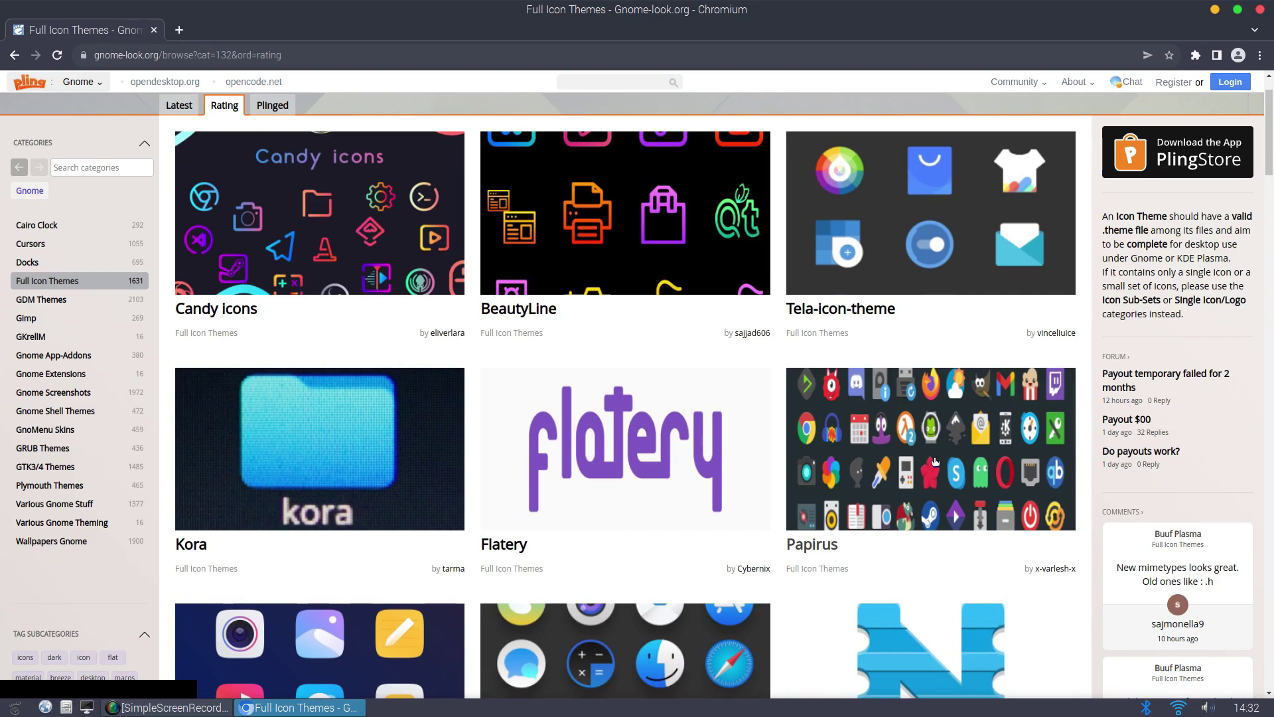
pyautogui.scroll(1, 935, 455)
pyautogui.scroll(-5, 640, 395)
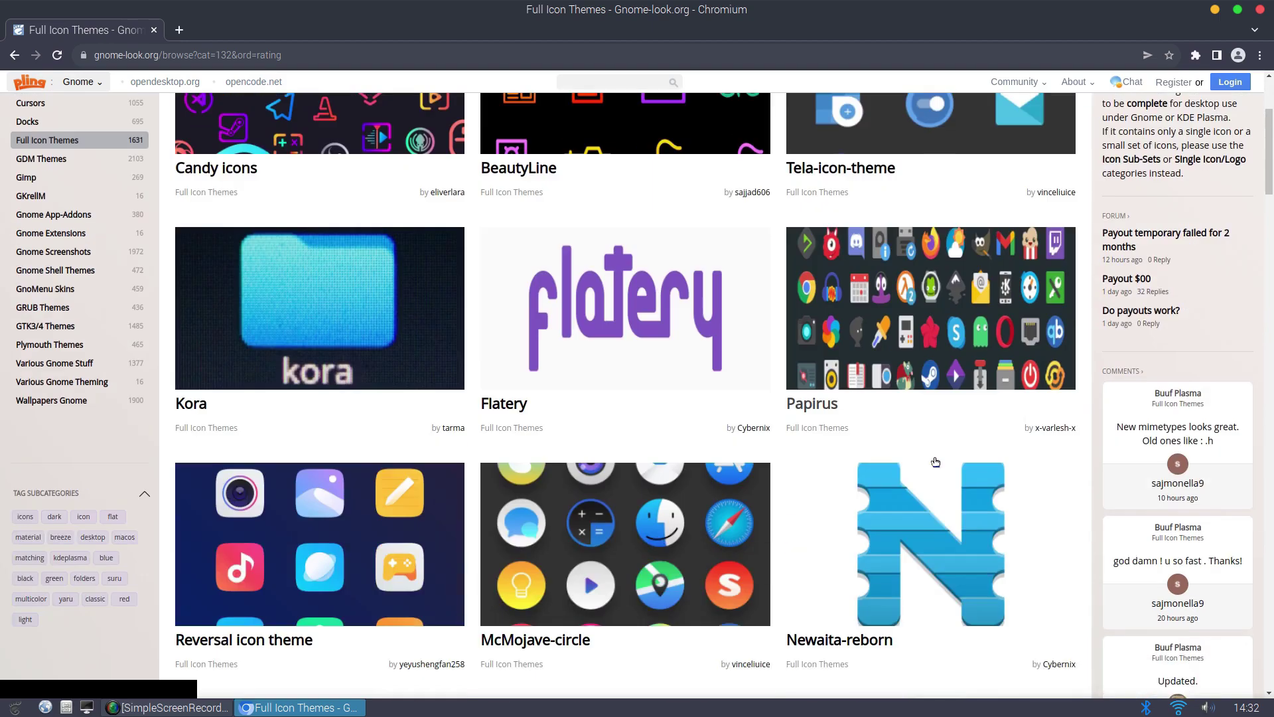
pyautogui.scroll(-4, 638, 395)
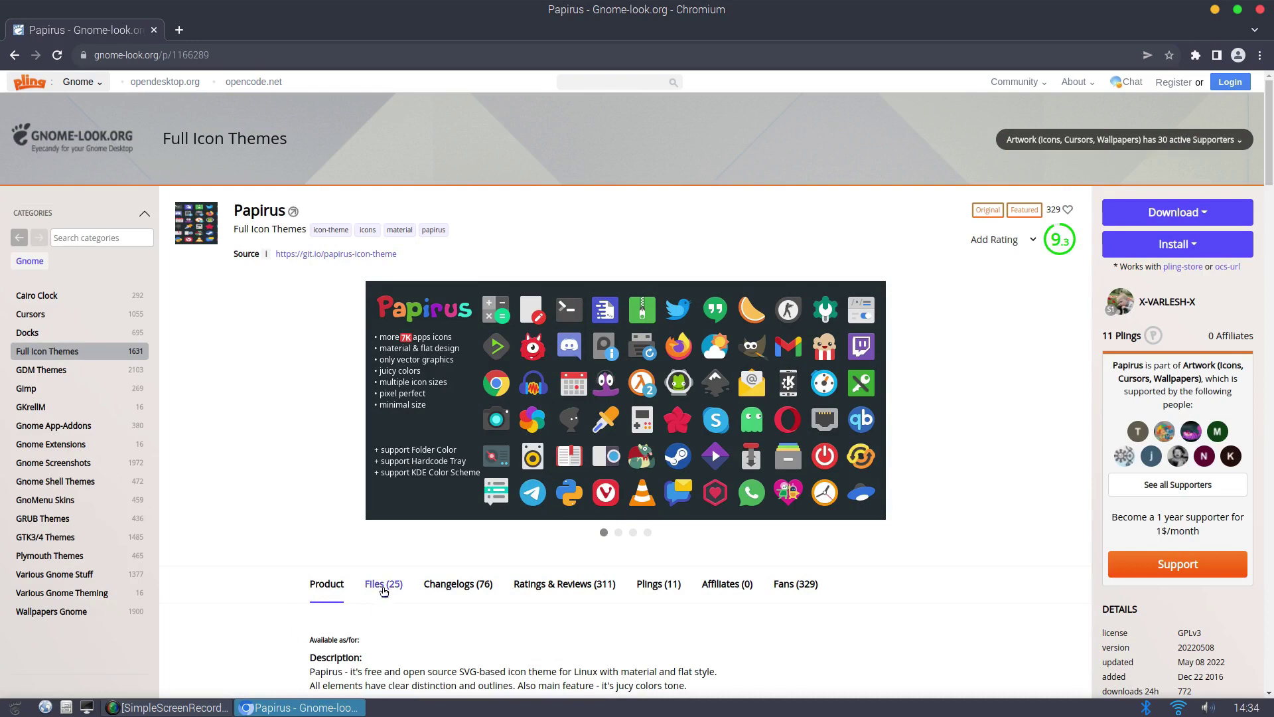
# From the Papirus Files (25) tab, download papirus-icon-theme-20220508.tar.gz (30.33 MB)
pyautogui.click(383, 589)
pyautogui.click(326, 586)
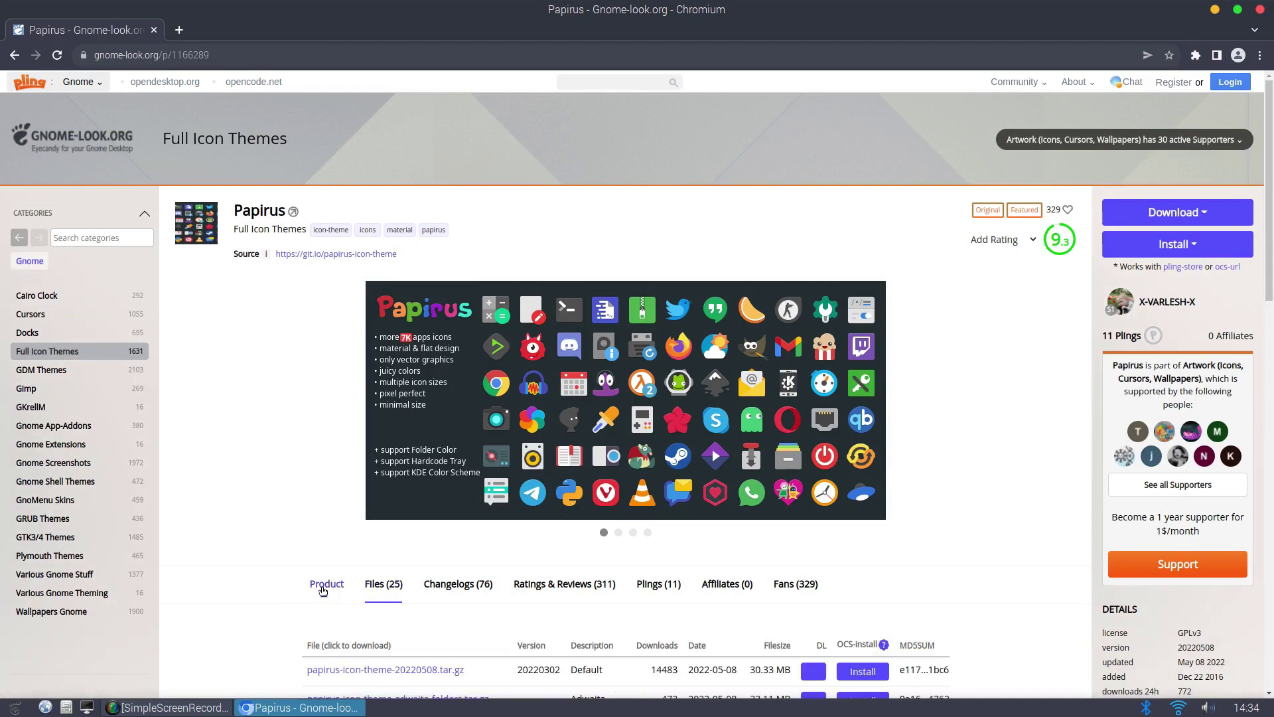
pyautogui.scroll(-1, 644, 644)
pyautogui.scroll(-2, 643, 643)
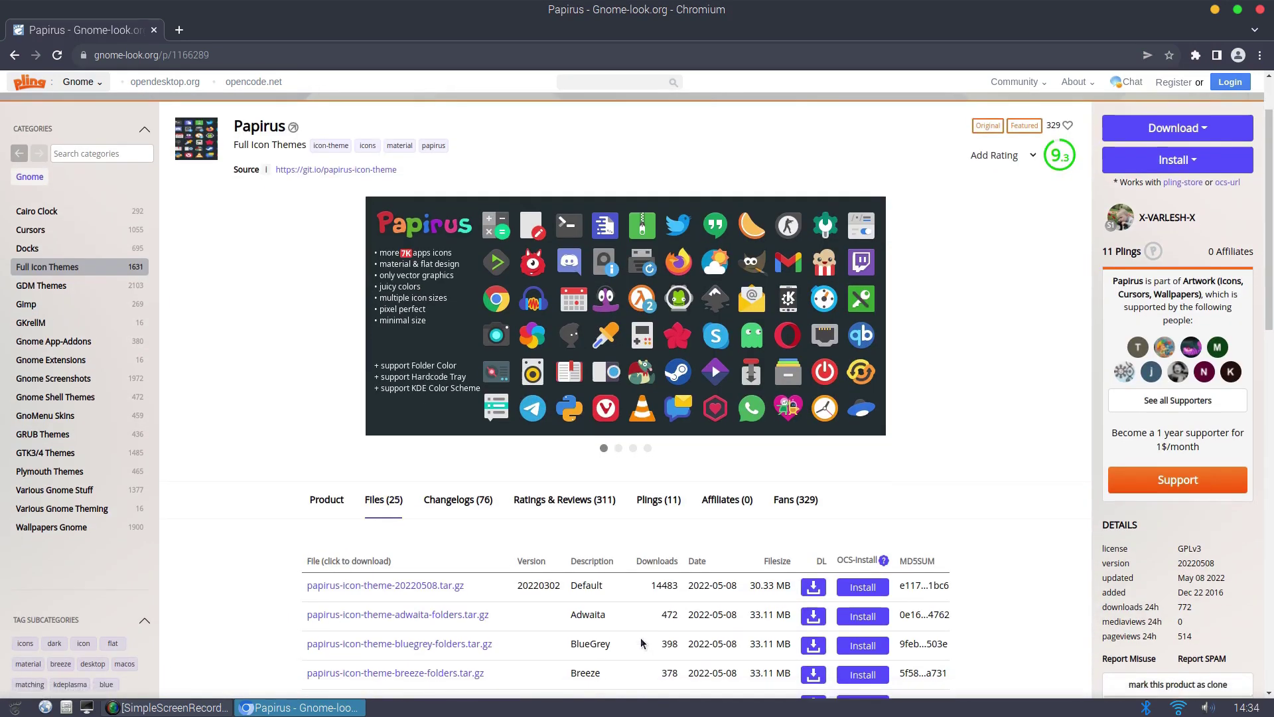
pyautogui.scroll(-1, 639, 637)
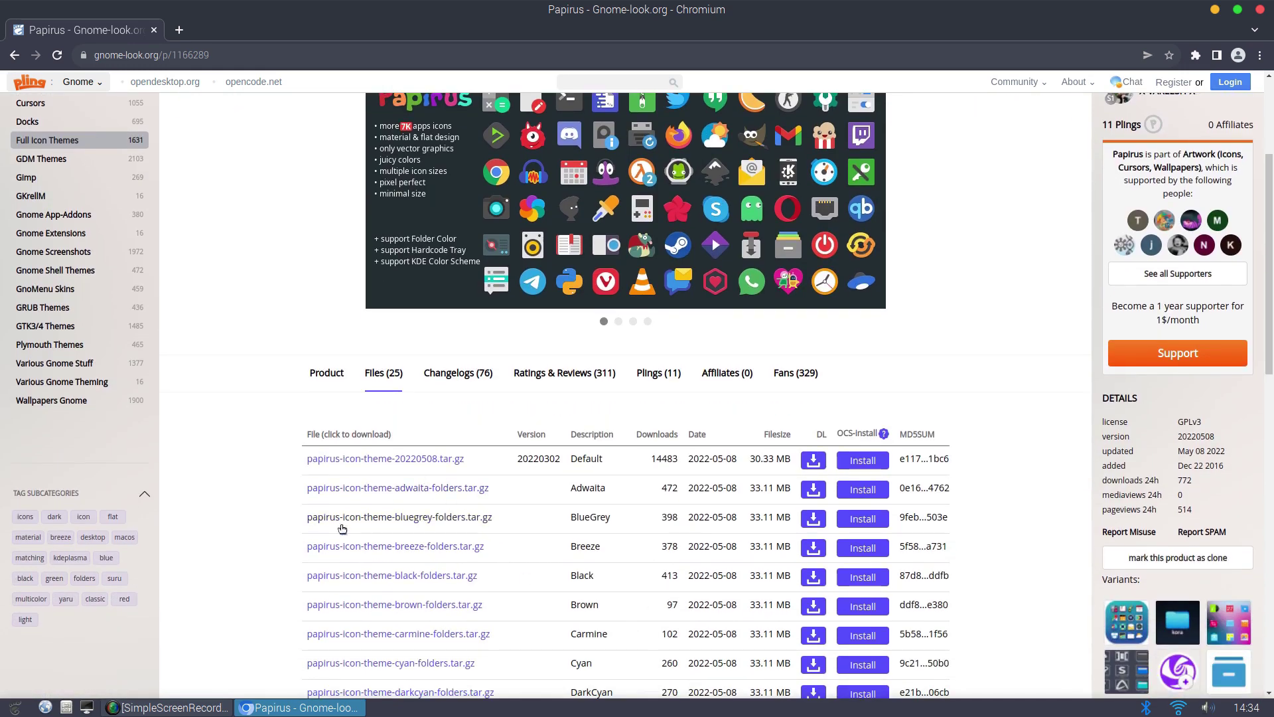
pyautogui.scroll(-3, 323, 528)
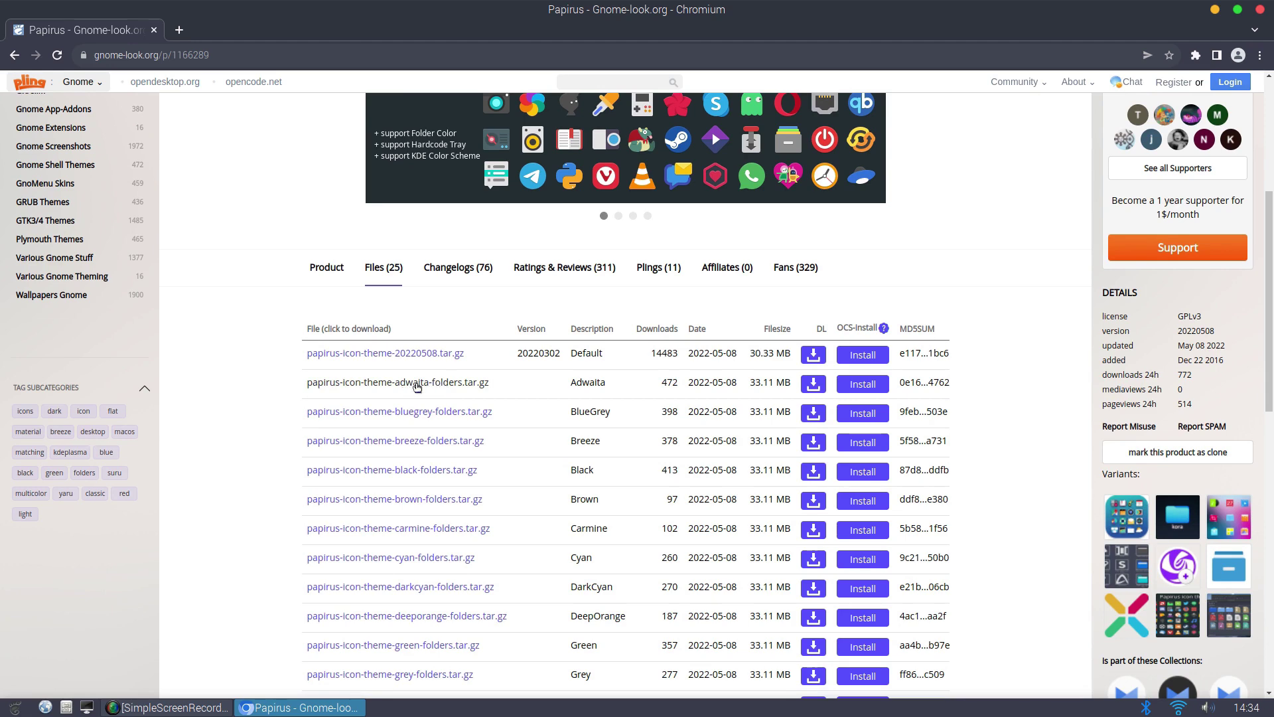
pyautogui.scroll(-3, 359, 506)
pyautogui.scroll(-7, 360, 507)
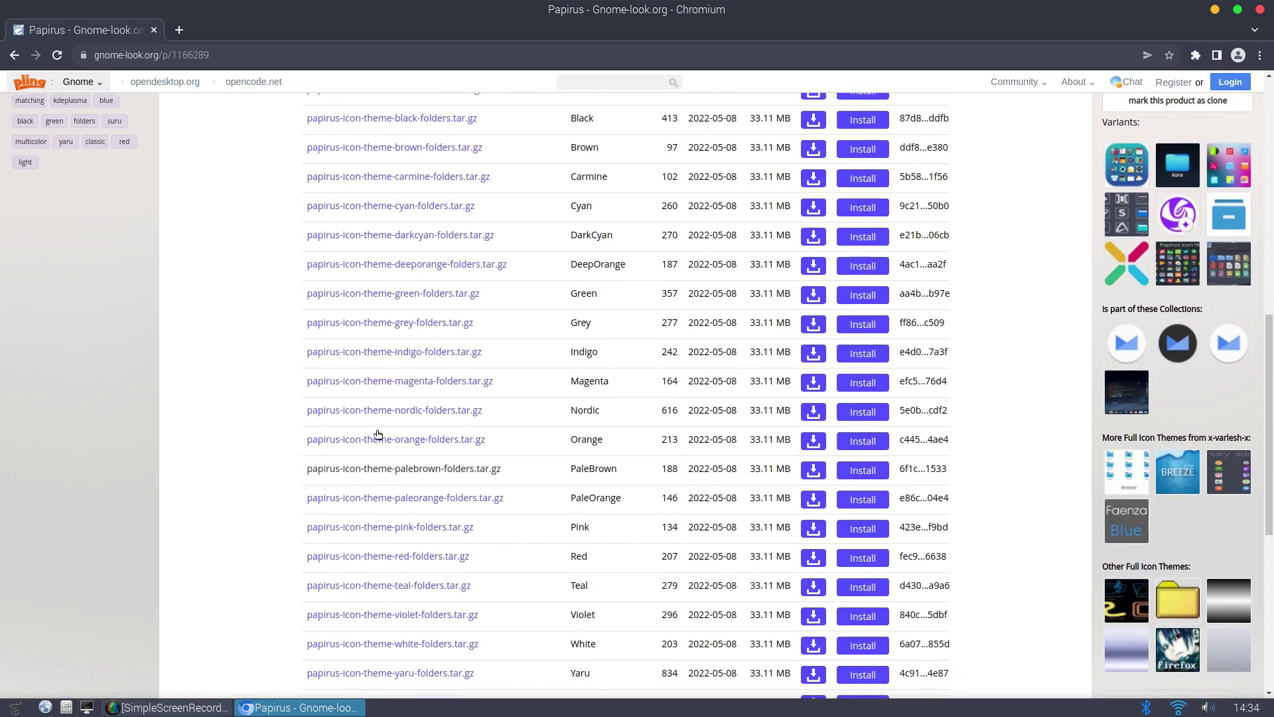
pyautogui.scroll(10, 437, 520)
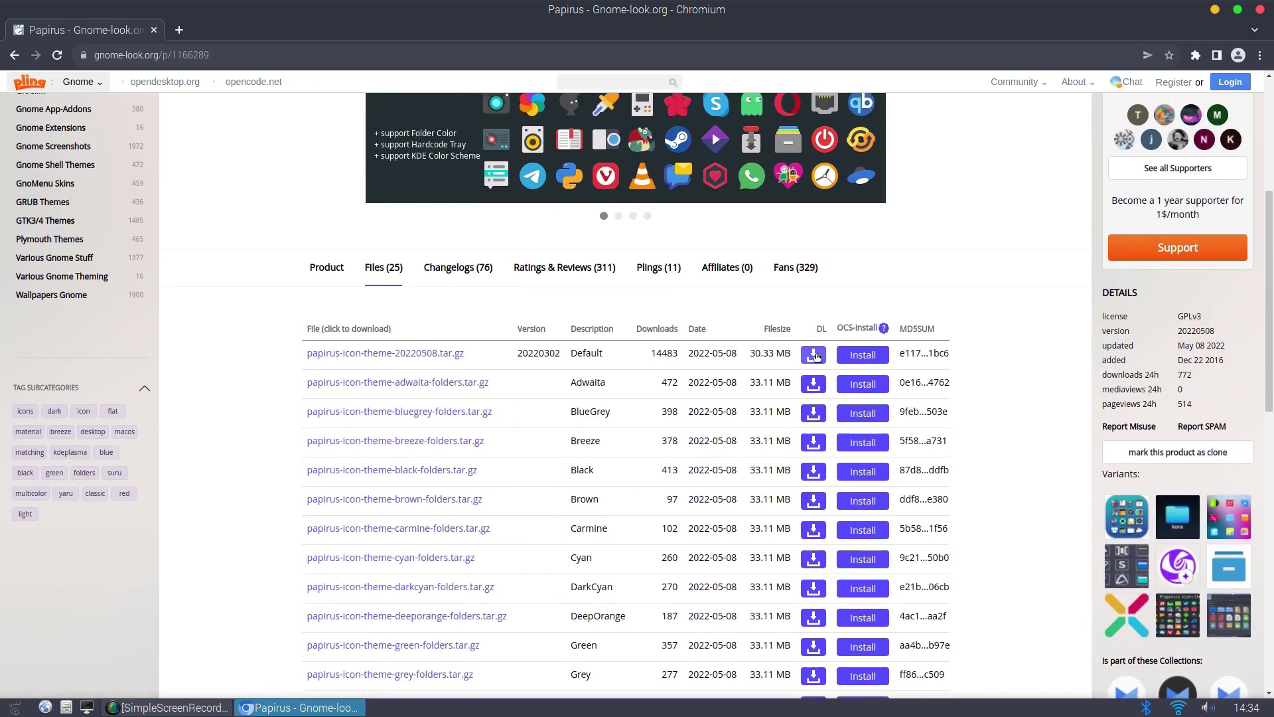
pyautogui.click(815, 355)
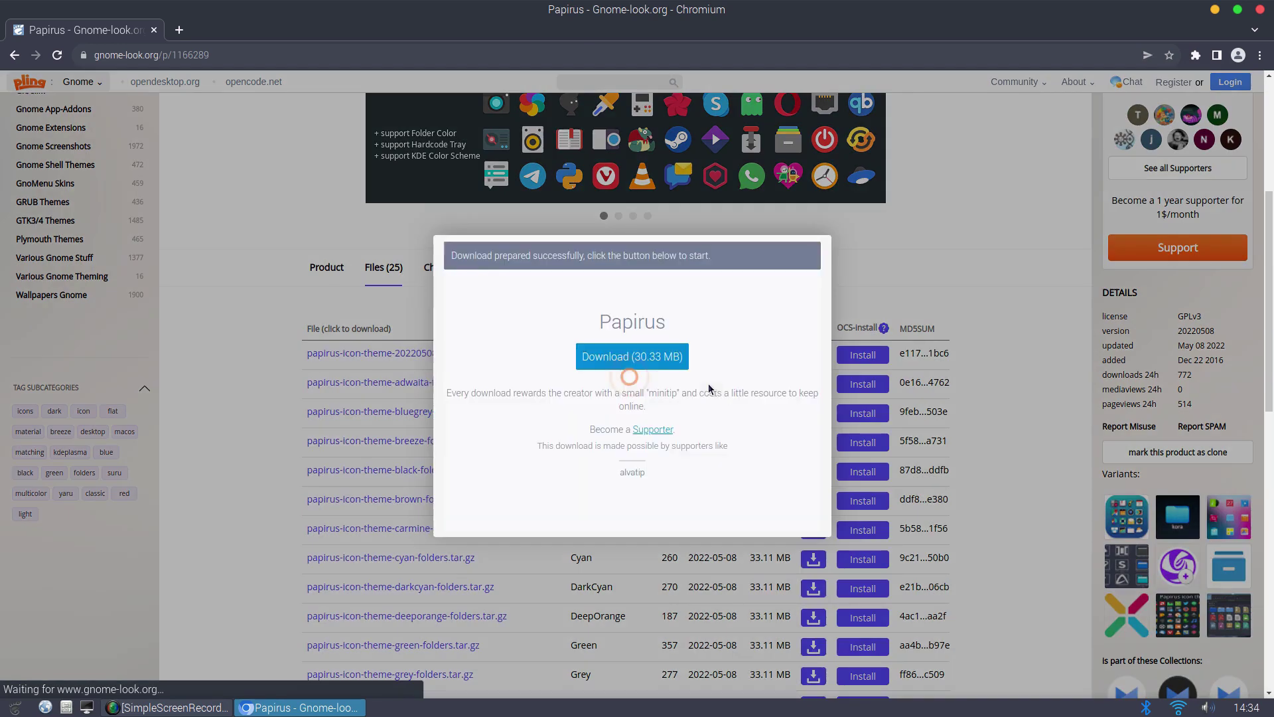
pyautogui.click(646, 359)
pyautogui.click(827, 238)
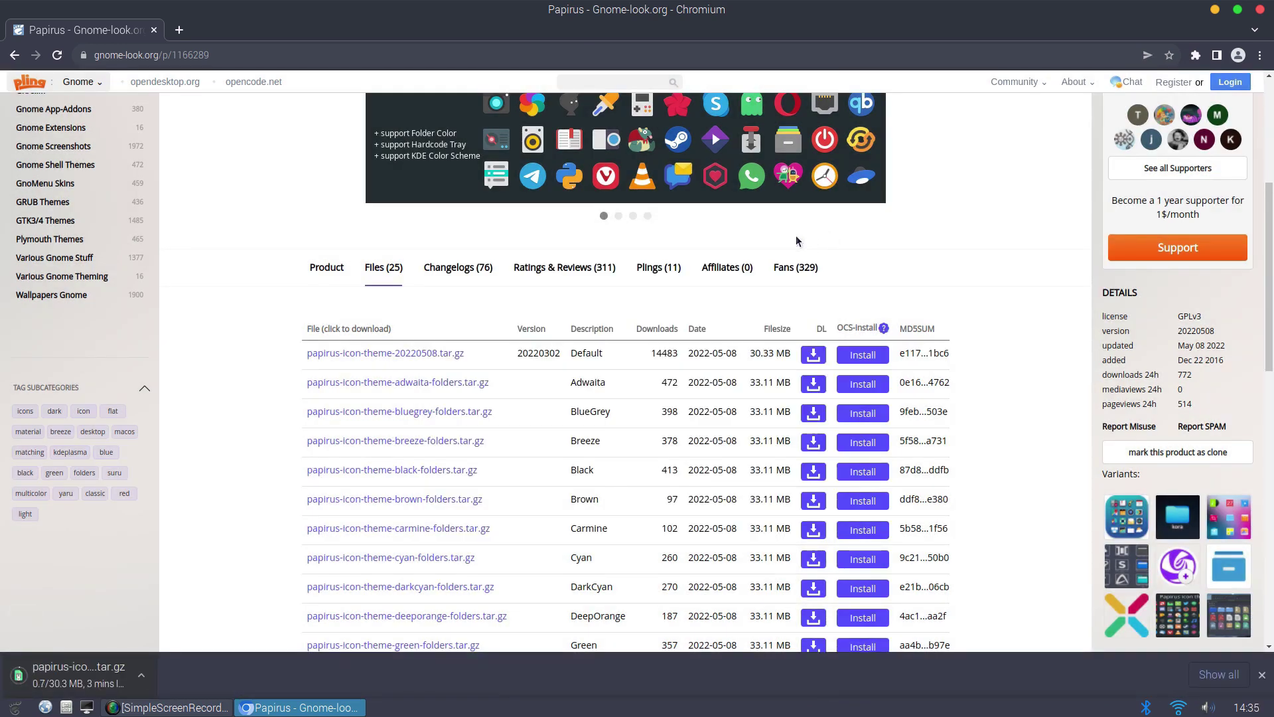
# Open Downloads in File Manager and use Extract Here on the papirus archive
pyautogui.click(1216, 9)
pyautogui.press('super+e')
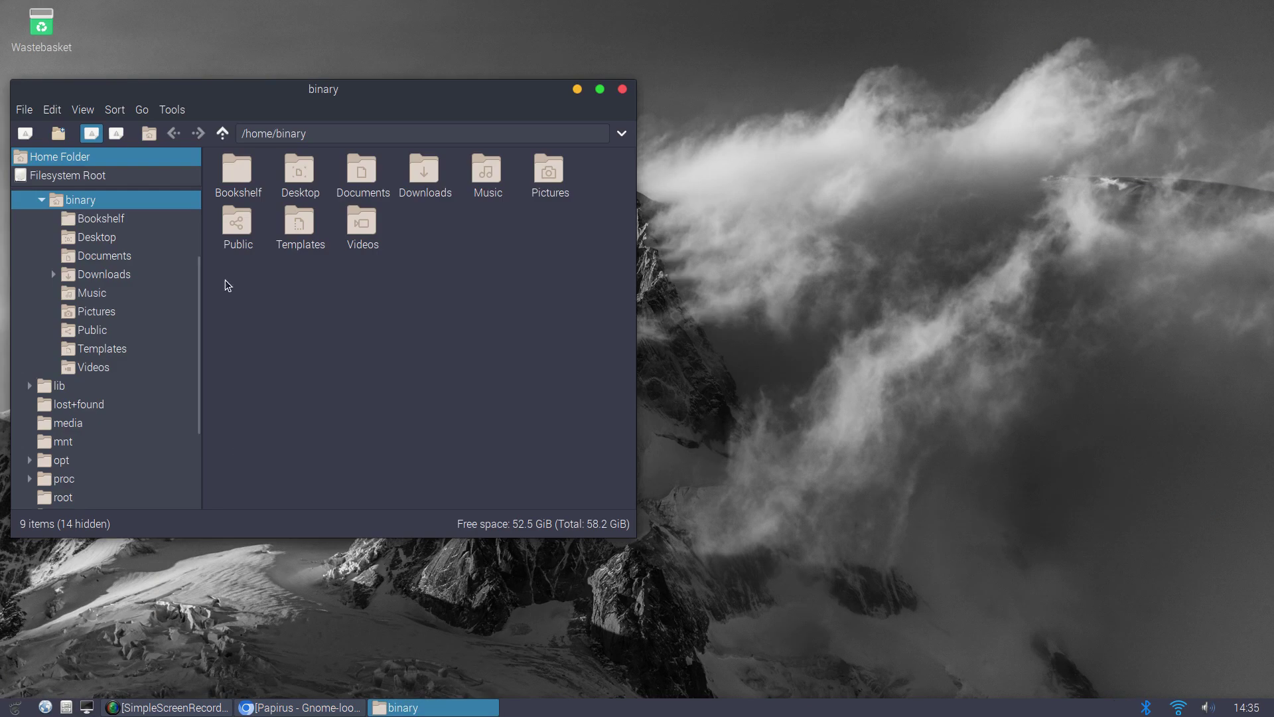
pyautogui.doubleClick(421, 176)
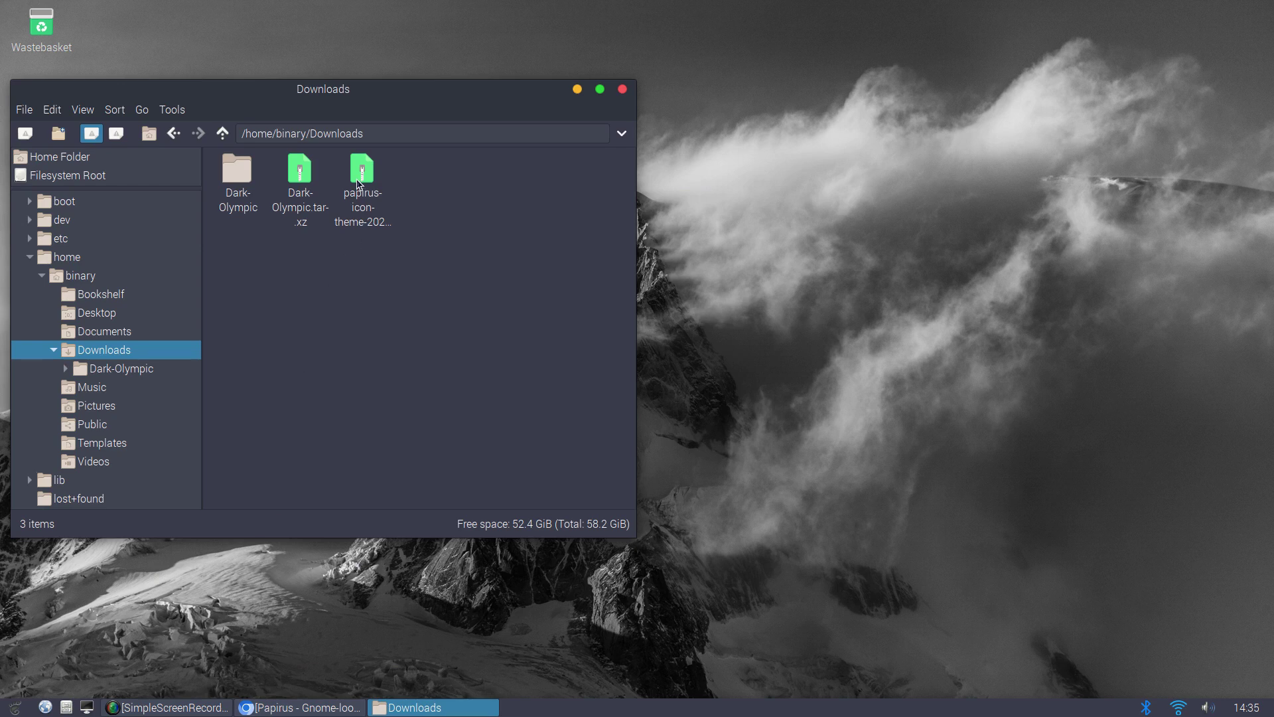
pyautogui.rightClick(358, 184)
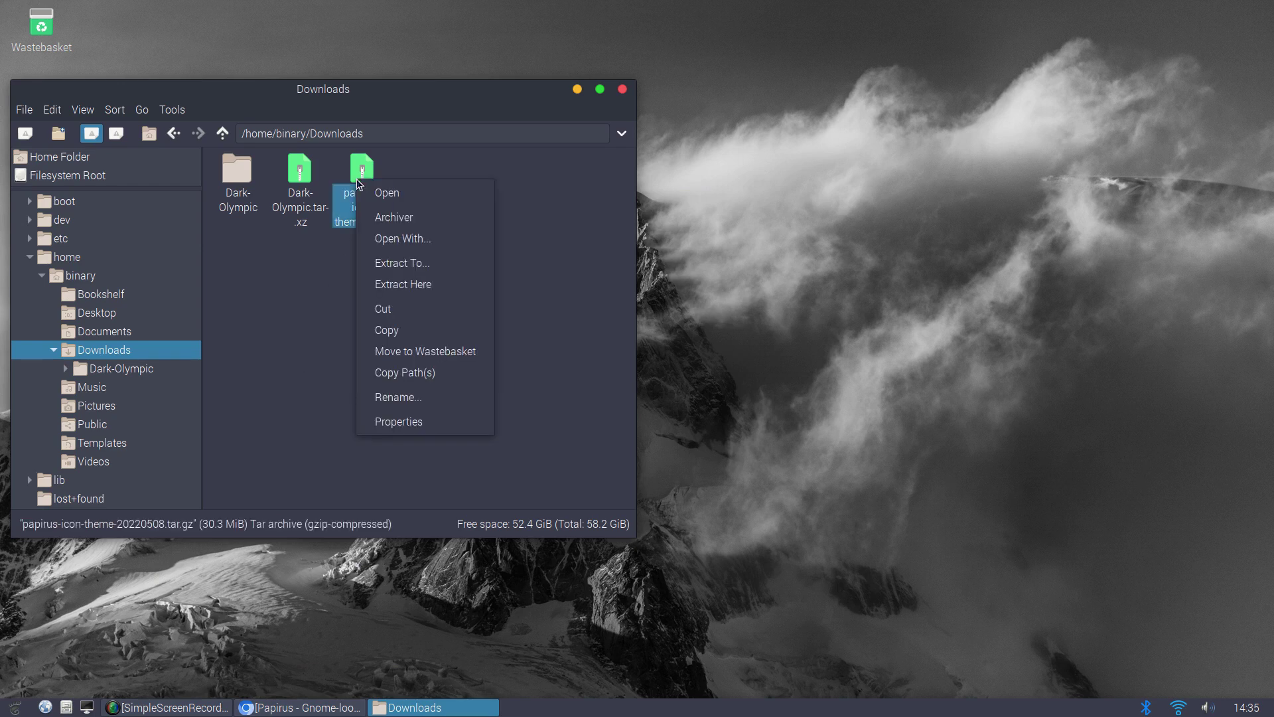
pyautogui.click(406, 285)
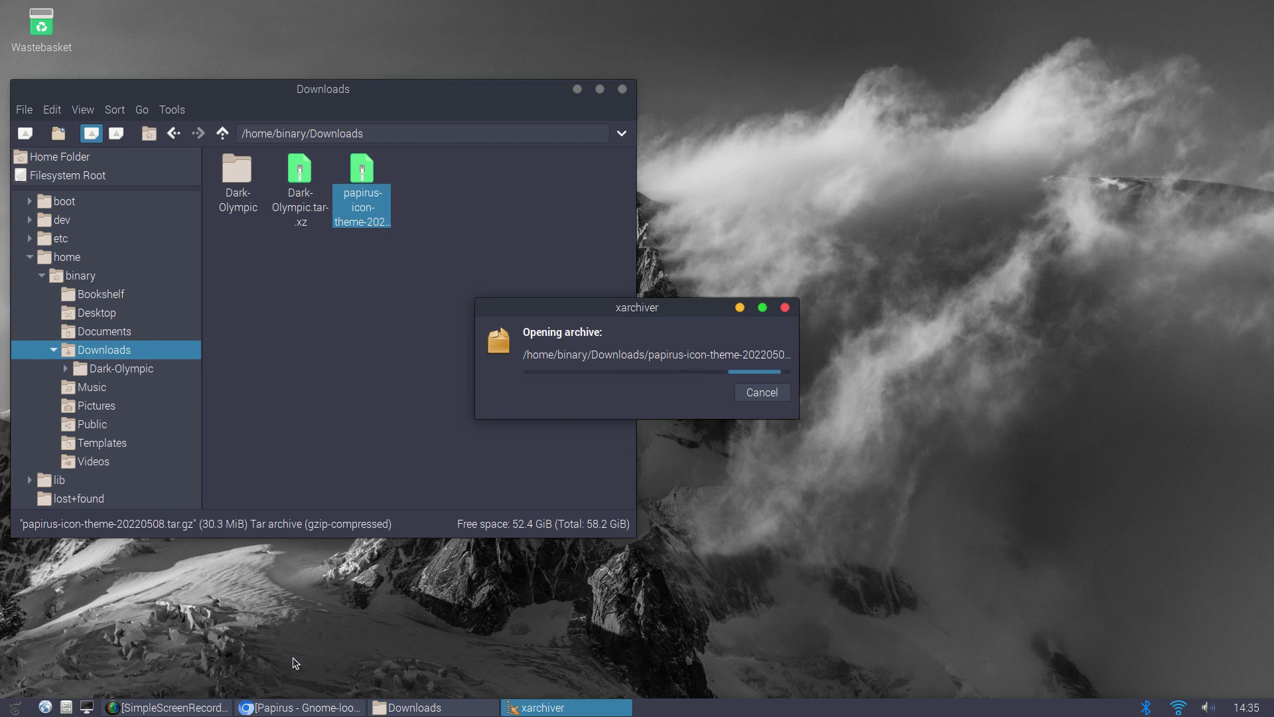
# Open a second file manager window at /usr/share/icons, placed right of Downloads
pyautogui.click(66, 707)
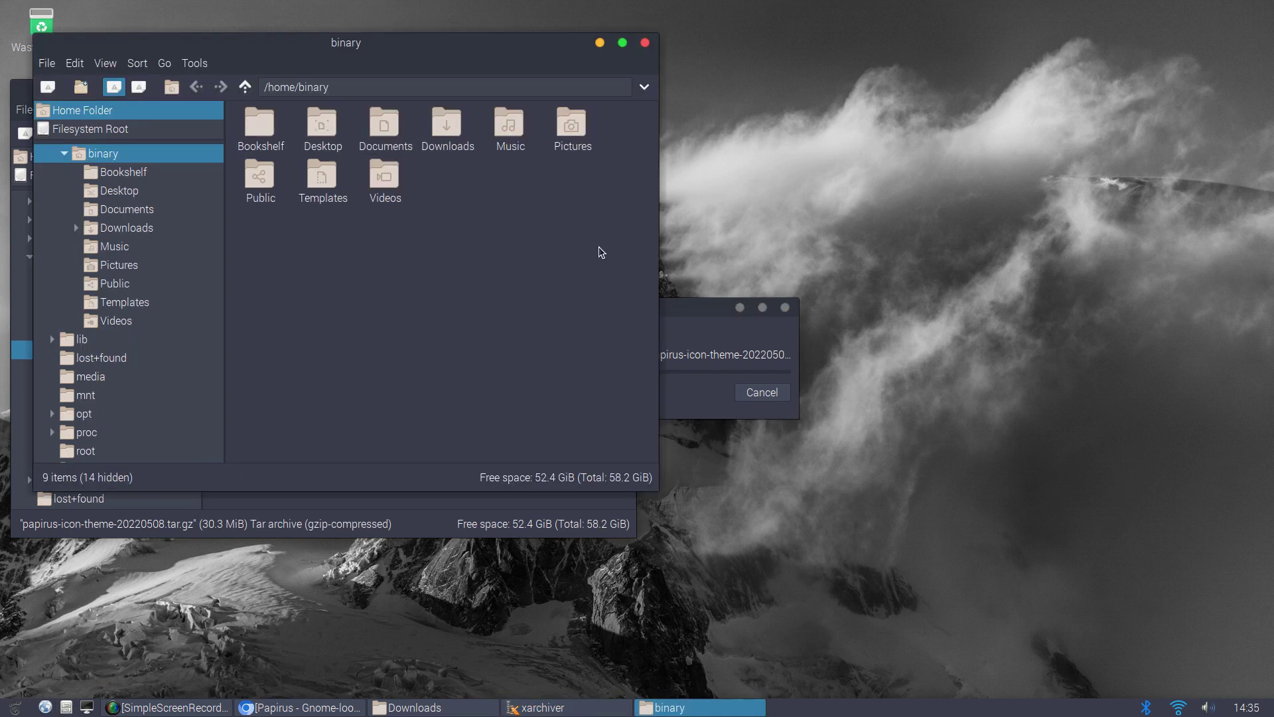
pyautogui.moveTo(452, 50); pyautogui.dragTo(1025, 70)
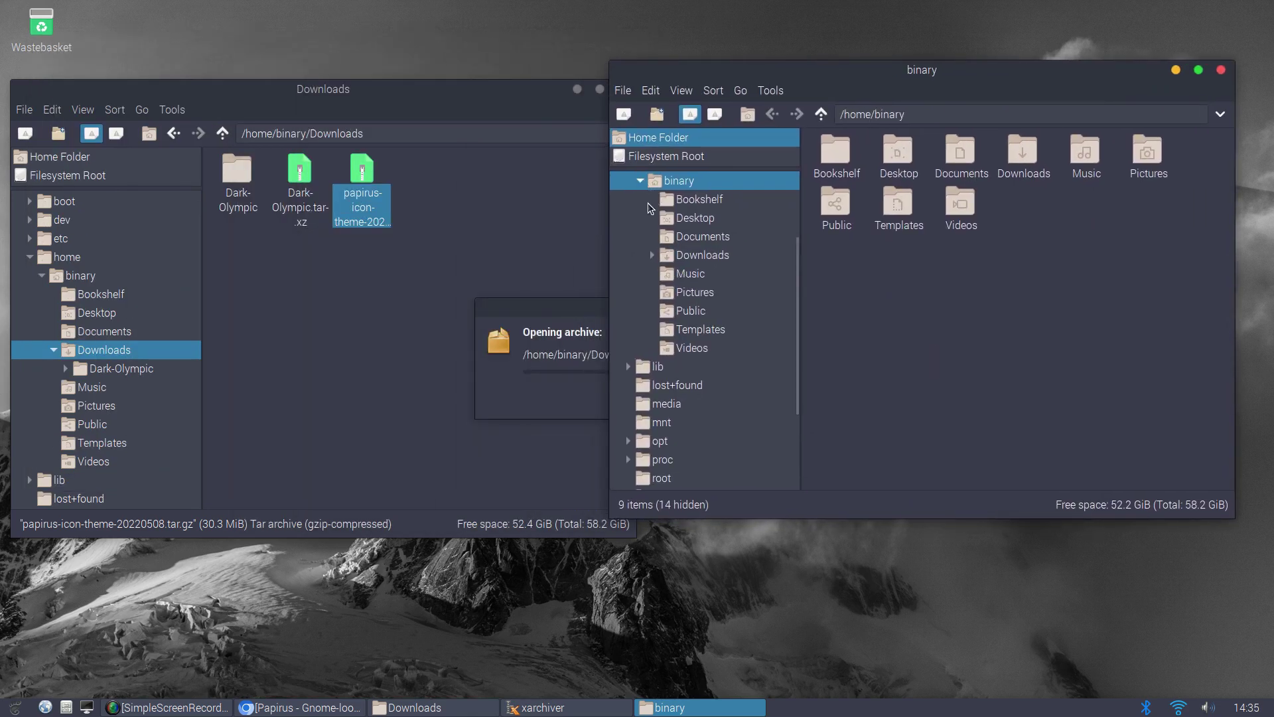
pyautogui.press('Left')
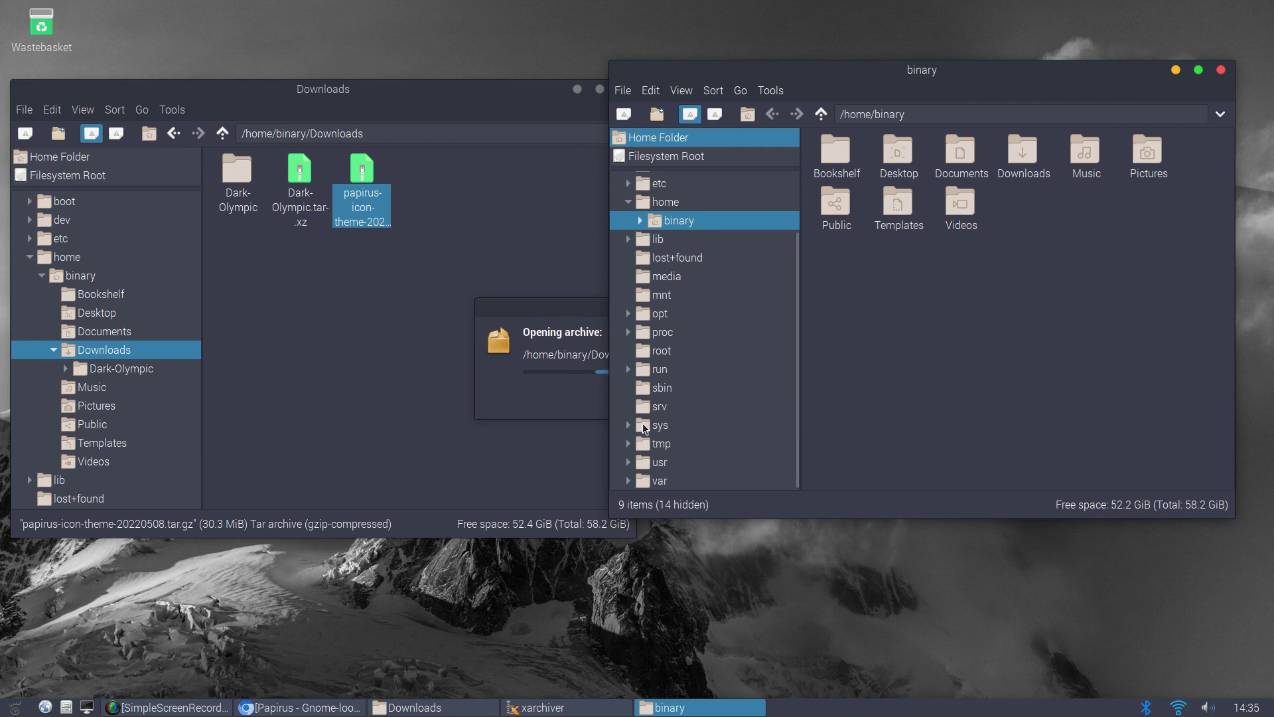
pyautogui.click(629, 463)
pyautogui.scroll(-2, 664, 470)
pyautogui.scroll(-1, 663, 470)
pyautogui.click(641, 444)
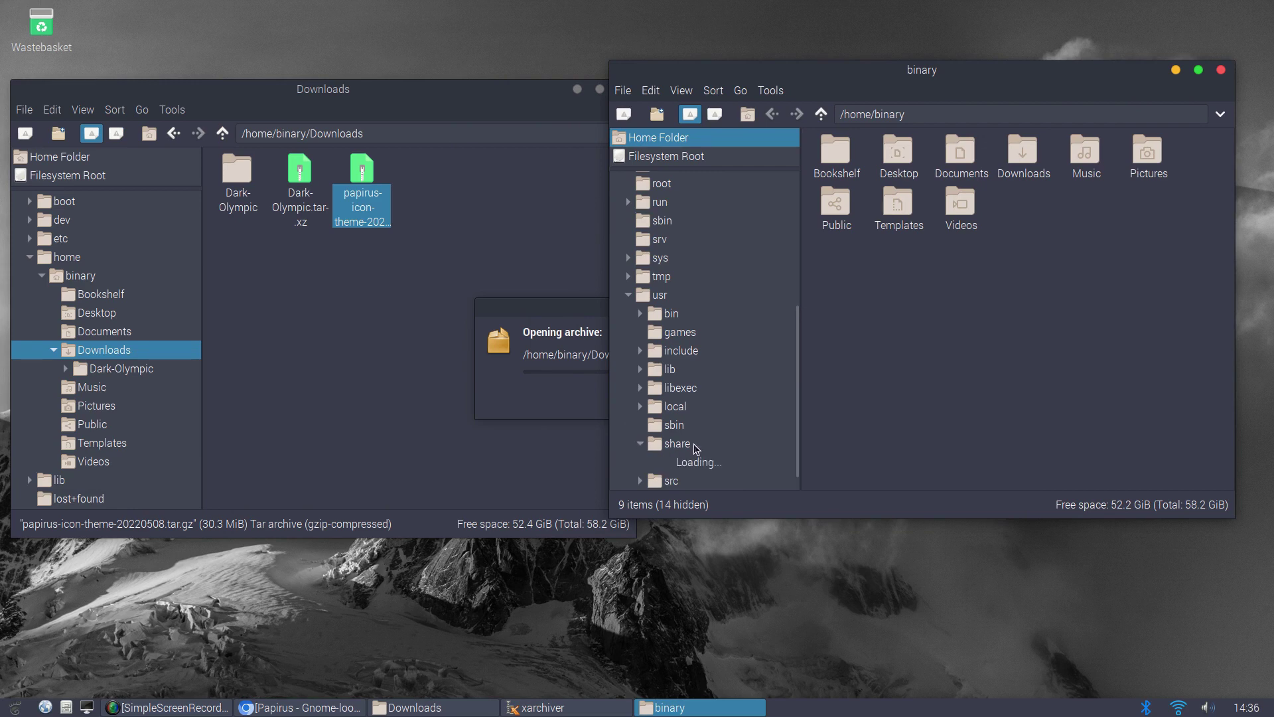
pyautogui.scroll(-8, 695, 447)
pyautogui.scroll(-12, 695, 443)
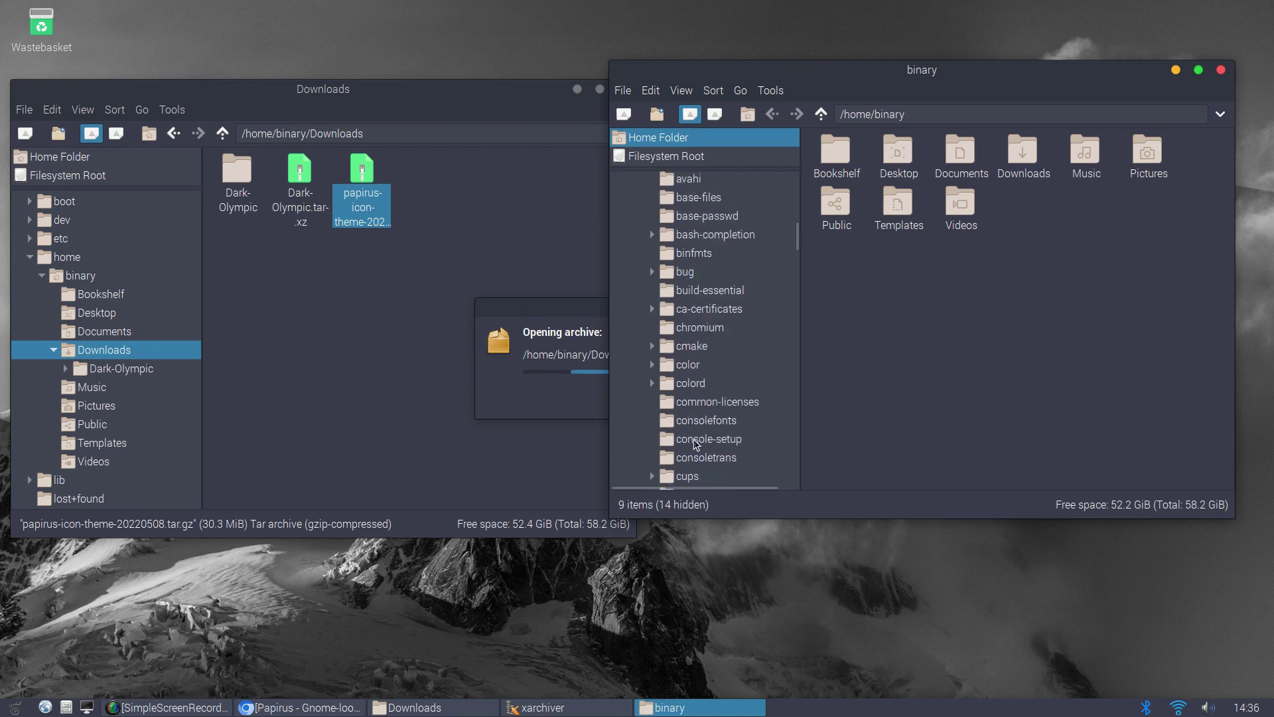
pyautogui.scroll(-5, 695, 444)
pyautogui.scroll(-5, 695, 444)
pyautogui.scroll(-7, 695, 444)
pyautogui.scroll(-2, 695, 444)
pyautogui.click(689, 431)
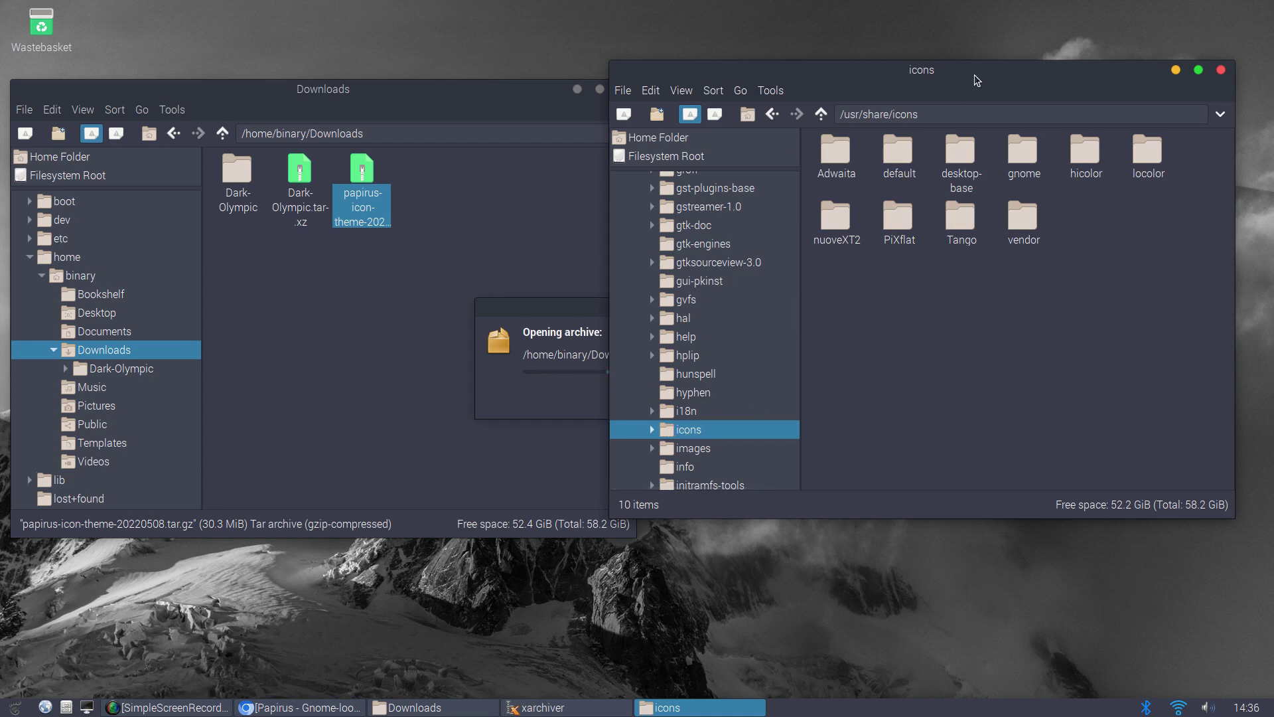
pyautogui.moveTo(967, 69); pyautogui.dragTo(994, 70)
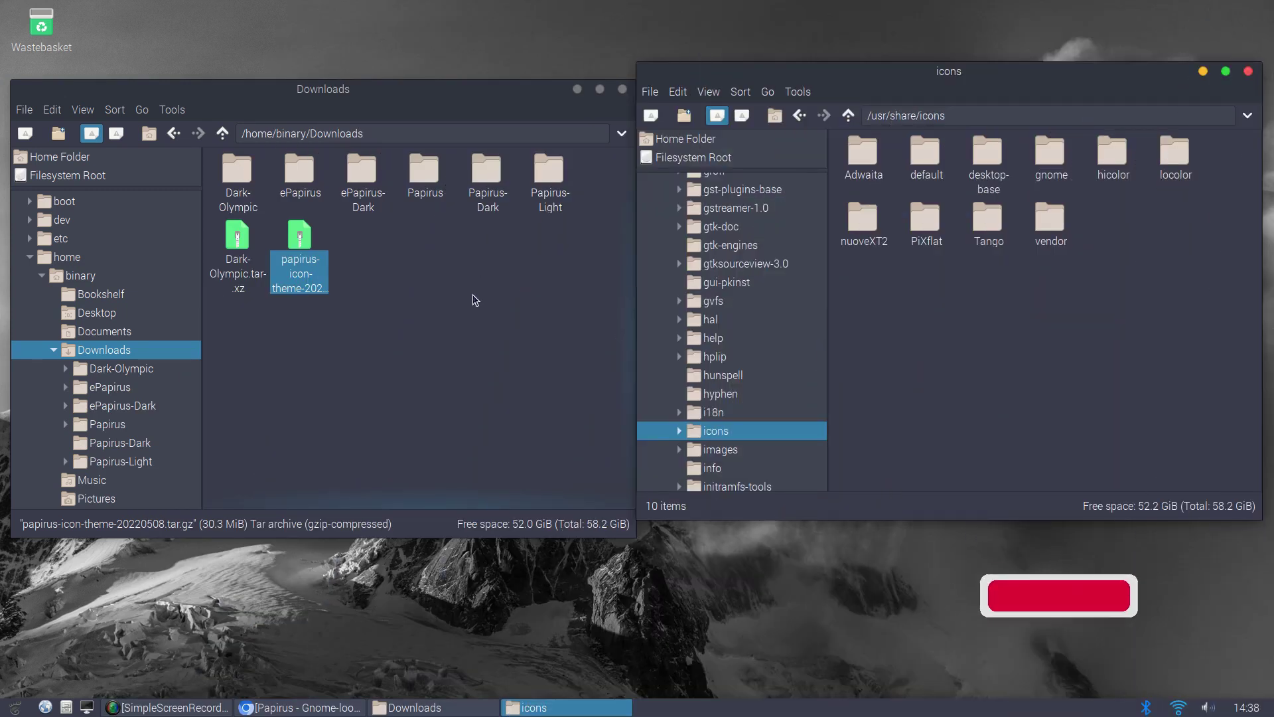
# Select and copy the five extracted Papirus folders, ePapirus through Papirus-Light, in Downloads
pyautogui.click(302, 180)
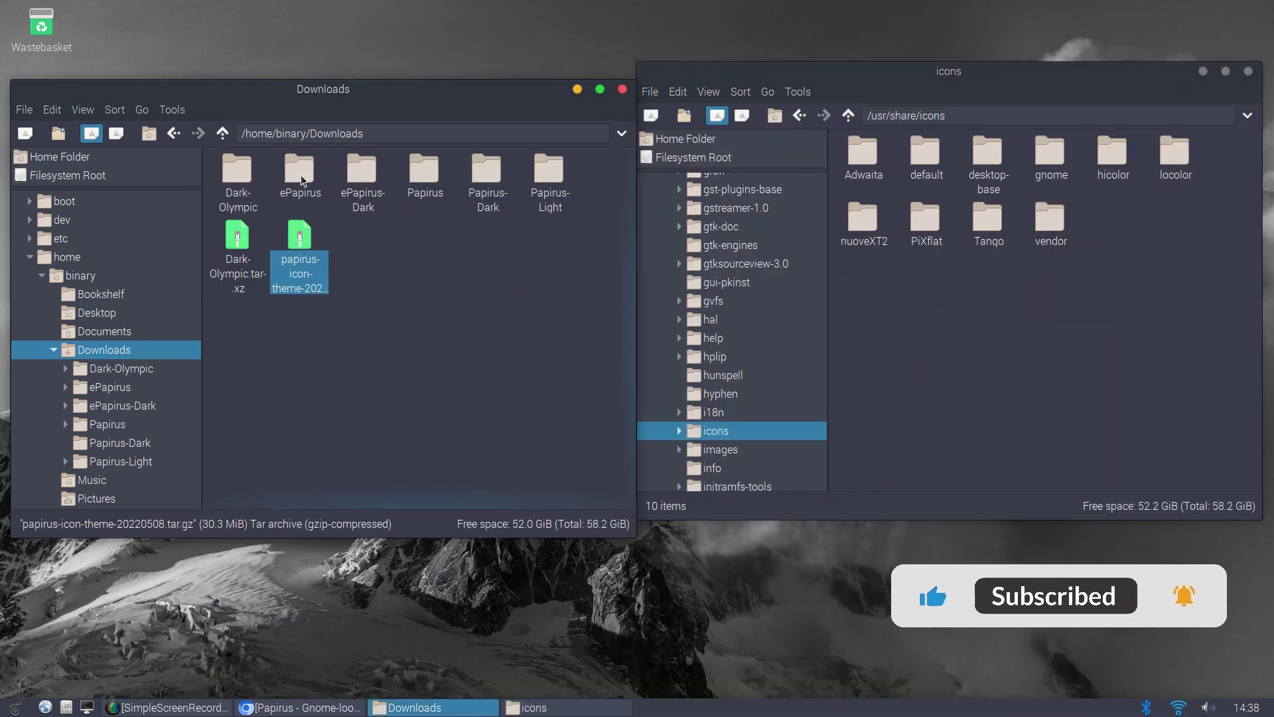
pyautogui.click(302, 181)
pyautogui.keyDown('shift'); pyautogui.click(543, 179); pyautogui.keyUp('shift')
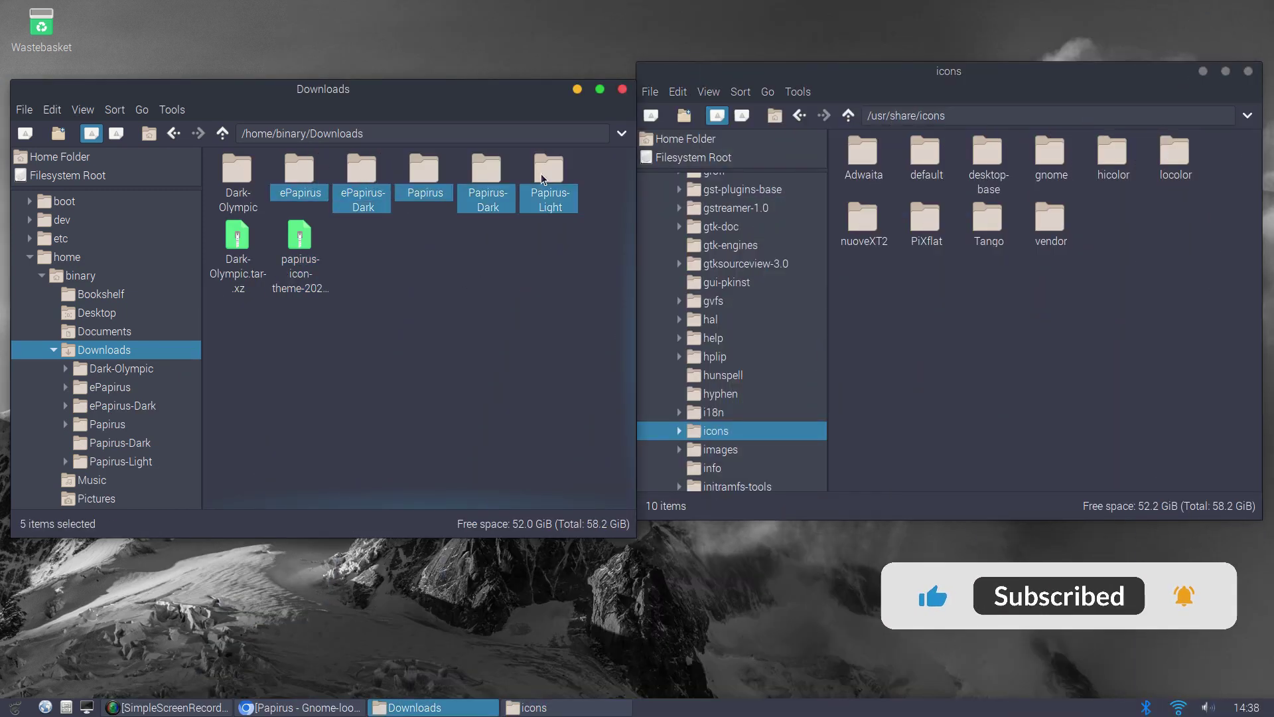
pyautogui.rightClick(543, 179)
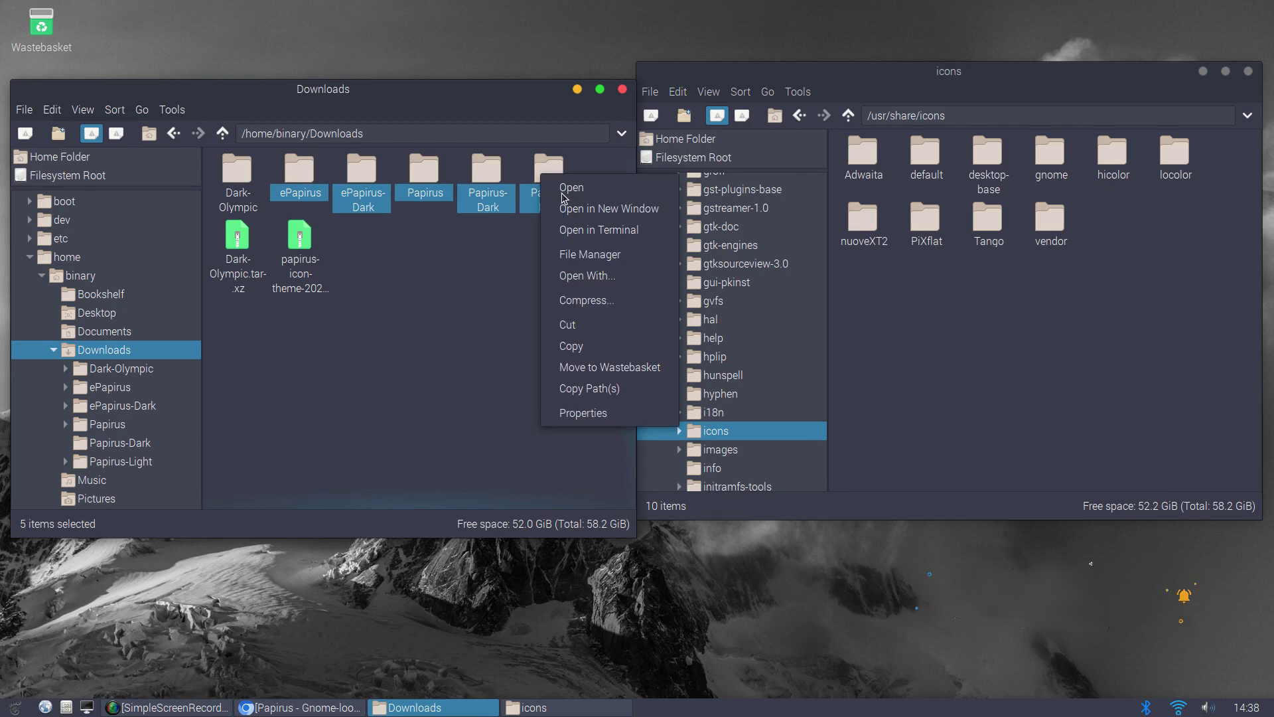
pyautogui.click(595, 347)
# Try pasting the folders into /usr/share/icons, then dismiss the copy error report
pyautogui.click(956, 338)
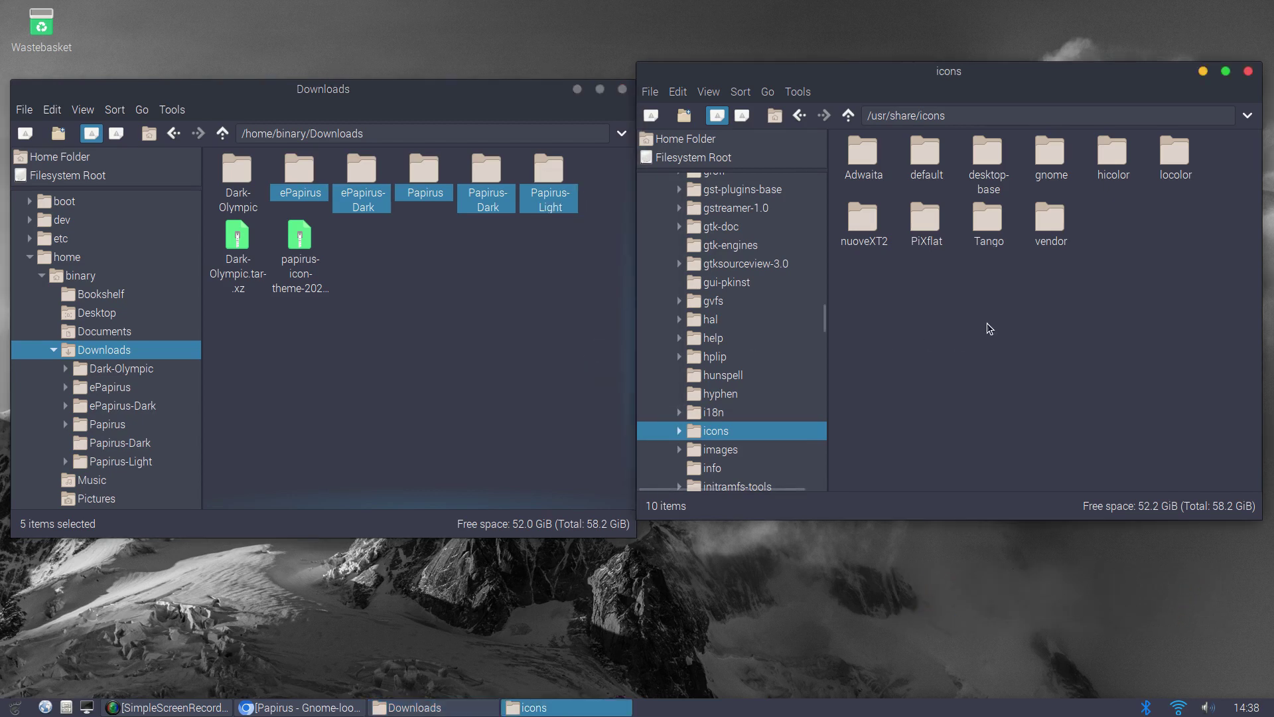
pyautogui.rightClick(956, 336)
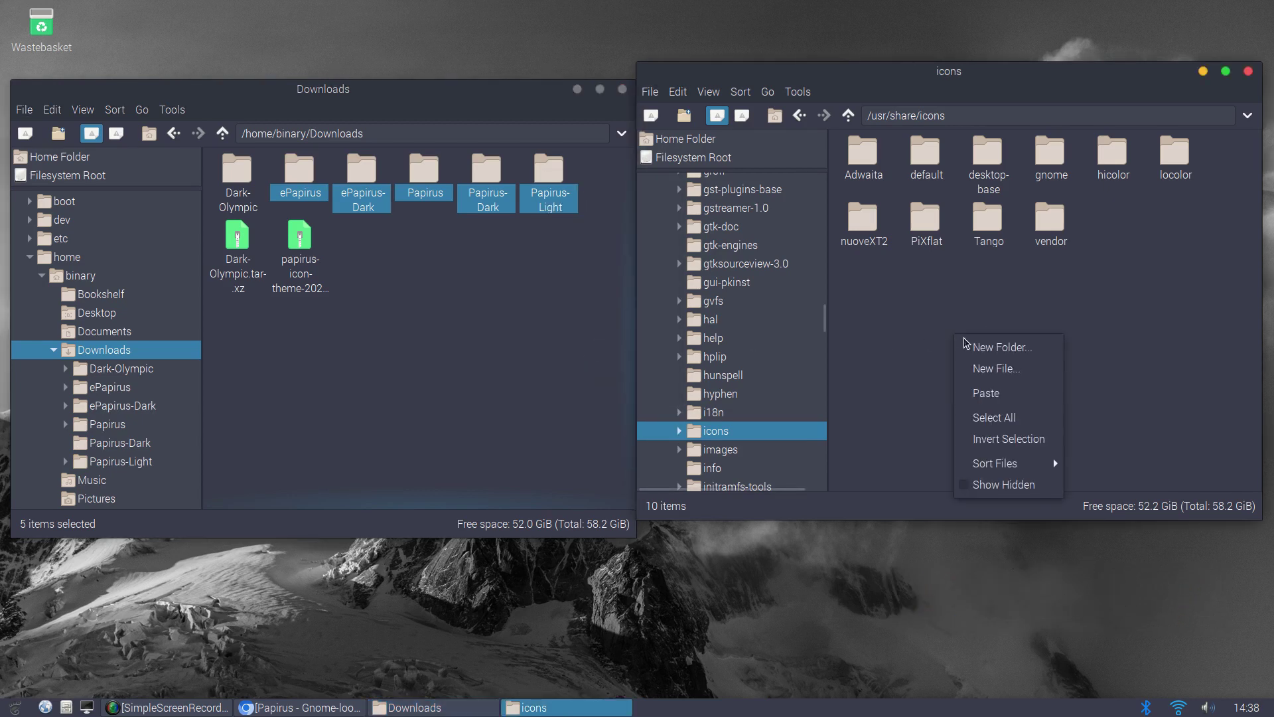
pyautogui.click(989, 394)
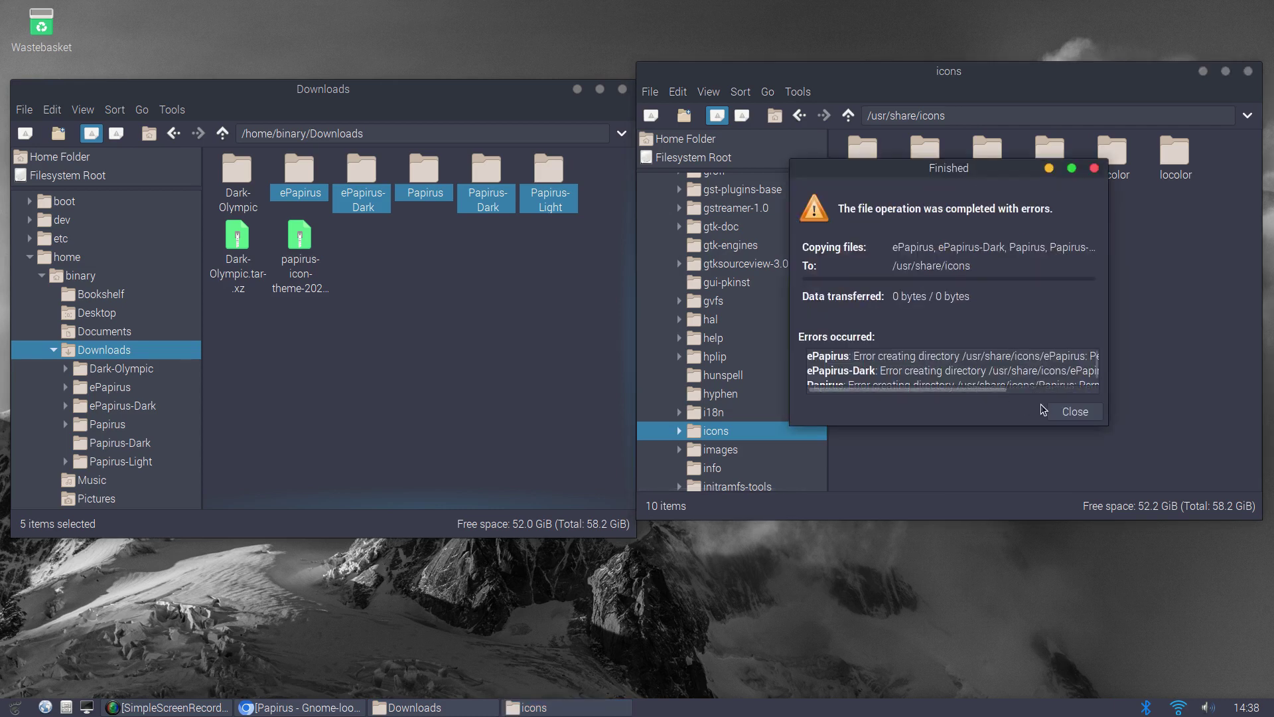
pyautogui.click(1065, 412)
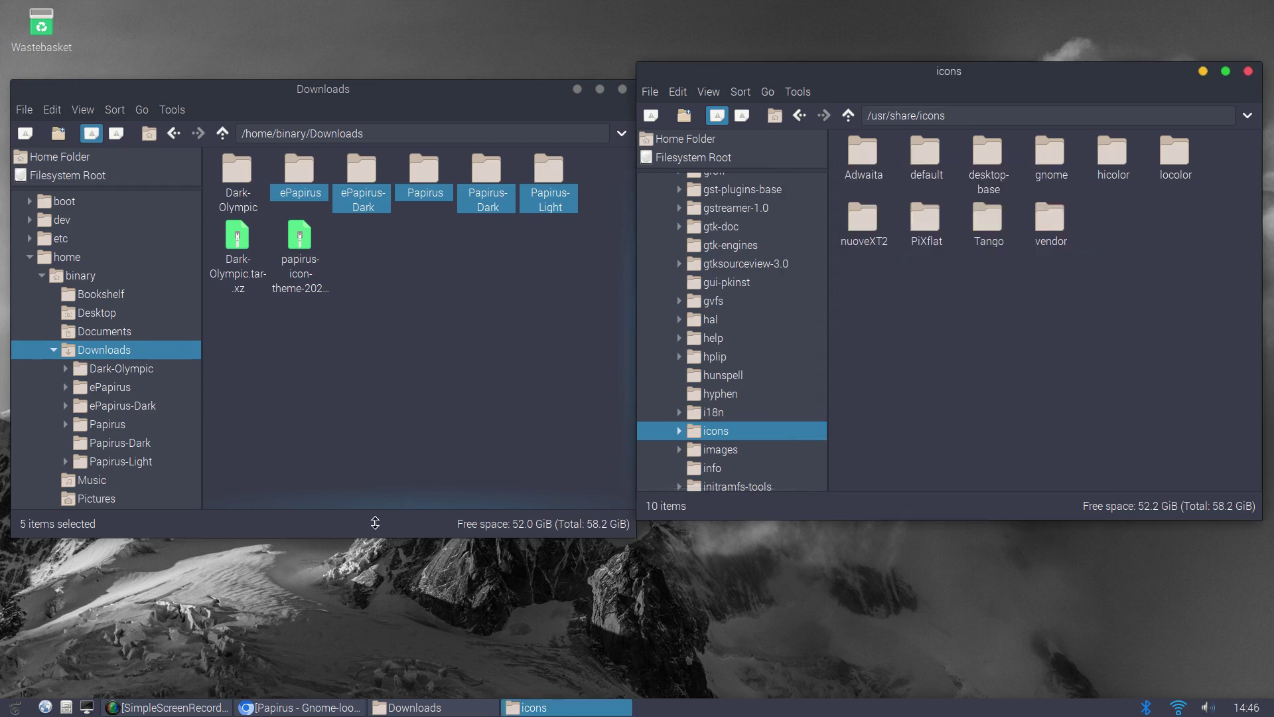
# Run sudo pcmanfm from a new enlarged-font terminal; move and enlarge the root window on the right
pyautogui.hotkey('ctrl', 'alt', 't')
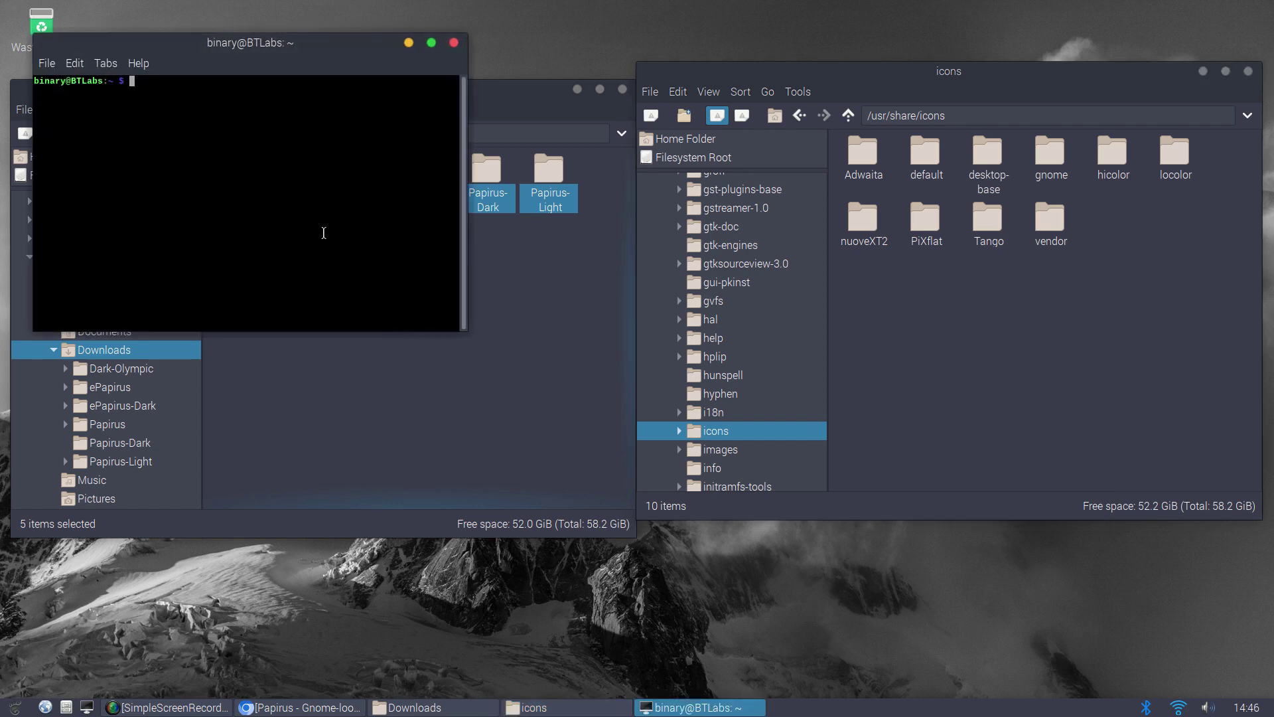
pyautogui.hotkey('ctrl', '+')
pyautogui.hotkey('ctrl', '+')
pyautogui.hotkey('ctrl', '+')
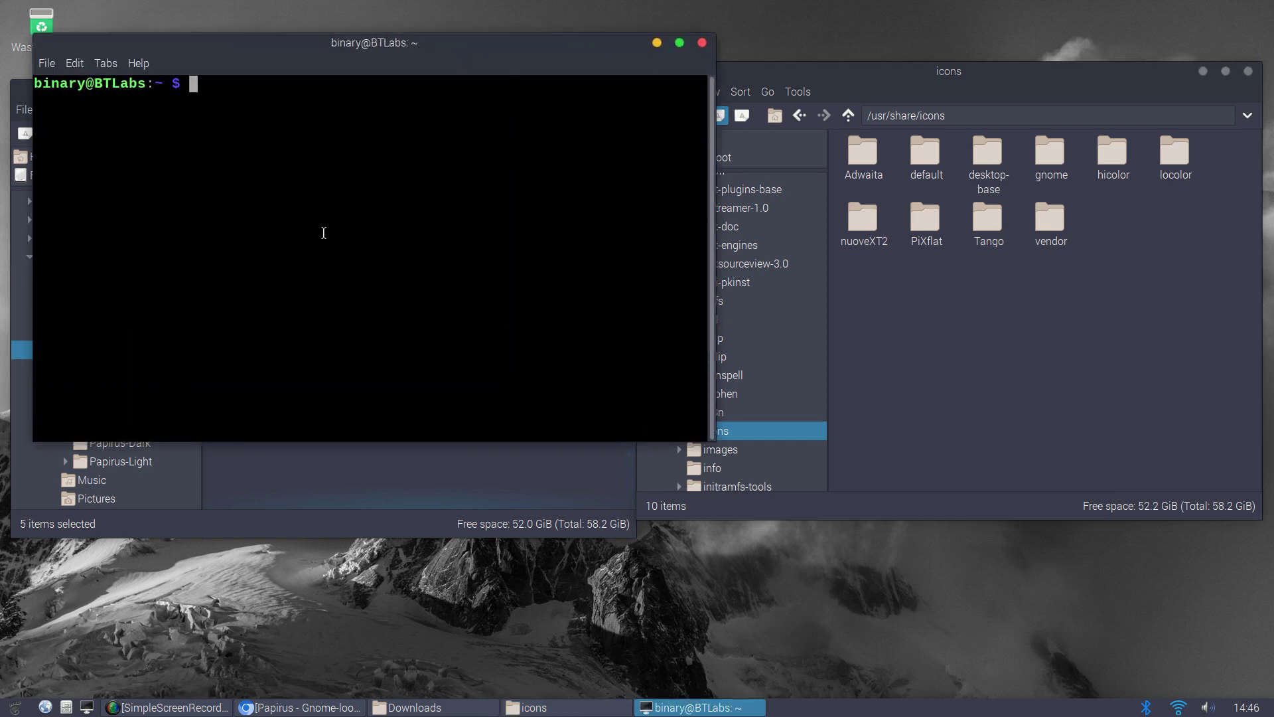
pyautogui.write('sudo')
pyautogui.write('pcm')
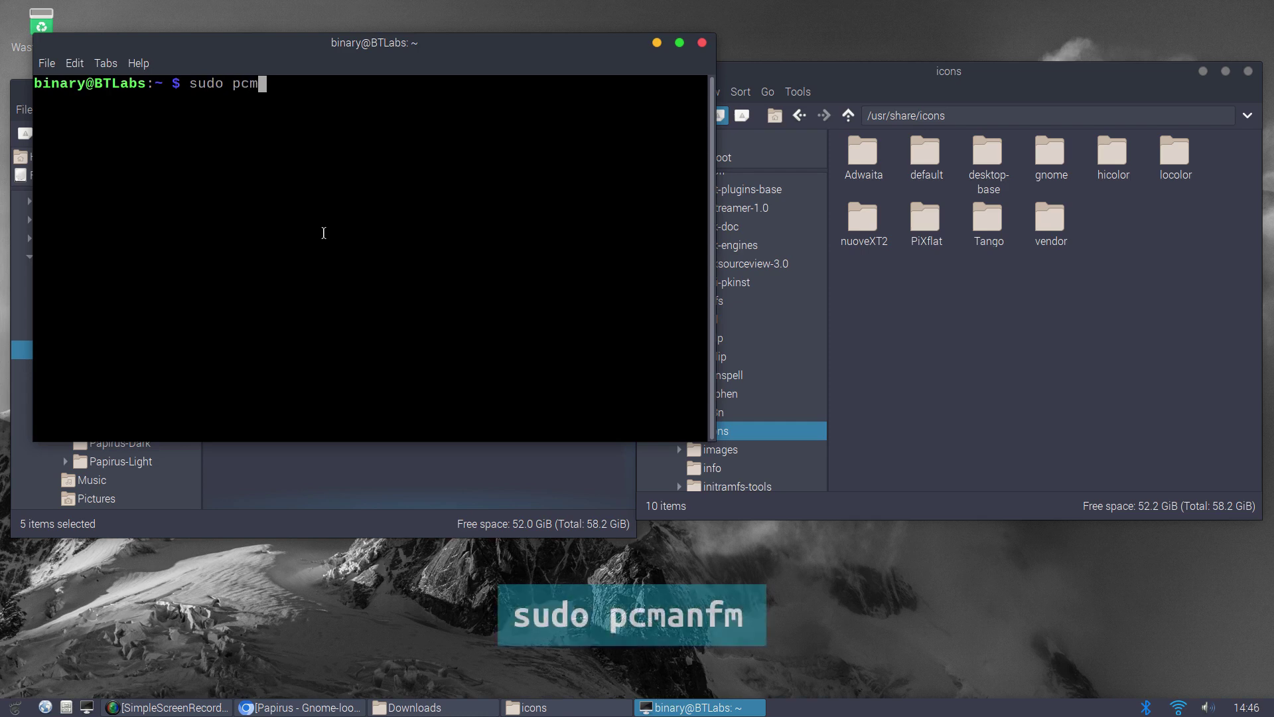
pyautogui.write('anfm')
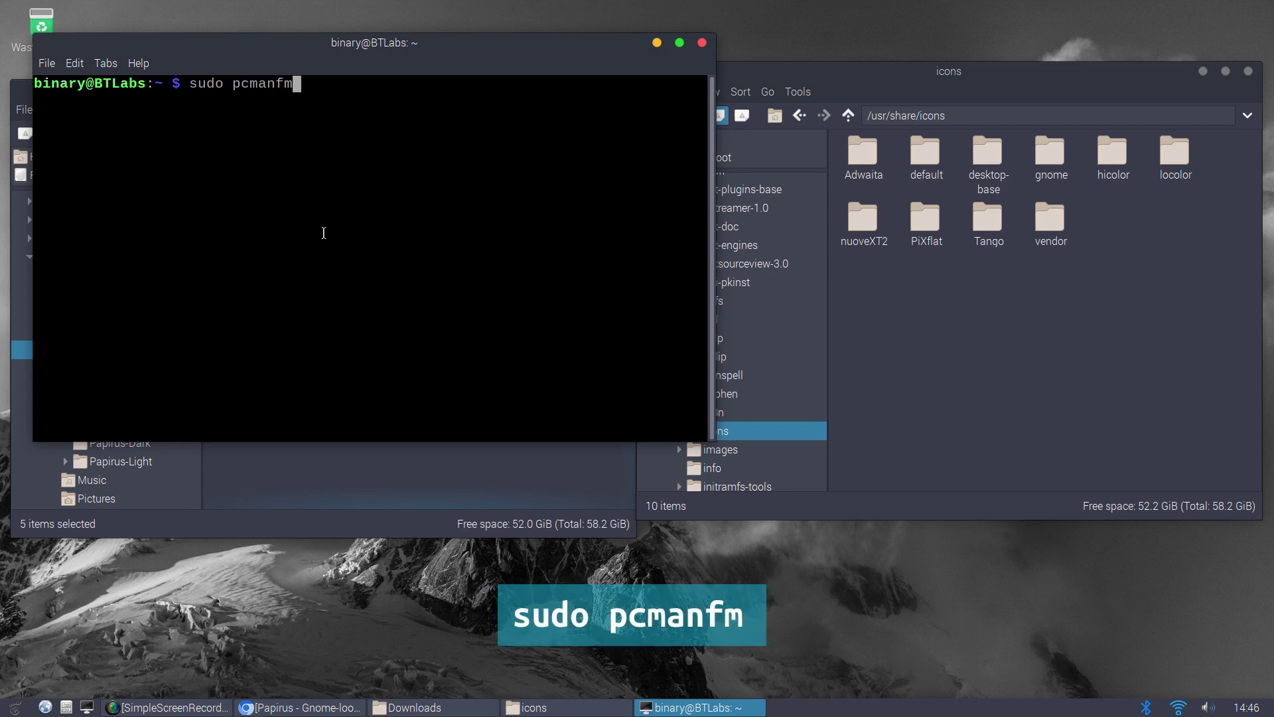
pyautogui.press('Return')
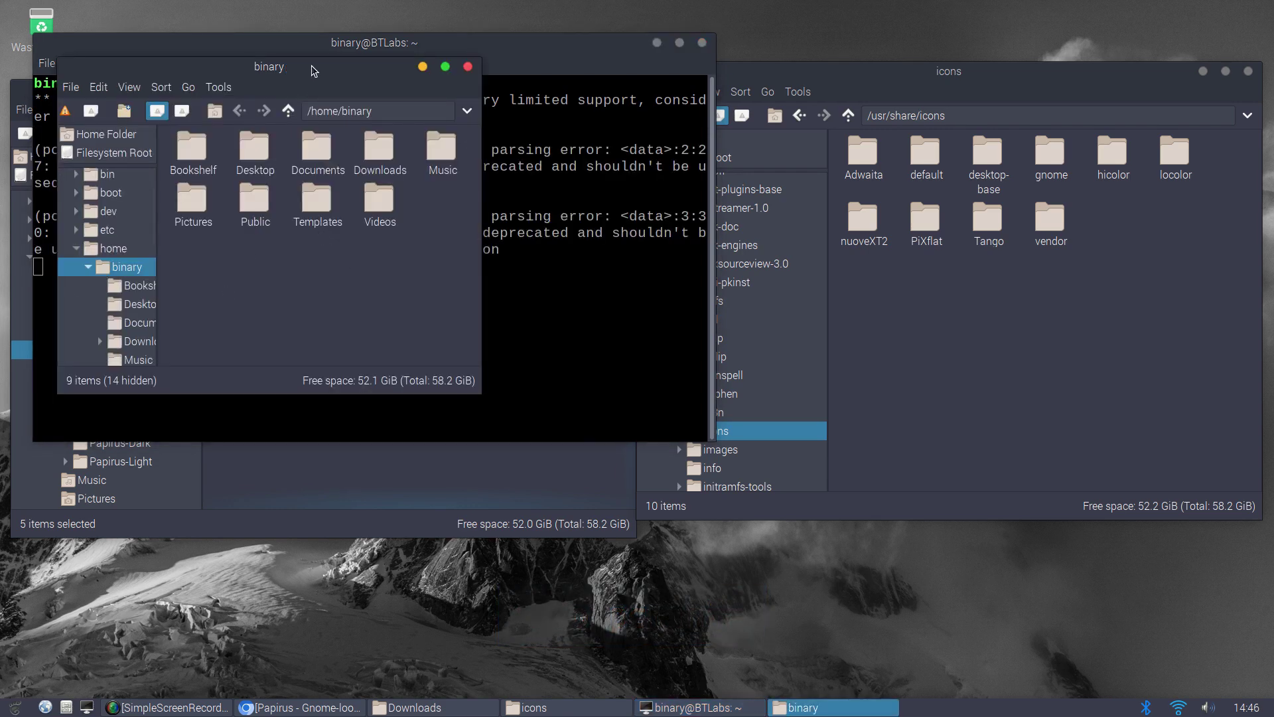
pyautogui.moveTo(312, 66); pyautogui.dragTo(1001, 100)
pyautogui.moveTo(1146, 440); pyautogui.dragTo(1269, 559)
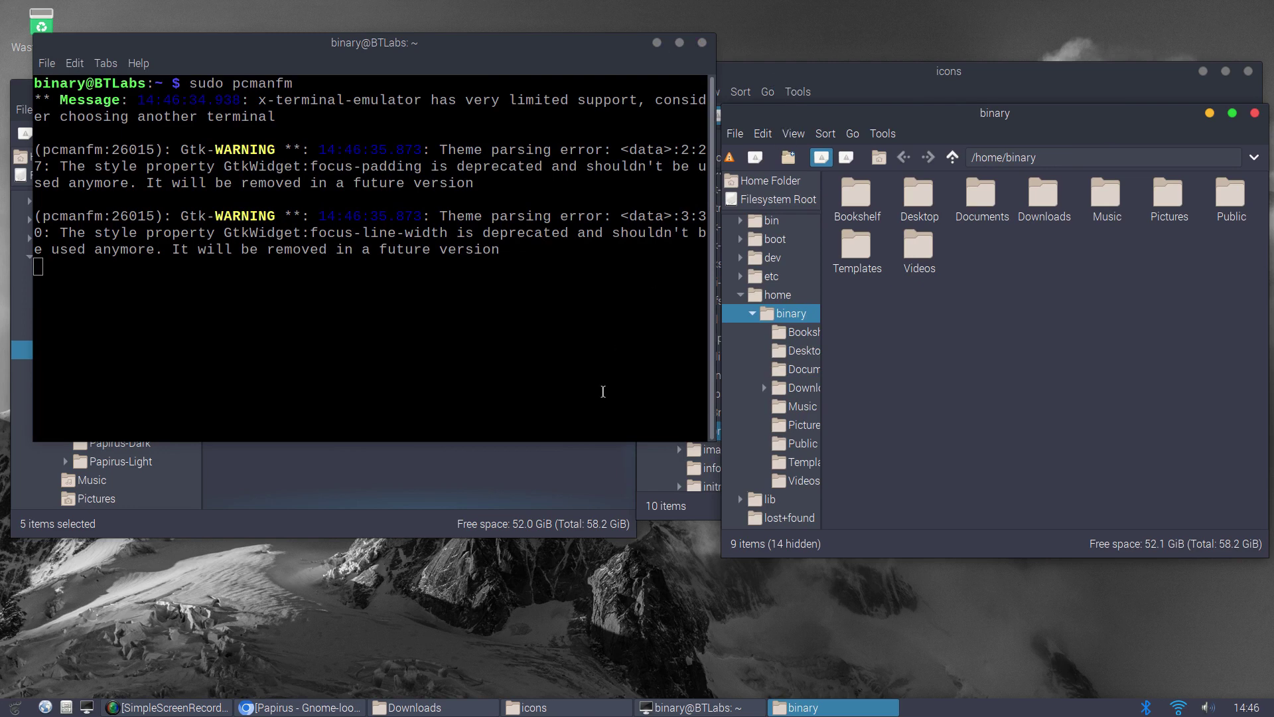
# Copy the five Papirus folders, ePapirus through Papirus-Light, from Downloads
pyautogui.click(579, 473)
pyautogui.click(562, 419)
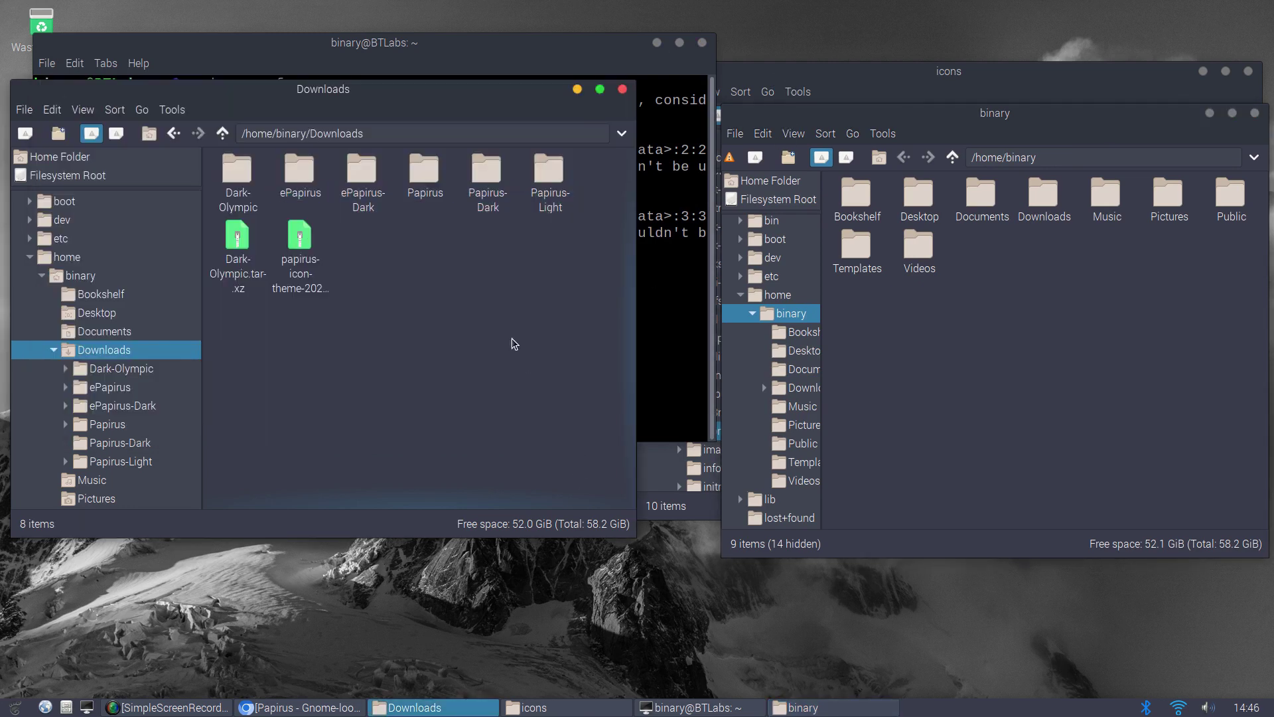
pyautogui.click(306, 174)
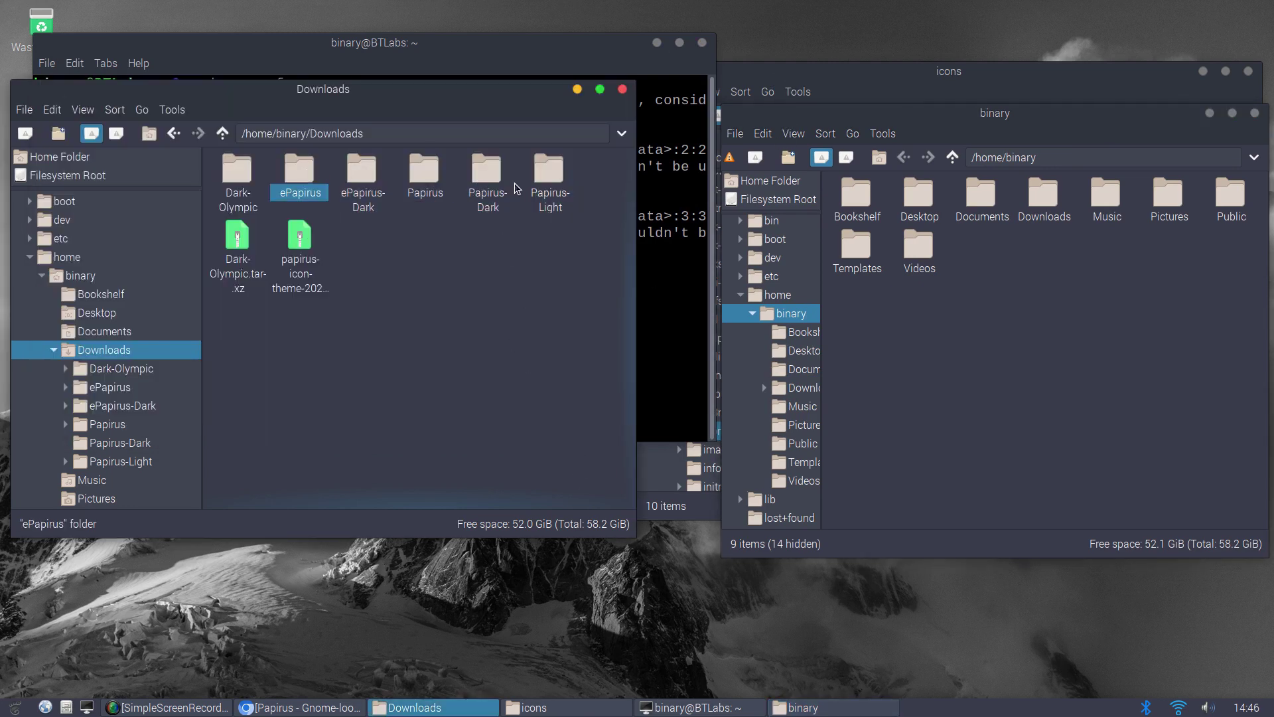
pyautogui.keyDown('shift'); pyautogui.click(539, 182); pyautogui.keyUp('shift')
pyautogui.rightClick(539, 182)
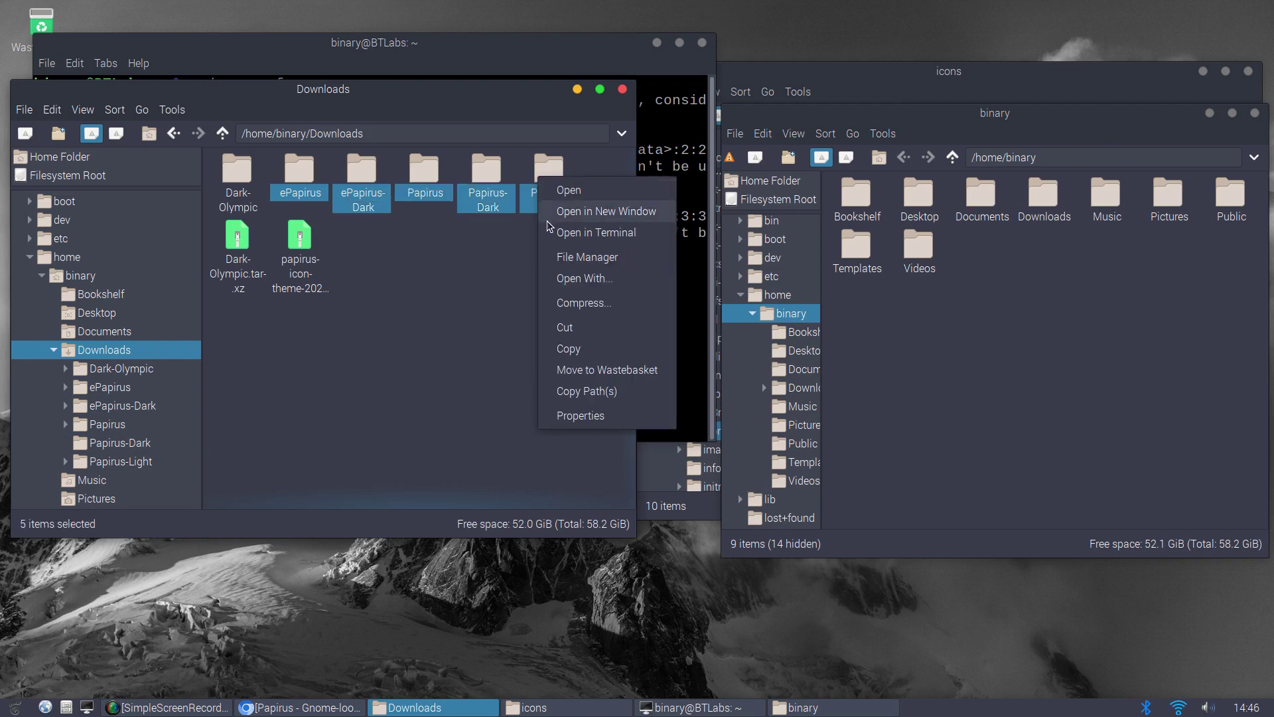
pyautogui.click(578, 353)
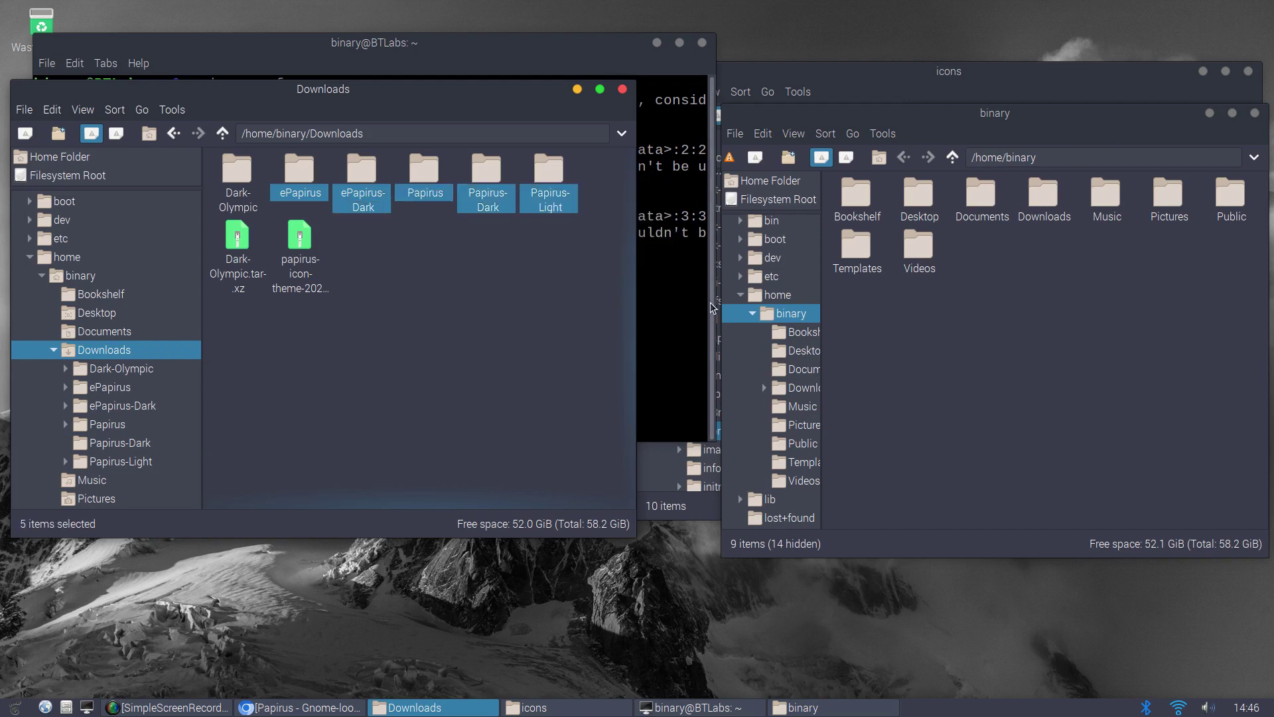
# Paste the folders into /usr/share/icons through the root file manager window
pyautogui.click(750, 306)
pyautogui.click(740, 295)
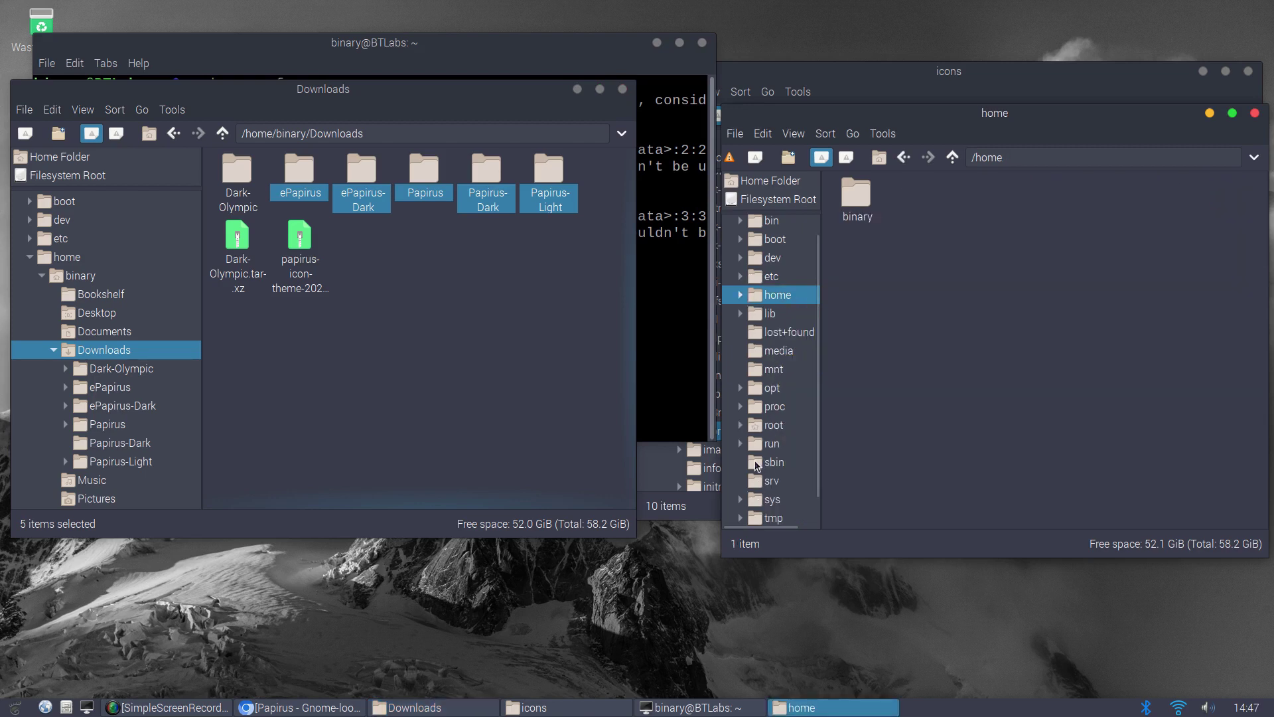
pyautogui.scroll(-1, 757, 466)
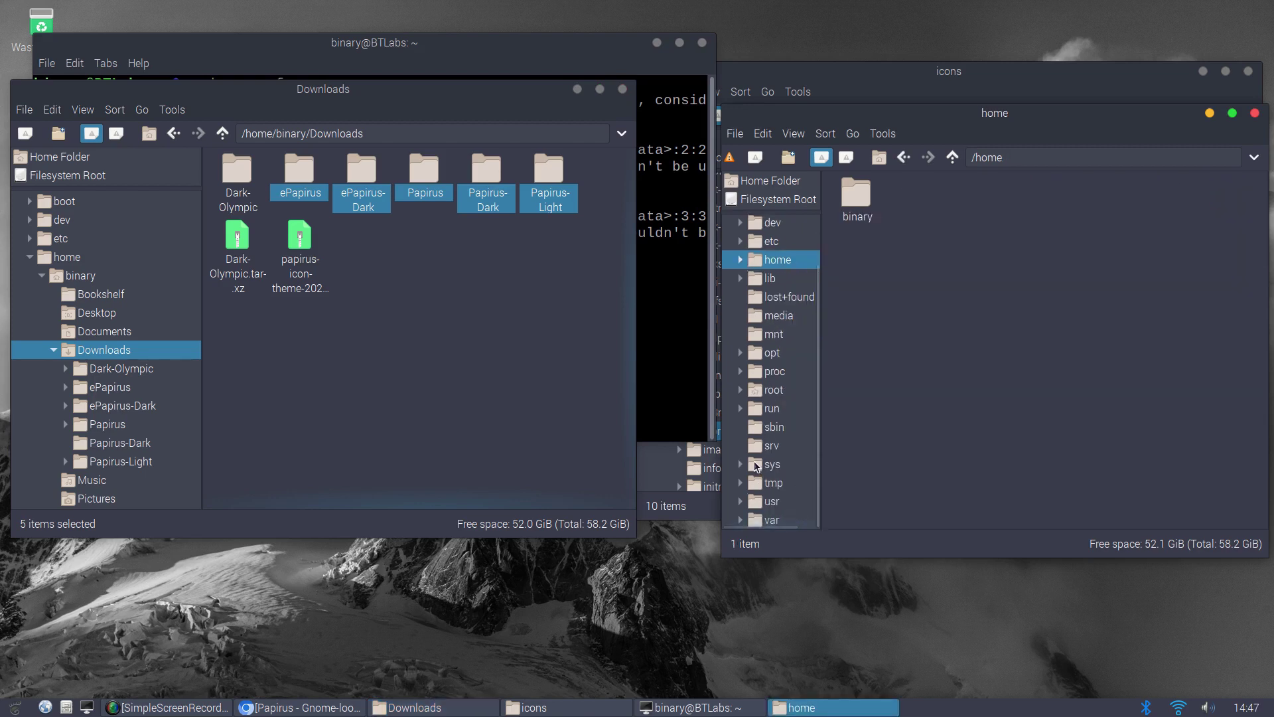
pyautogui.click(741, 502)
pyautogui.scroll(-3, 796, 488)
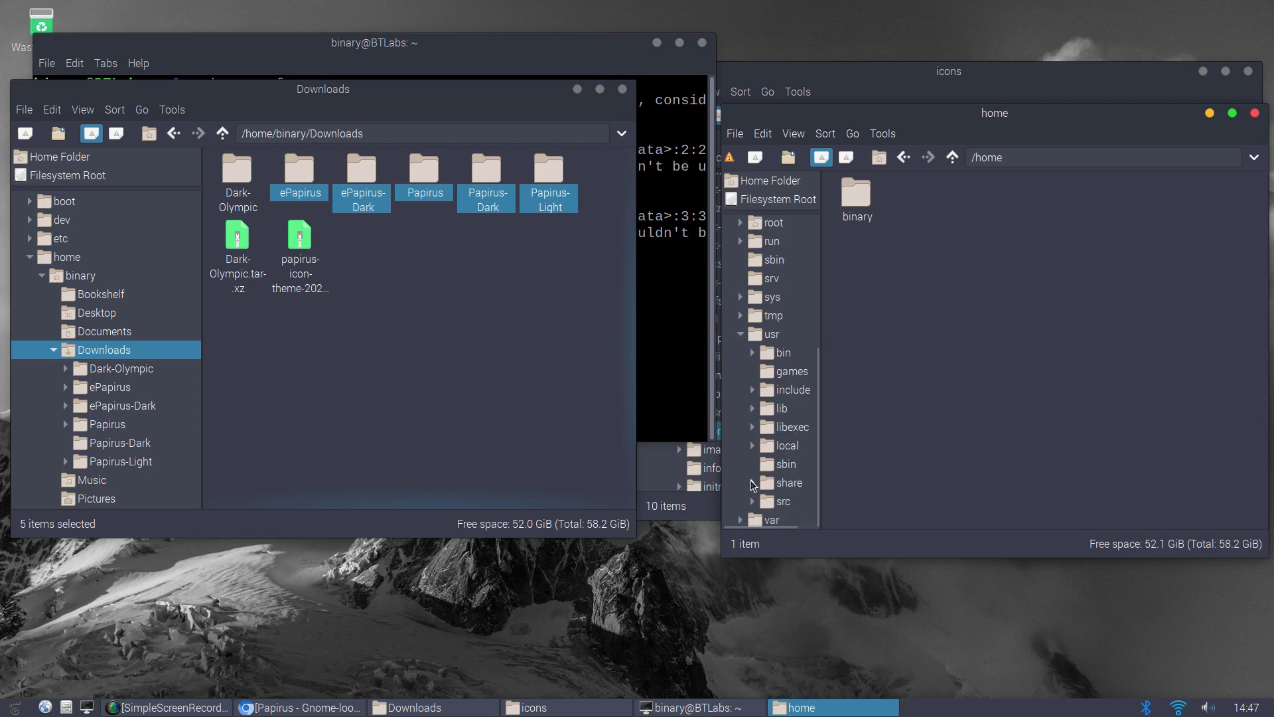
pyautogui.click(752, 482)
pyautogui.scroll(-4, 764, 446)
pyautogui.scroll(-15, 763, 446)
pyautogui.scroll(-5, 757, 444)
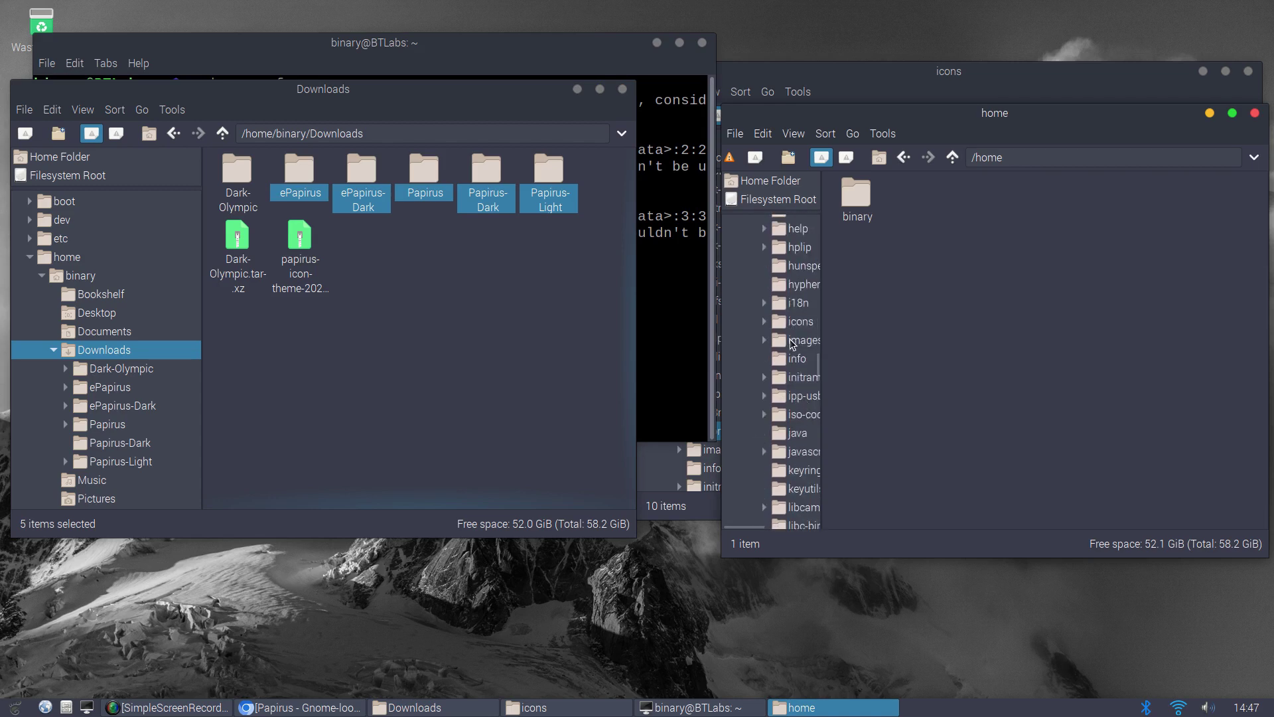
pyautogui.click(796, 323)
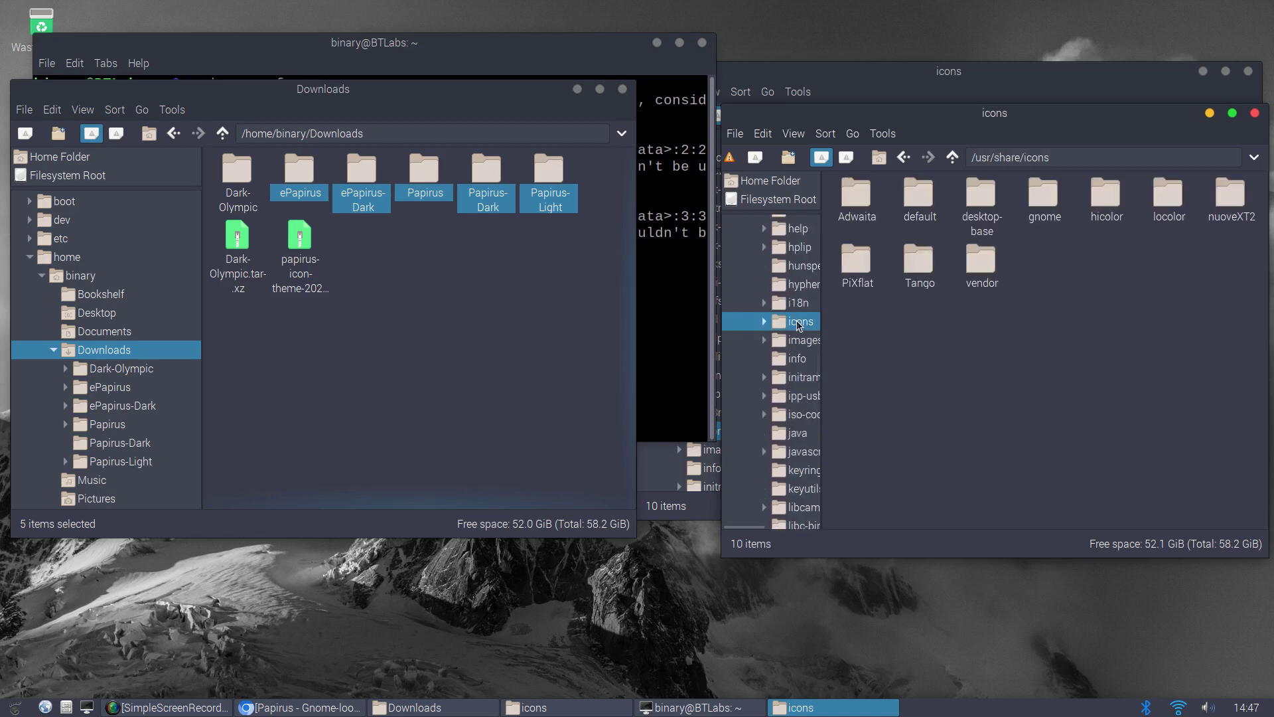
pyautogui.rightClick(970, 377)
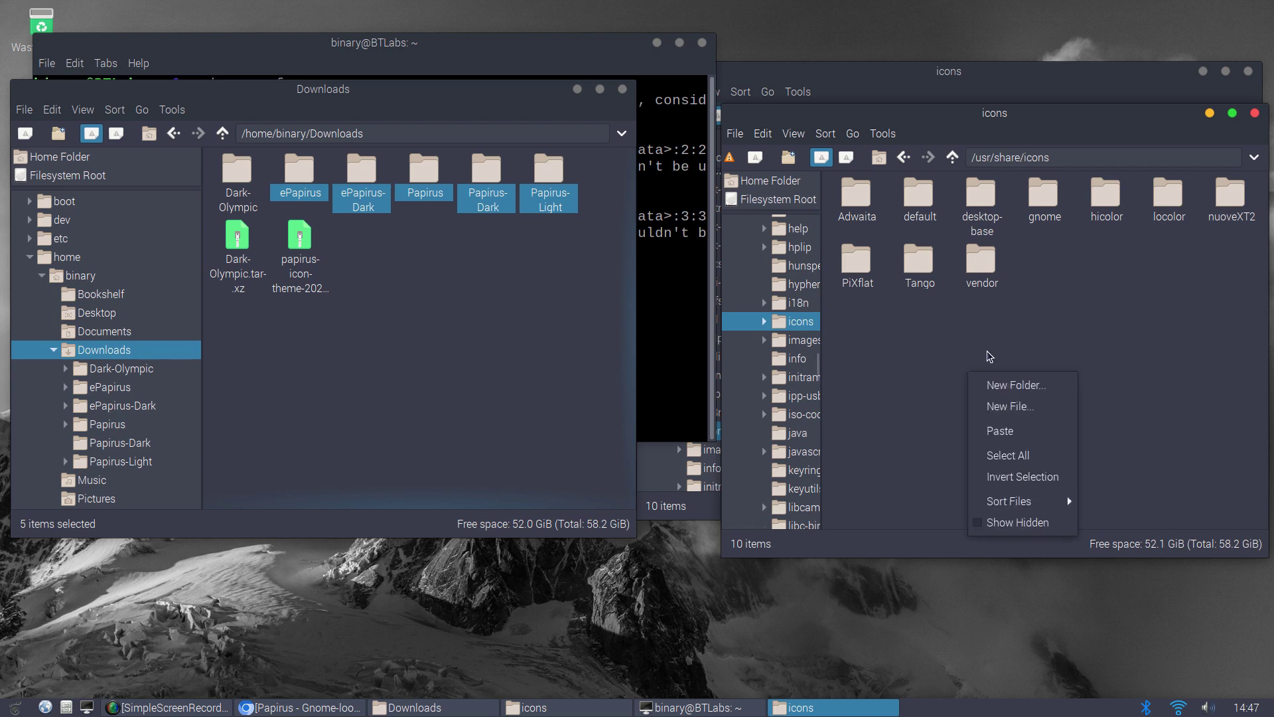
pyautogui.click(1032, 433)
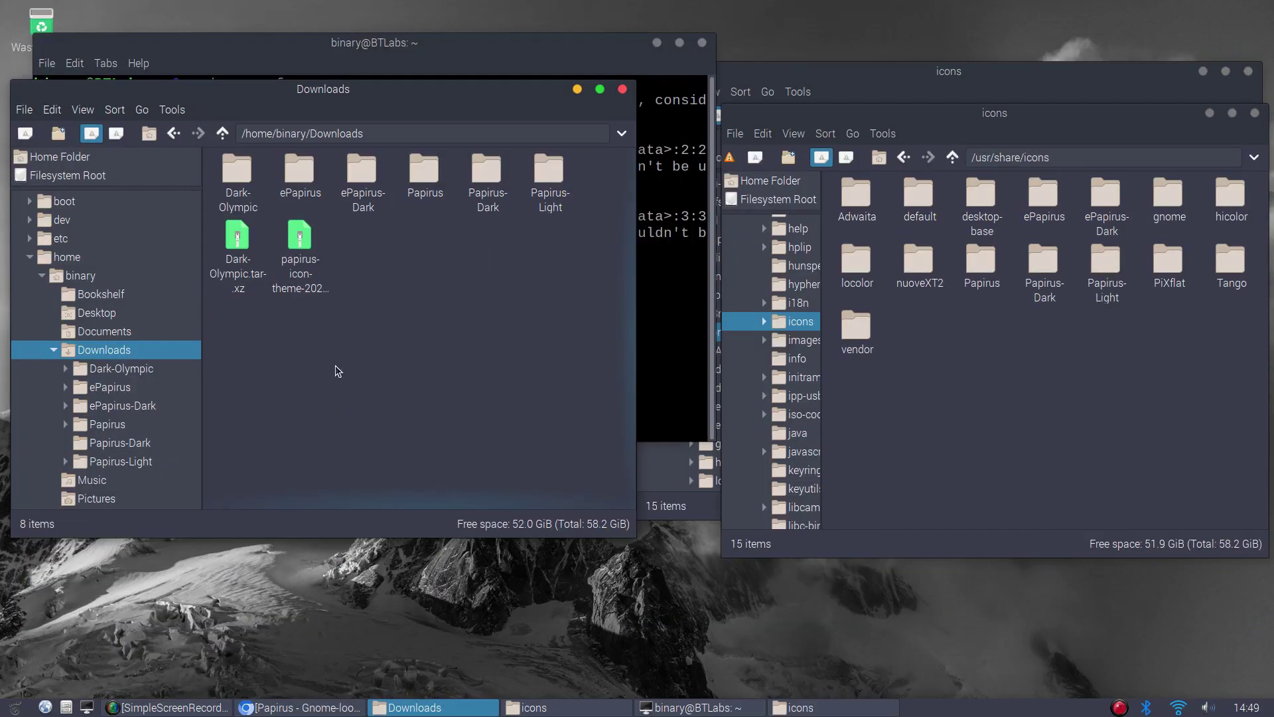
# Select Papirus-Dark under Icon Theme in Theme and Appearance Settings and apply it
pyautogui.click(25, 698)
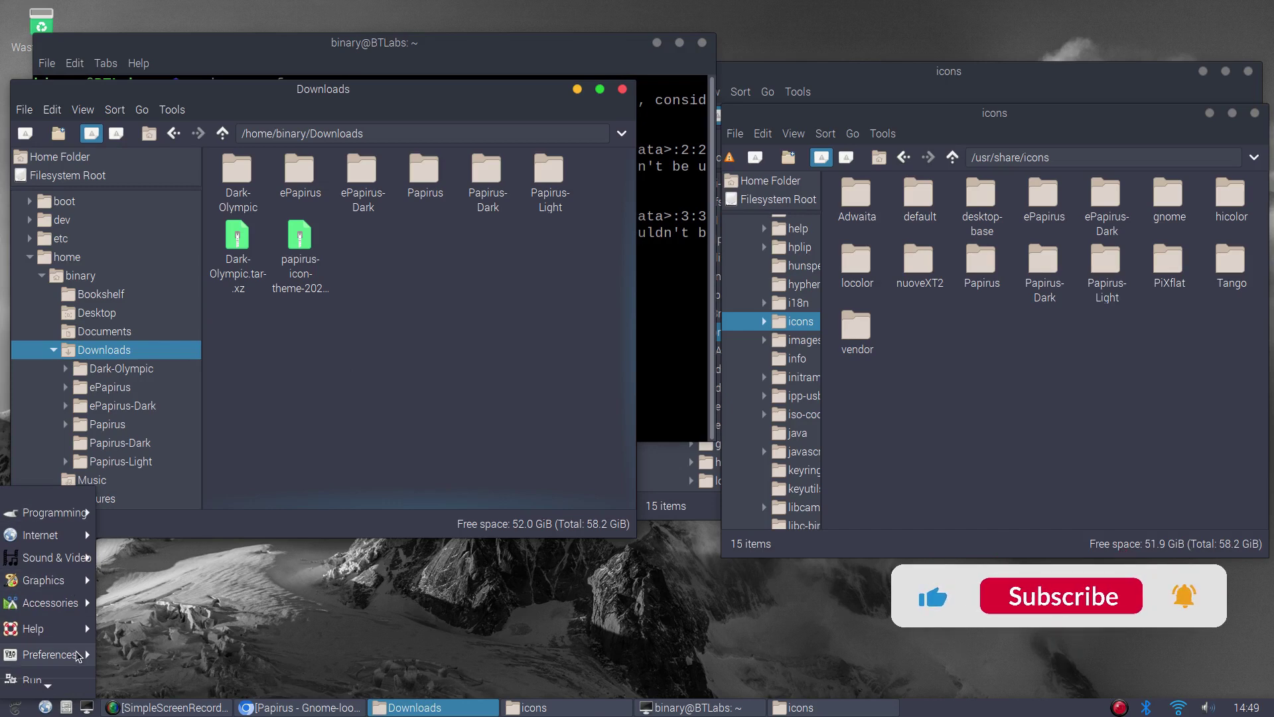
pyautogui.moveTo(79, 655)
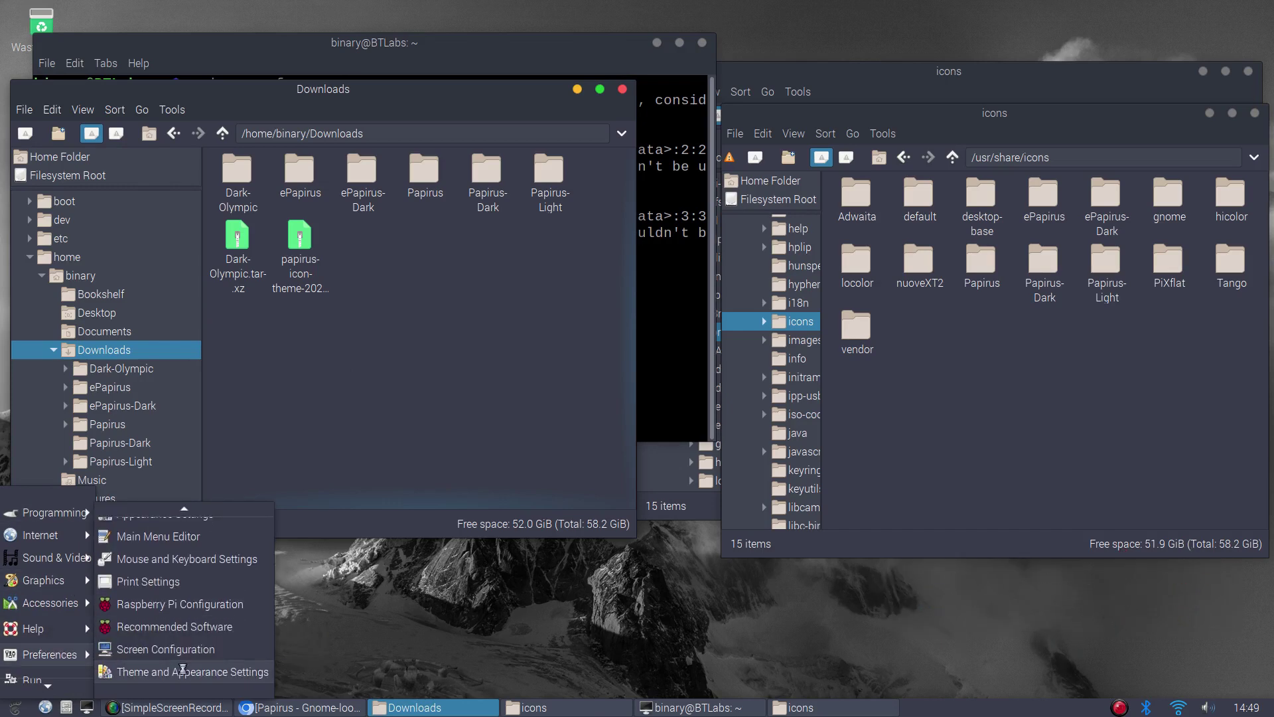
pyautogui.click(182, 670)
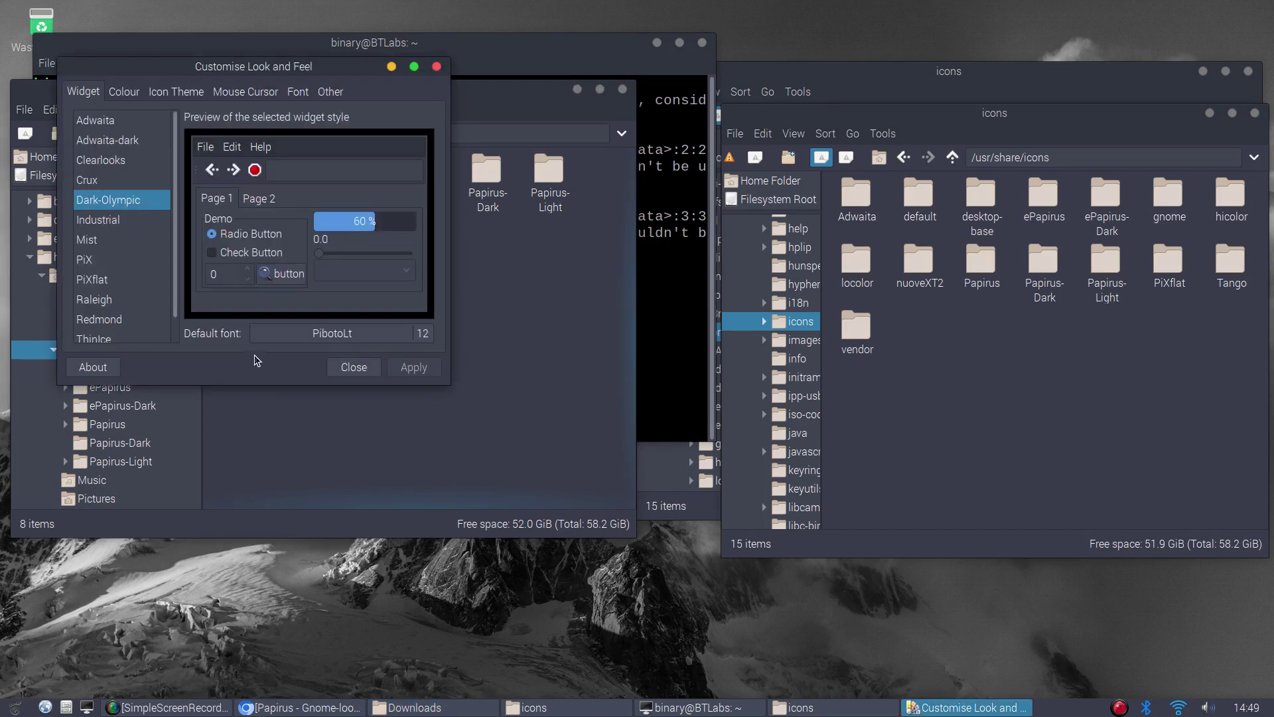
pyautogui.click(175, 97)
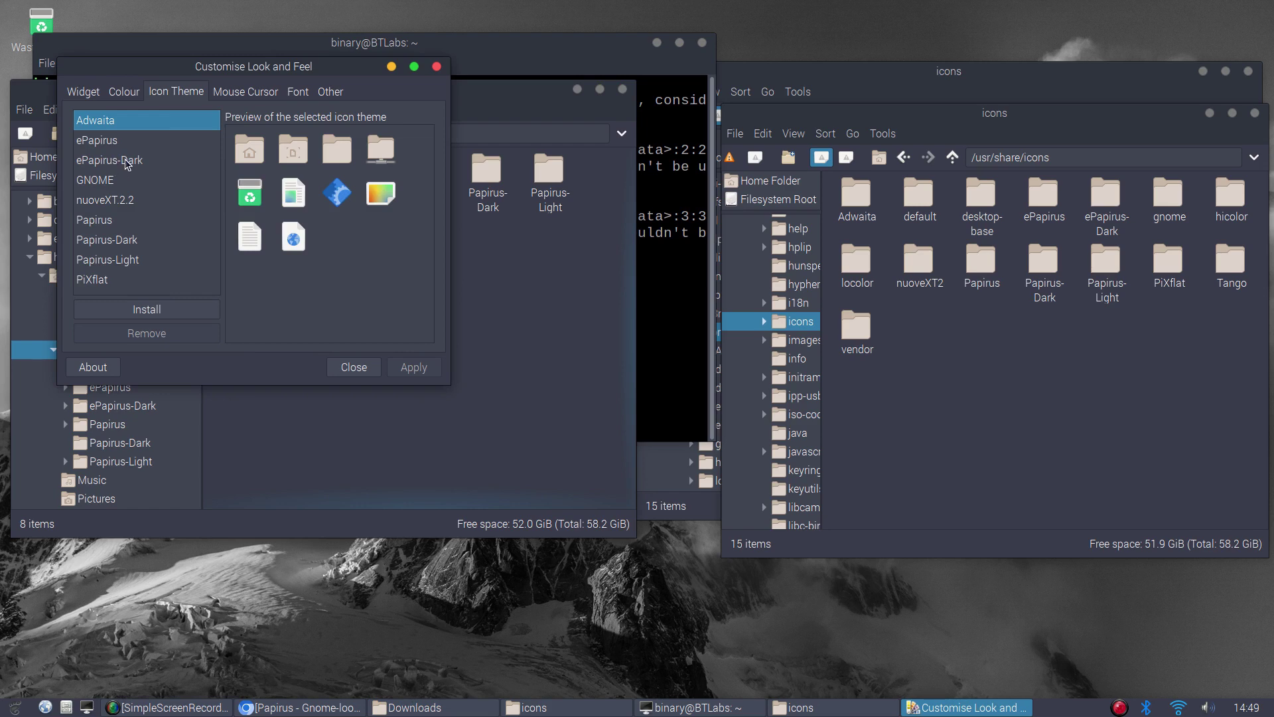
pyautogui.press('Down')
pyautogui.click(113, 239)
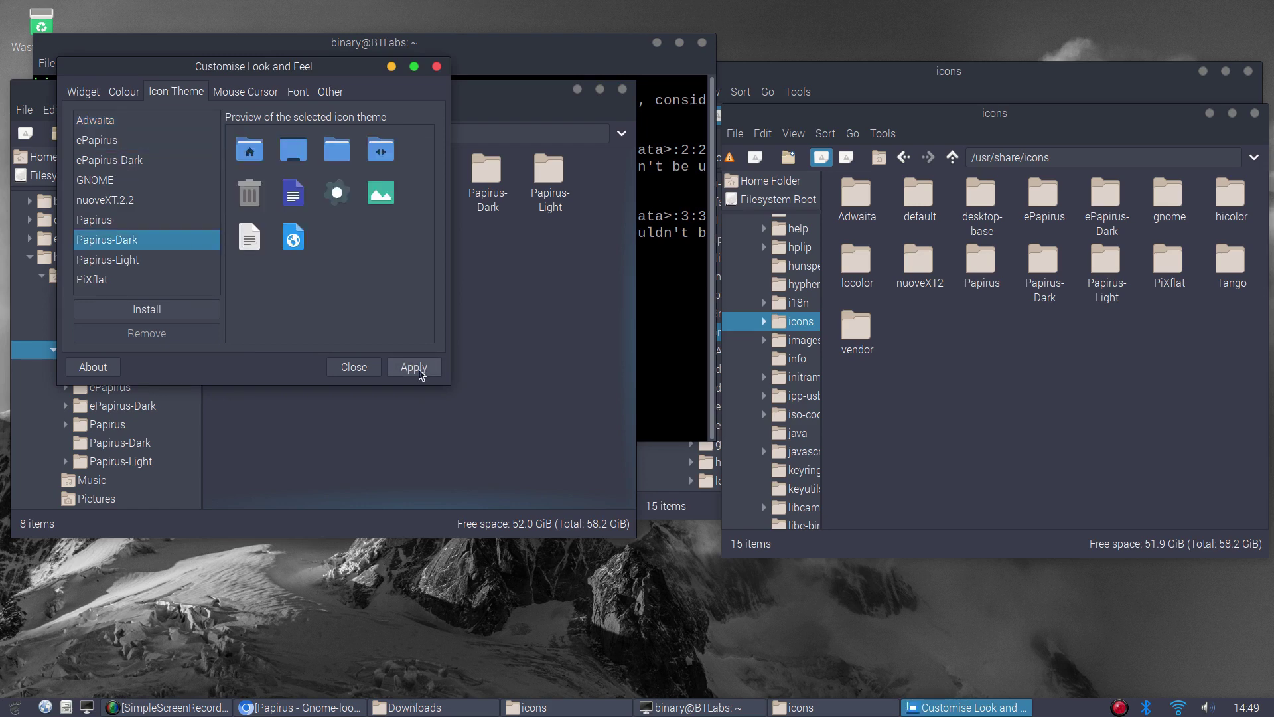
pyautogui.click(418, 369)
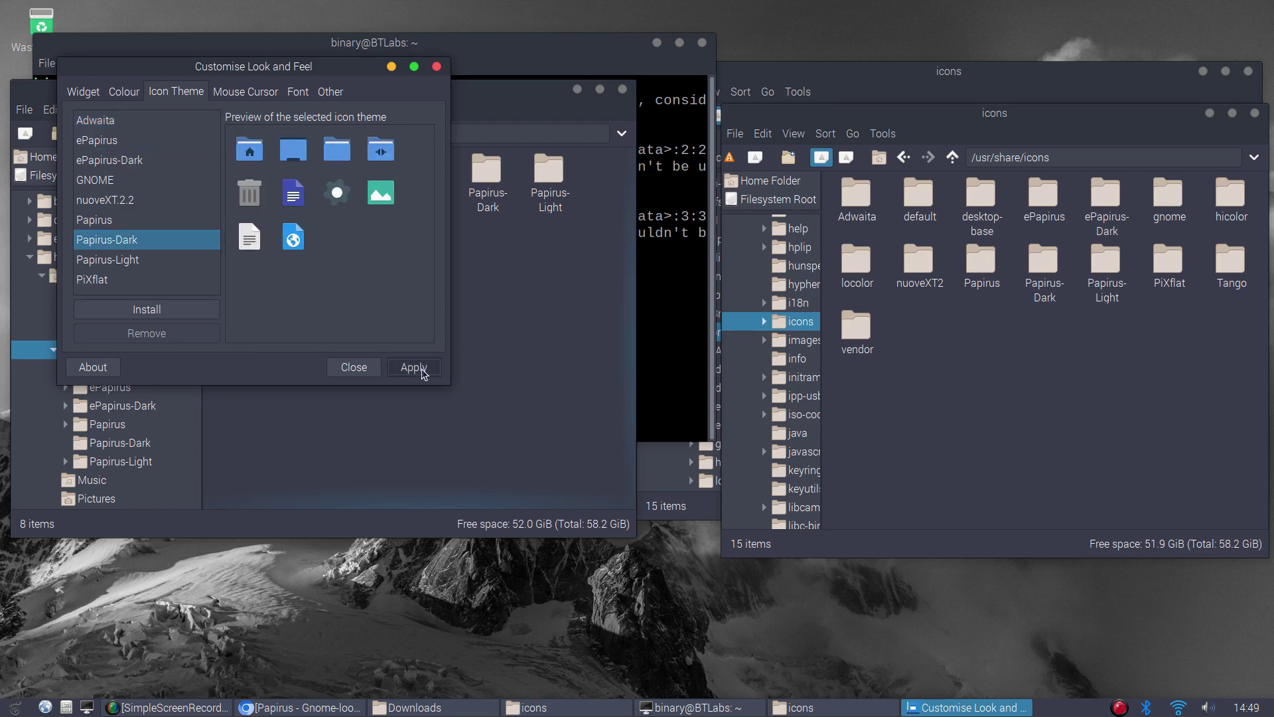
# Close Customise Look and Feel, the Downloads window, the terminal and the icons window
pyautogui.click(437, 66)
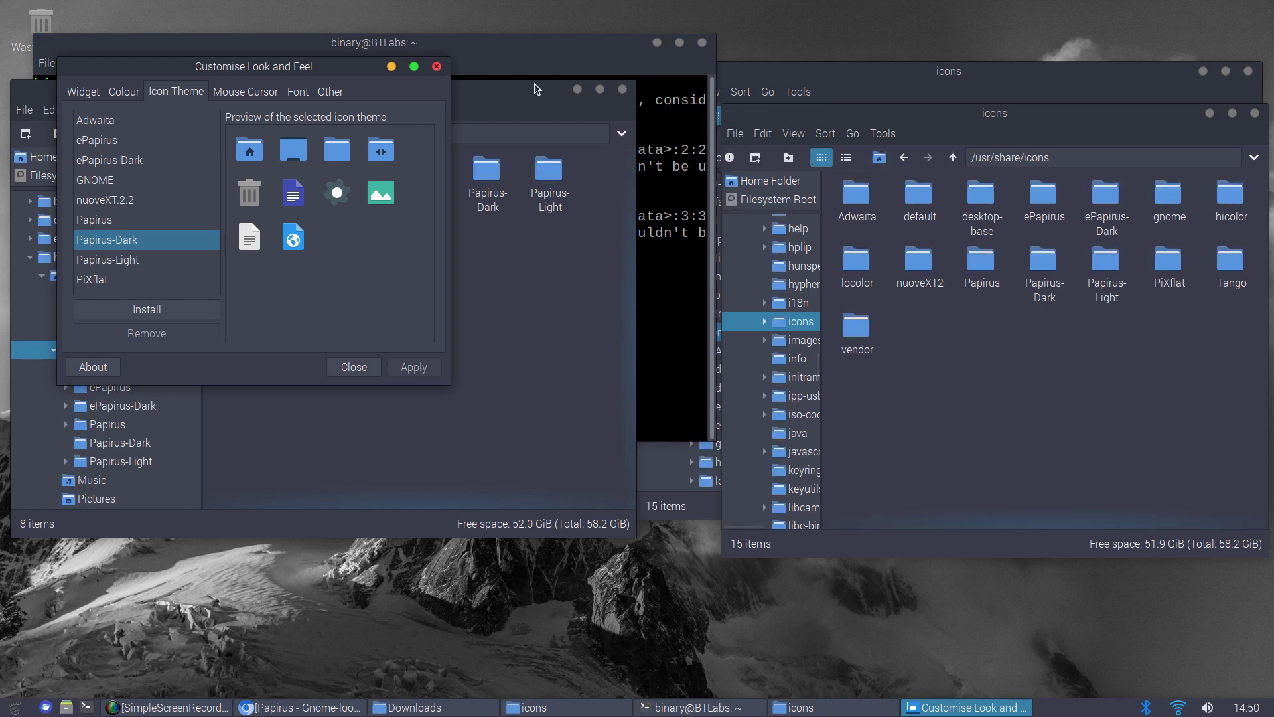
pyautogui.click(623, 88)
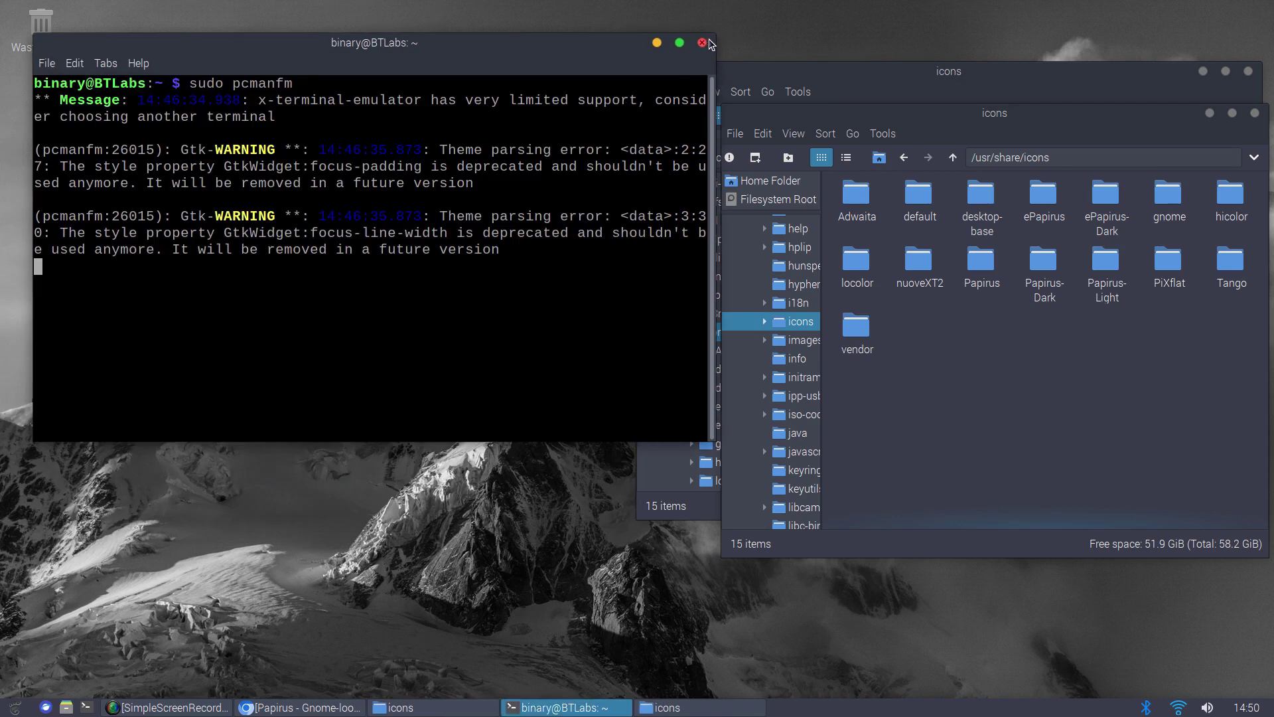
pyautogui.click(702, 43)
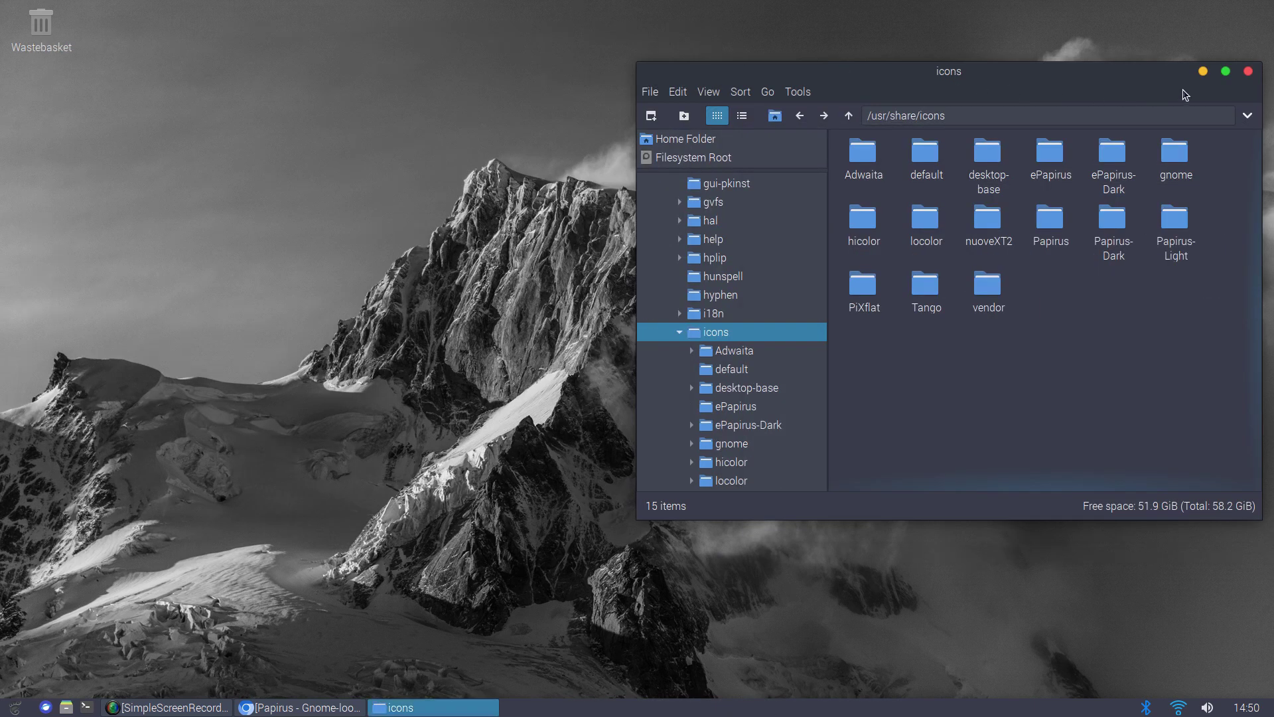
pyautogui.click(1249, 72)
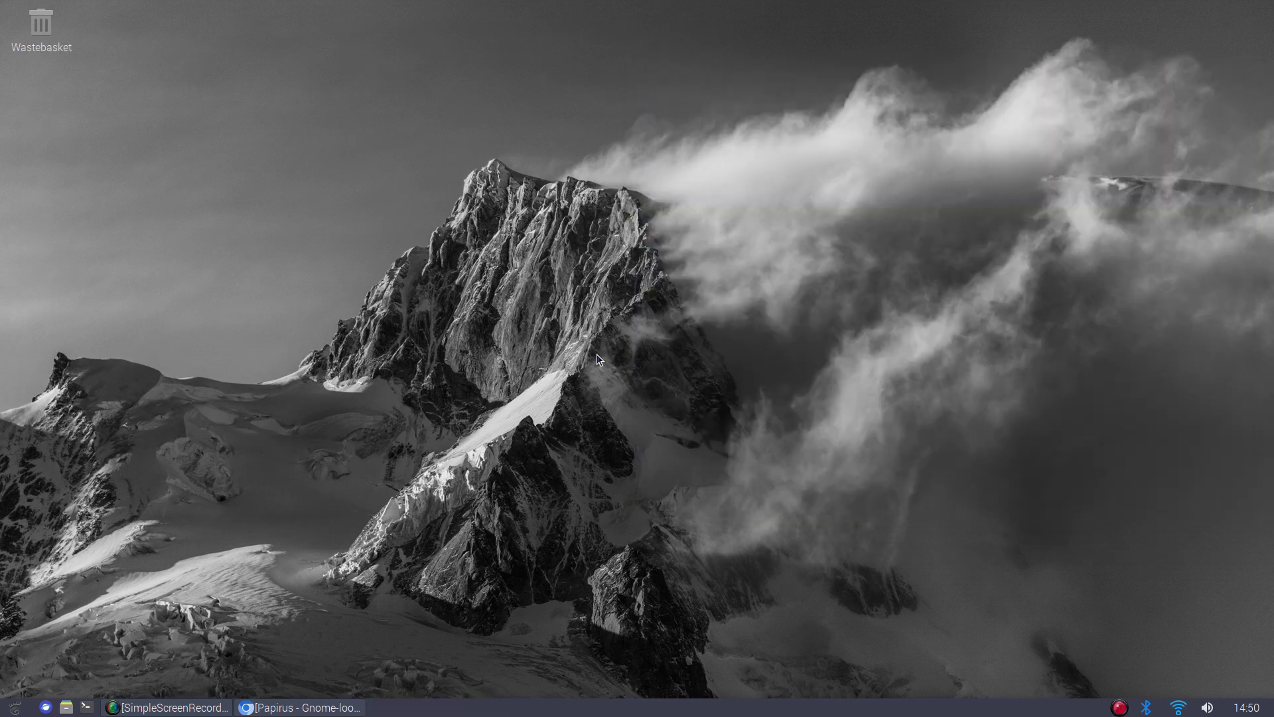